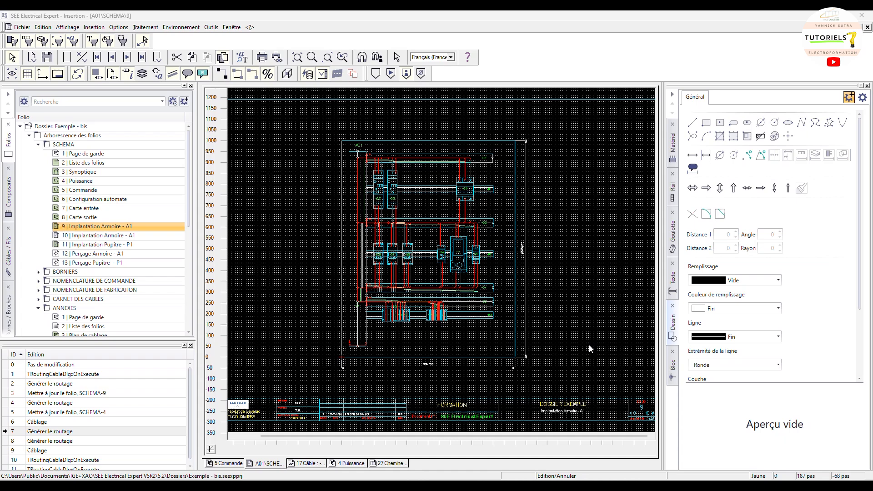
# Examine the wire routing through the cable ducts on the cabinet layout folio Implantation Armoire - A1
pyautogui.hscroll(-1, 427, 260)
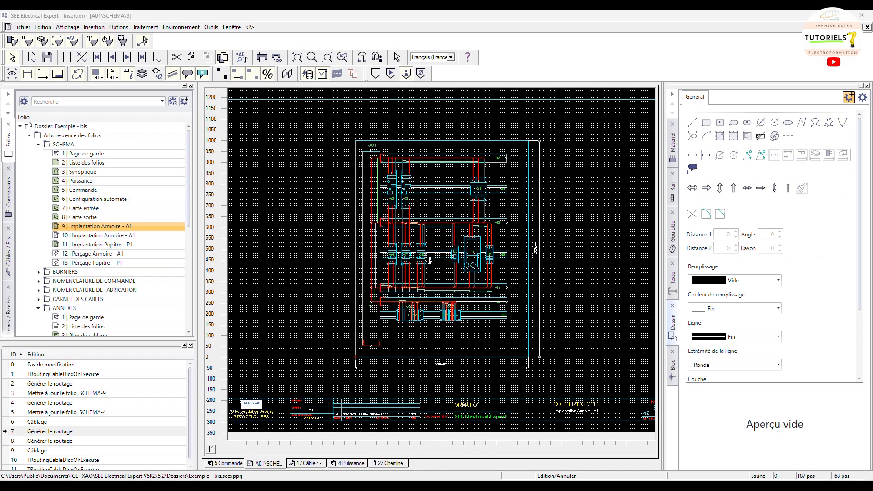
pyautogui.keyDown('ctrl'); pyautogui.scroll(1, 443, 253); pyautogui.keyUp('ctrl')
pyautogui.scroll(2, 443, 251)
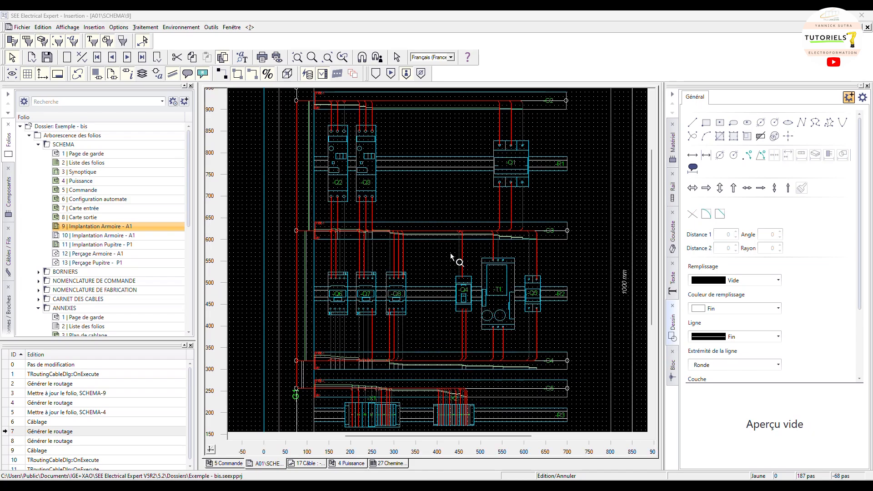
pyautogui.keyDown('ctrl'); pyautogui.scroll(-1, 450, 253); pyautogui.keyUp('ctrl')
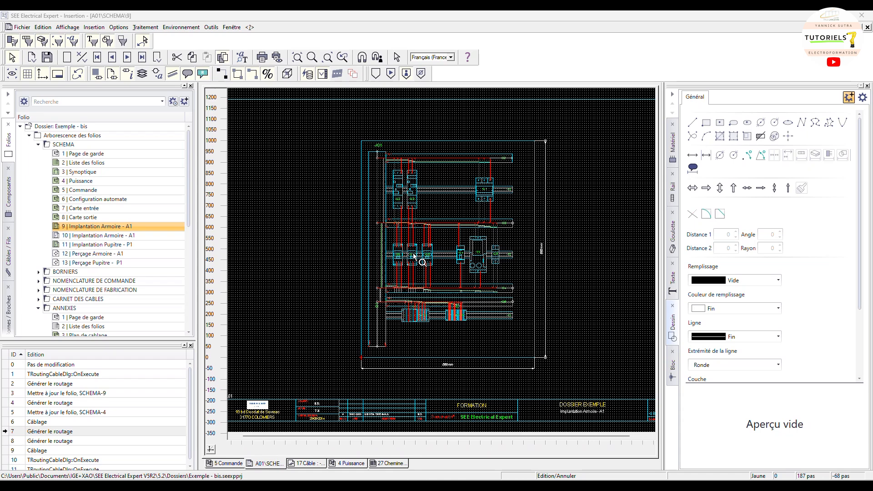
pyautogui.keyDown('ctrl'); pyautogui.scroll(1, 413, 253); pyautogui.keyUp('ctrl')
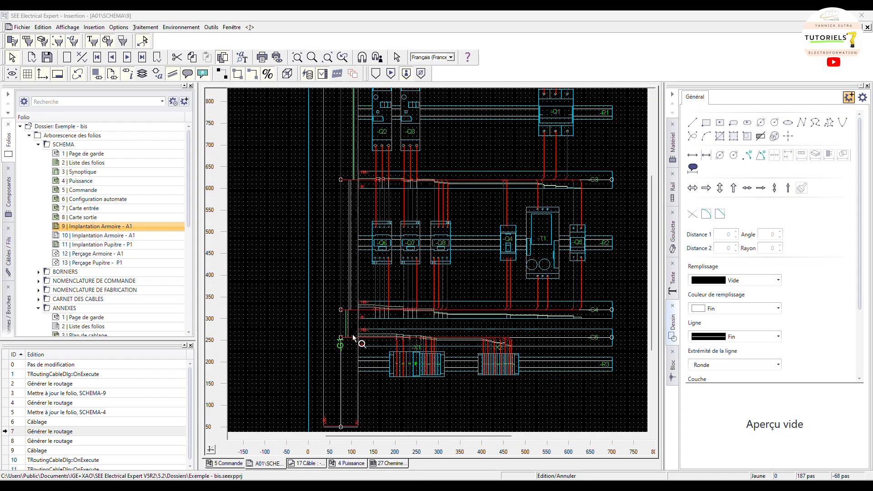
pyautogui.keyDown('ctrl'); pyautogui.scroll(1, 363, 316); pyautogui.keyUp('ctrl')
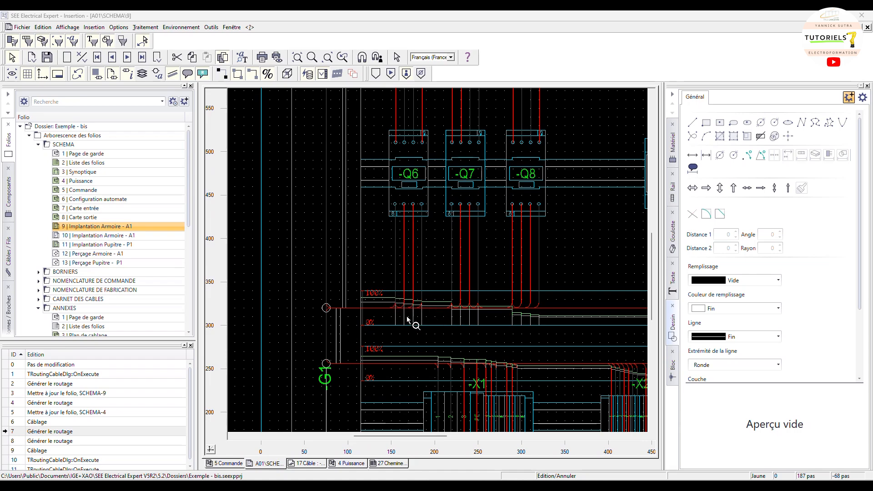
pyautogui.keyDown('ctrl'); pyautogui.scroll(1, 376, 305); pyautogui.keyUp('ctrl')
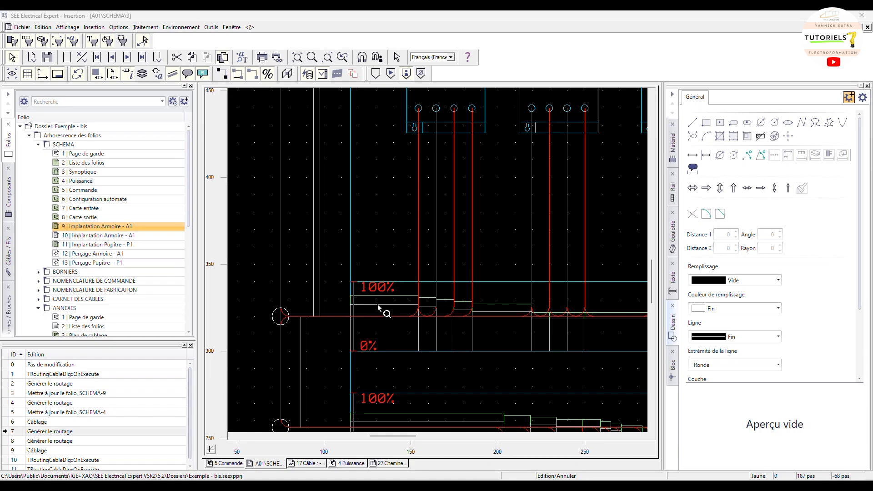
pyautogui.keyDown('ctrl'); pyautogui.scroll(-1, 378, 305); pyautogui.keyUp('ctrl')
pyautogui.scroll(5, 540, 160)
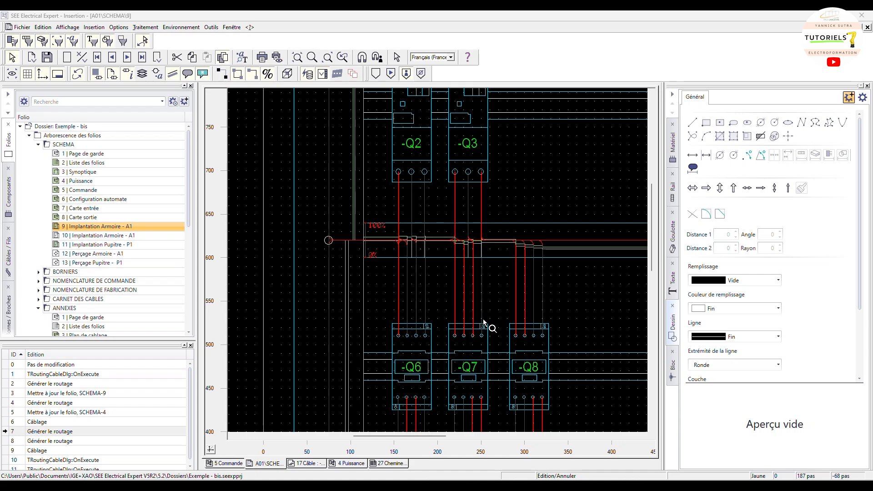
pyautogui.keyDown('ctrl'); pyautogui.scroll(-1, 476, 275); pyautogui.keyUp('ctrl')
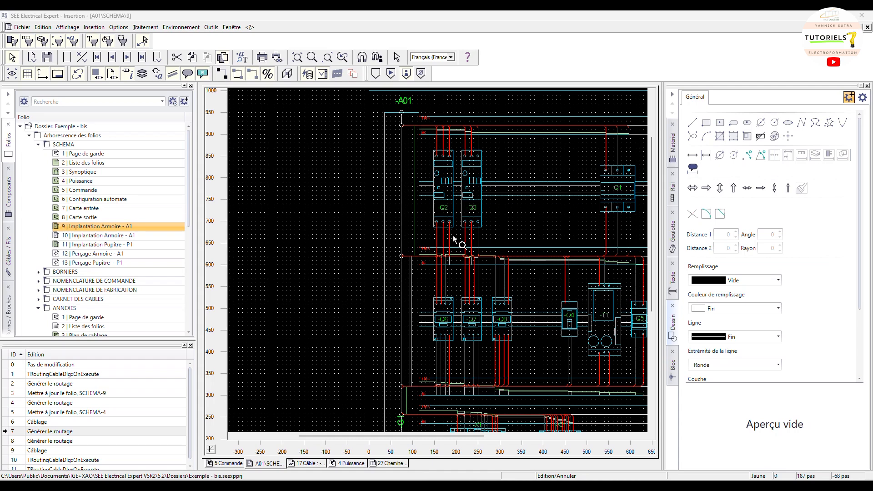
pyautogui.click(474, 239)
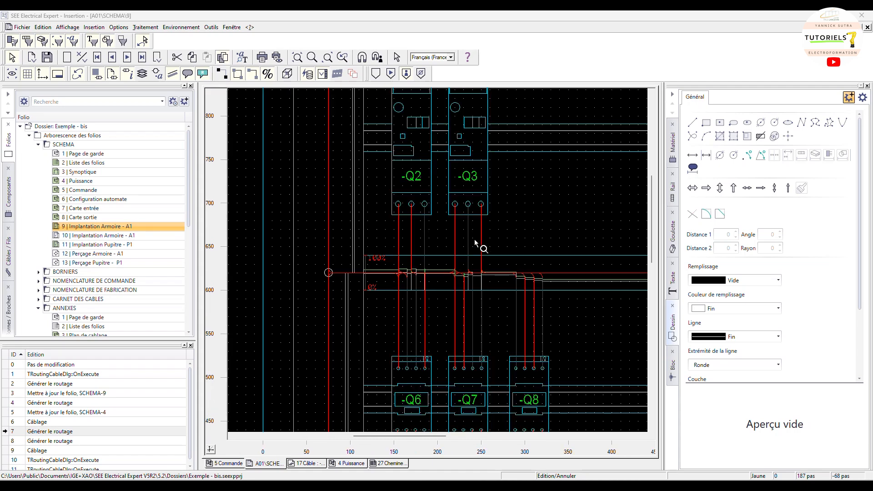
pyautogui.rightClick(532, 202)
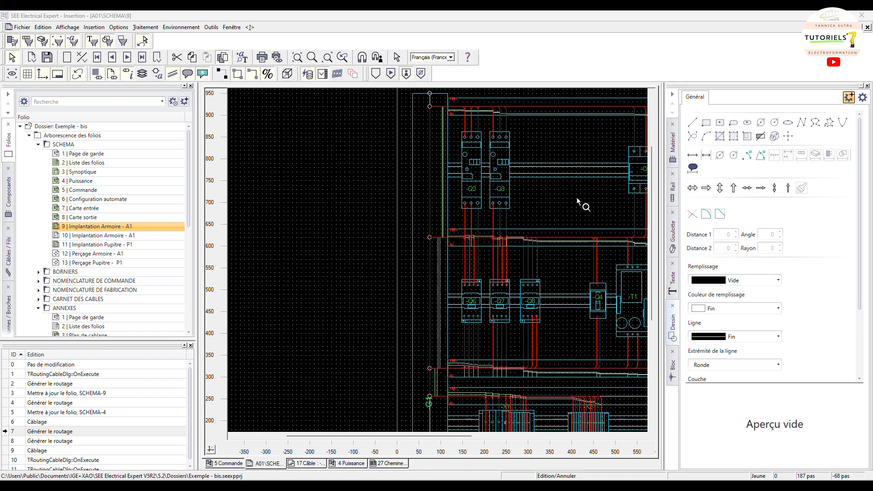
pyautogui.moveTo(449, 436); pyautogui.dragTo(517, 437)
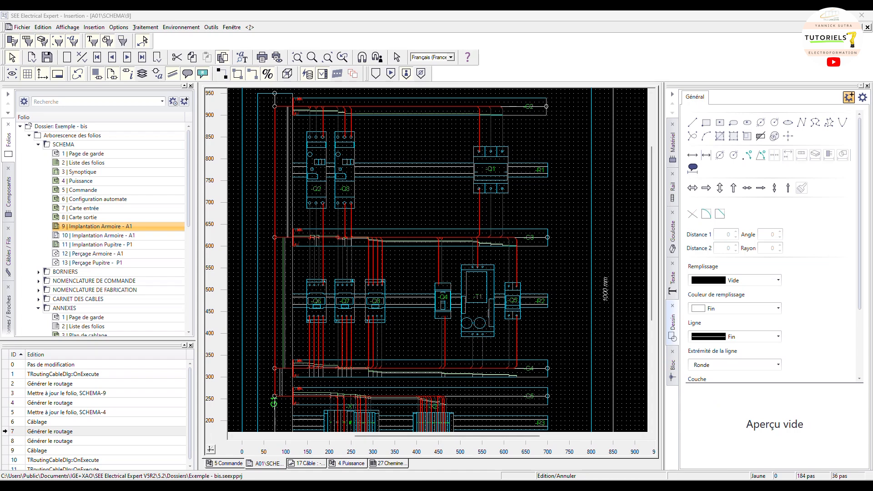
# Open the Puissance schematic folio and examine the power circuit around Q2, Q3 and Q6 to Q8
pyautogui.click(585, 440)
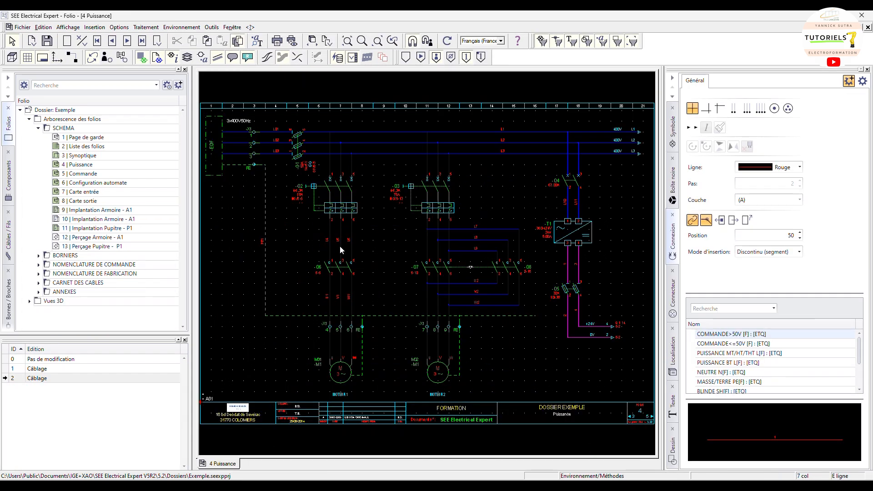
pyautogui.scroll(2, 411, 239)
pyautogui.scroll(-2, 432, 200)
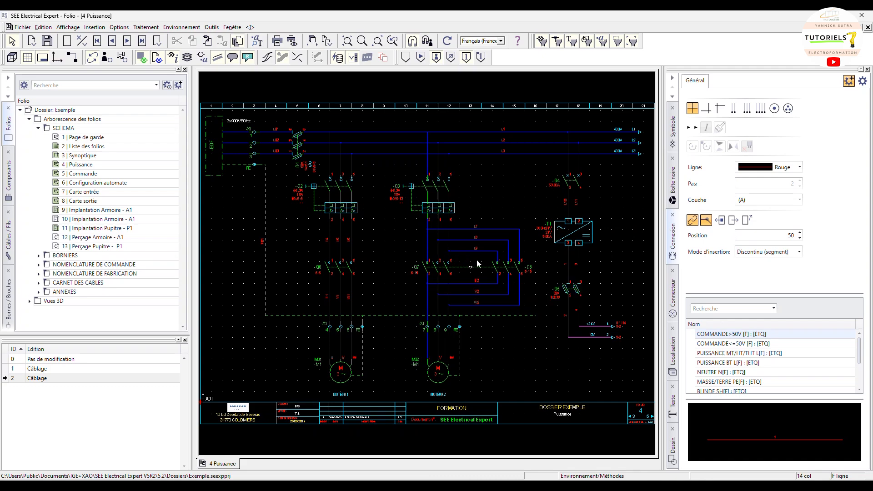
pyautogui.scroll(3, 475, 253)
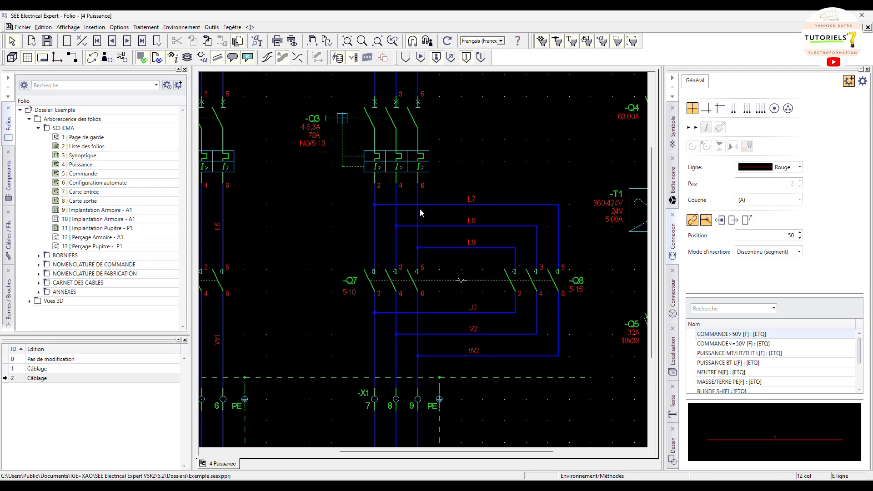
pyautogui.scroll(-3, 352, 214)
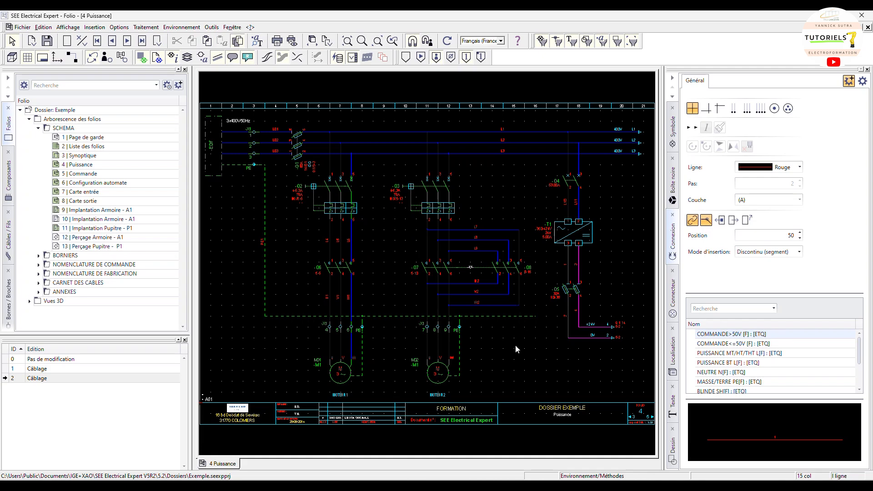
# Compare the cabinet layout folio with the Puissance schematic once more
pyautogui.moveTo(527, 487)
pyautogui.click(485, 440)
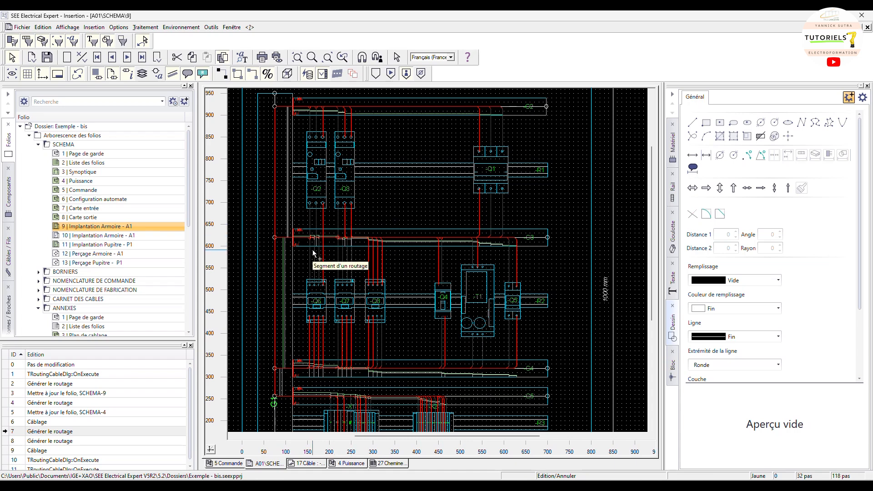
pyautogui.click(578, 237)
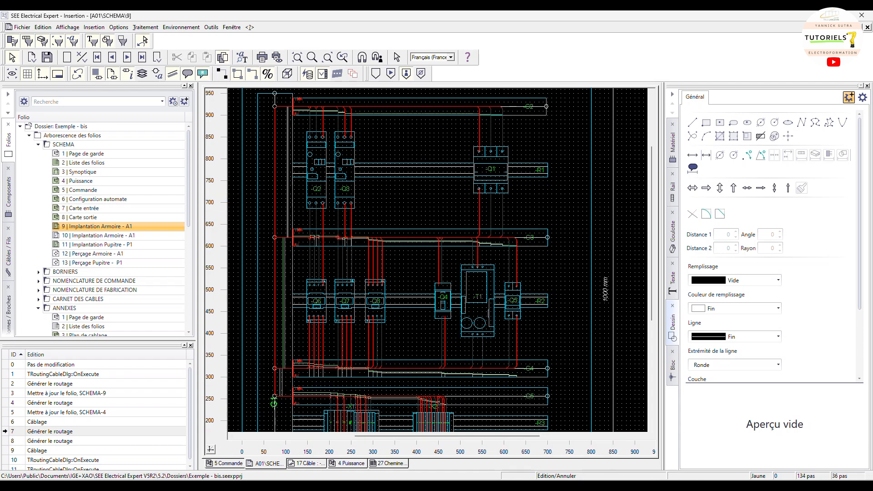
pyautogui.moveTo(545, 463)
pyautogui.click(574, 449)
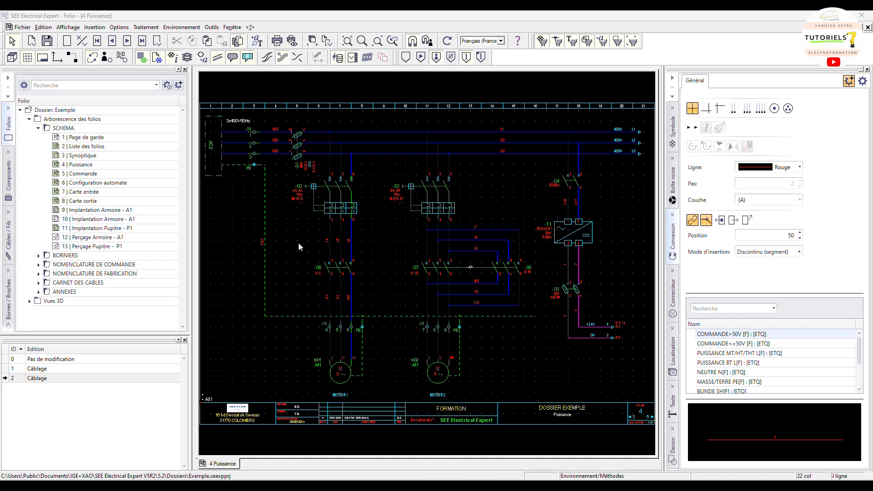
pyautogui.scroll(2, 300, 233)
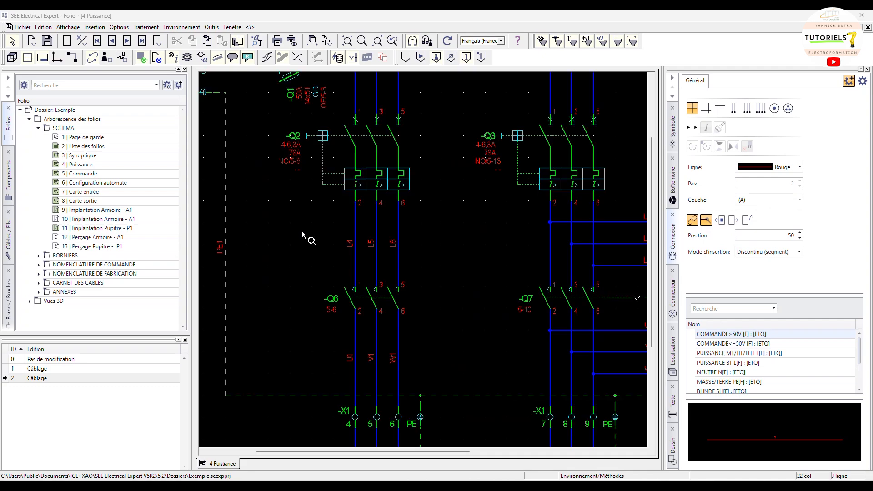
pyautogui.scroll(-2, 303, 231)
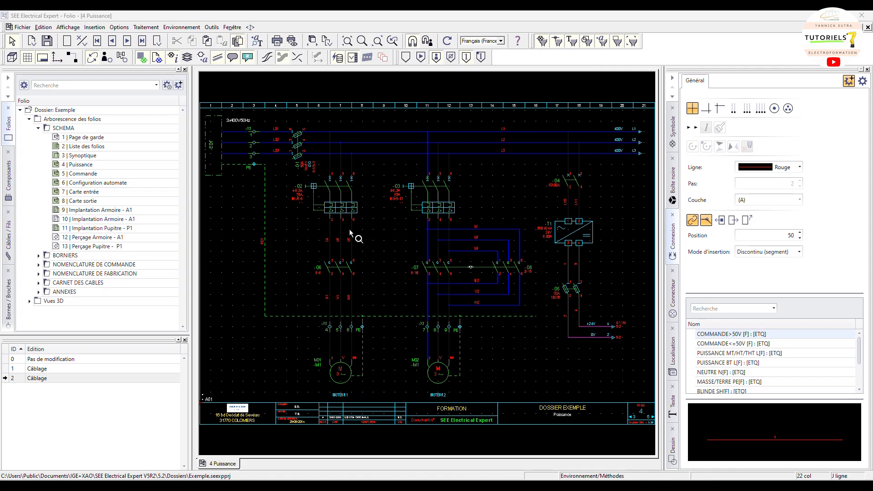
# Physically wire the L4 connection from Q2 to Q6 with the wiring assistant, then leave the command
pyautogui.click(95, 27)
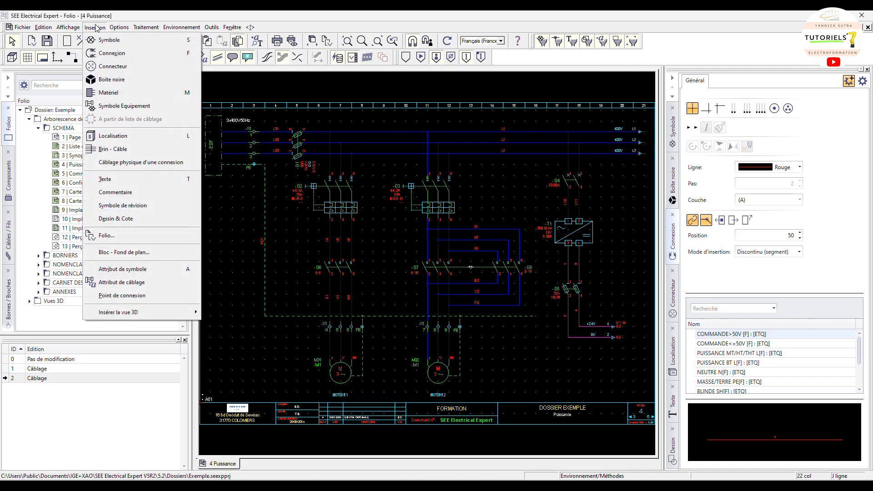
pyautogui.click(115, 163)
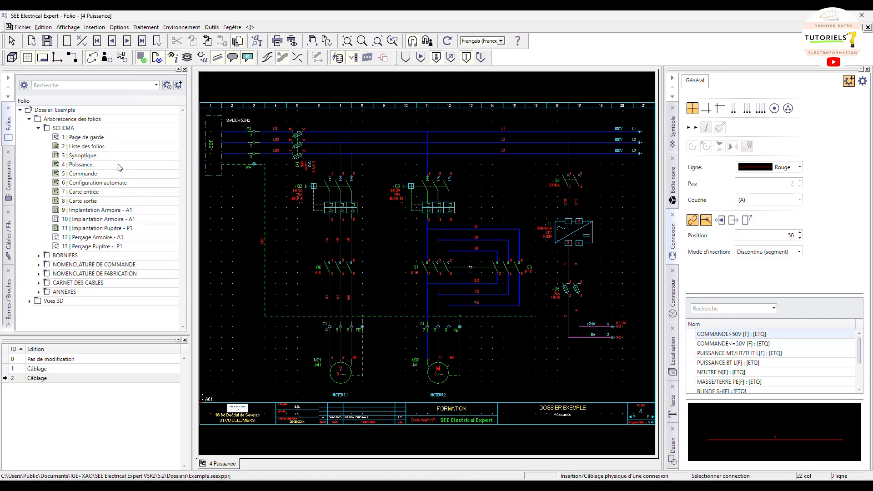
pyautogui.scroll(2, 286, 259)
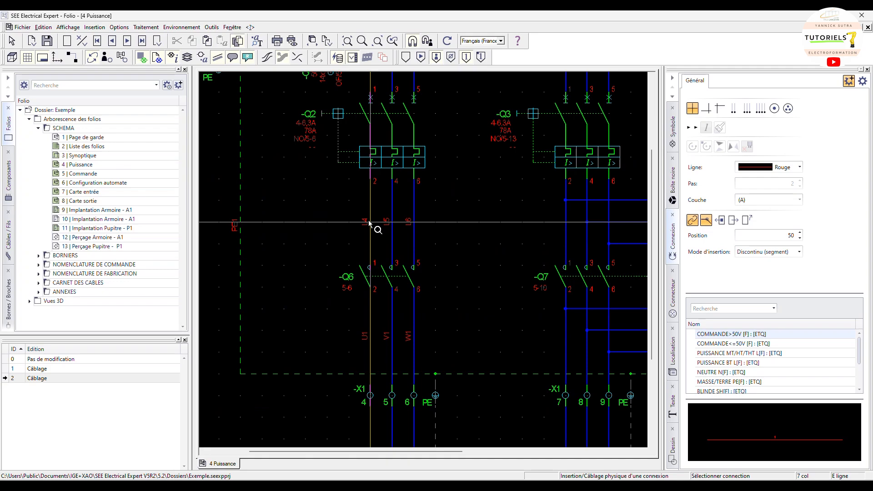
pyautogui.click(368, 222)
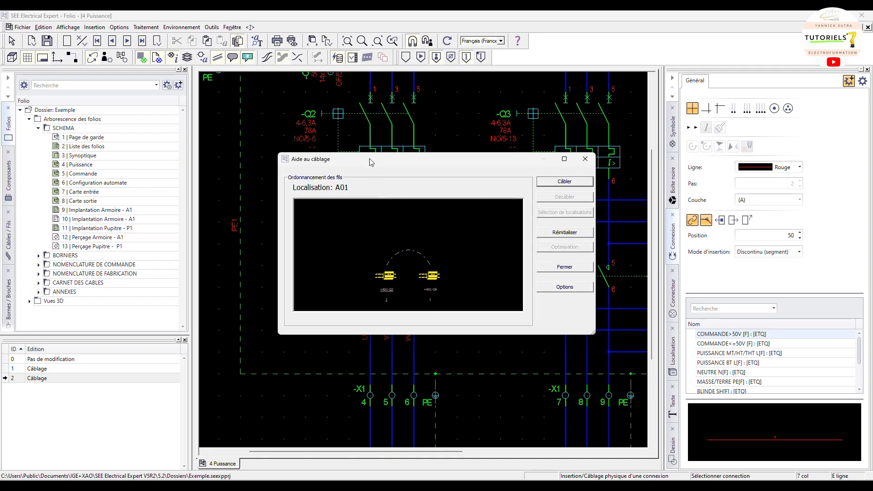
pyautogui.moveTo(370, 160); pyautogui.dragTo(362, 168)
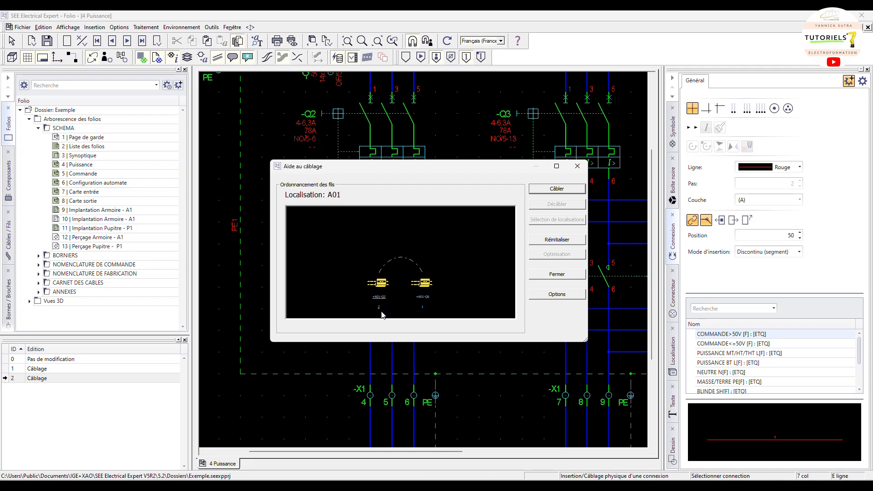
pyautogui.moveTo(427, 174); pyautogui.dragTo(591, 140)
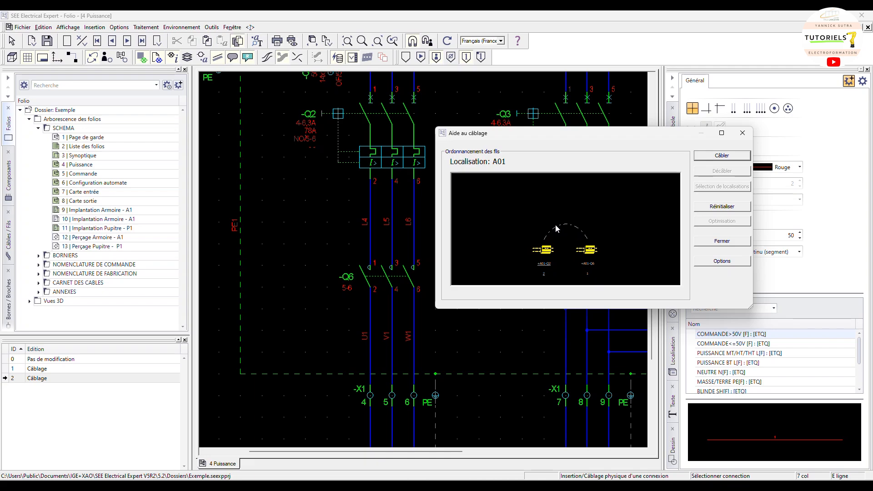
pyautogui.click(722, 155)
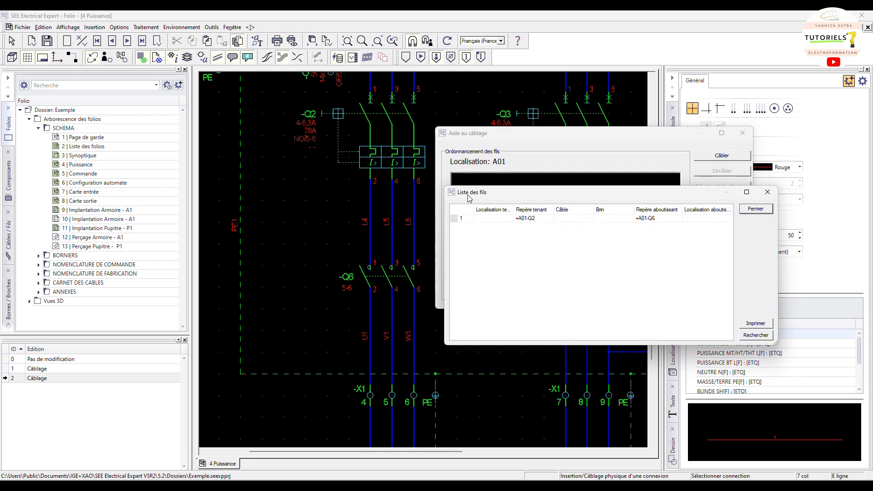
pyautogui.click(754, 208)
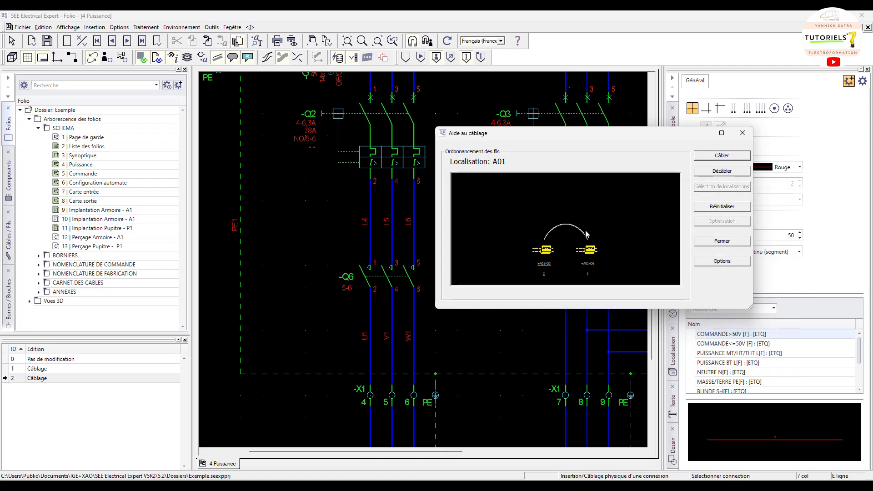
pyautogui.click(742, 132)
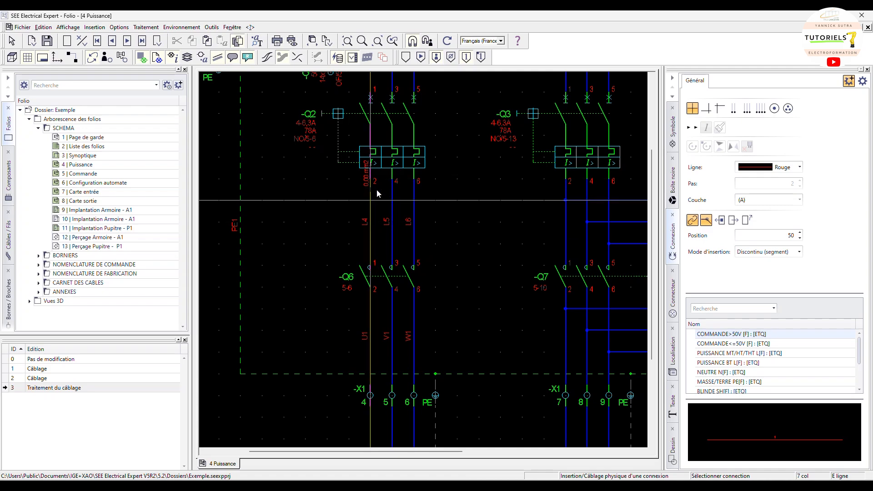
pyautogui.press('Escape')
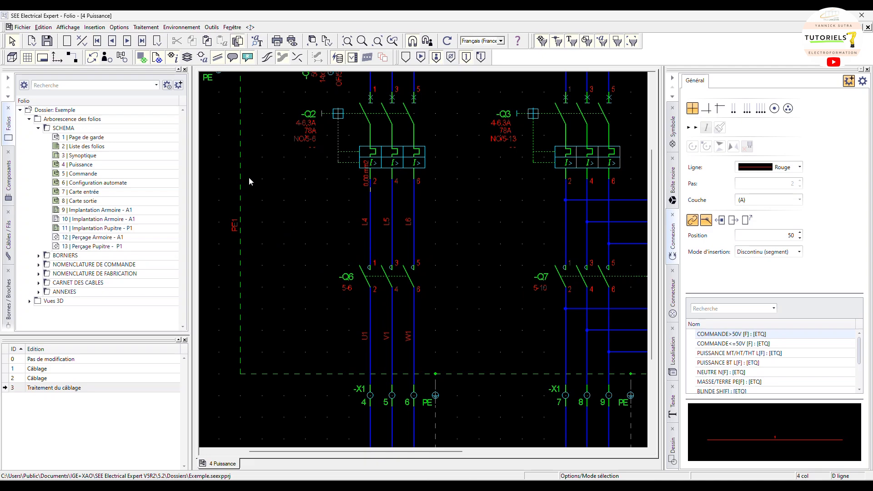
# Display the wire strands on the schematic
pyautogui.click(267, 58)
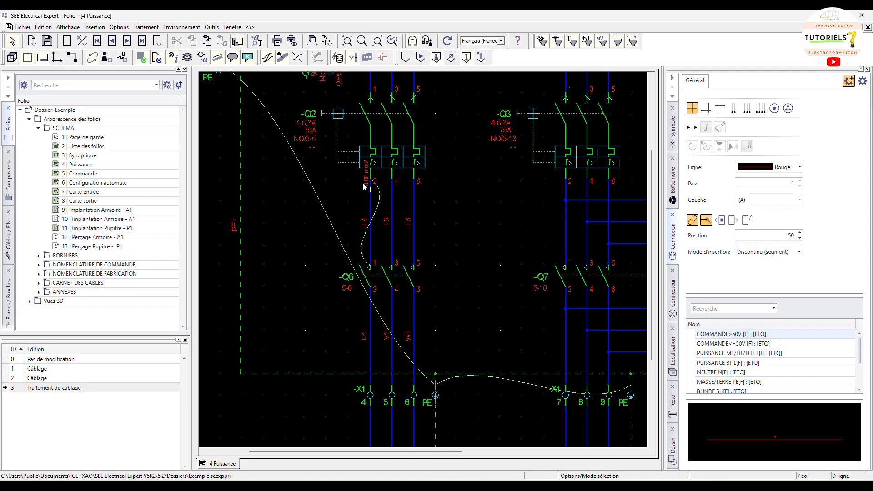
pyautogui.scroll(2, 367, 184)
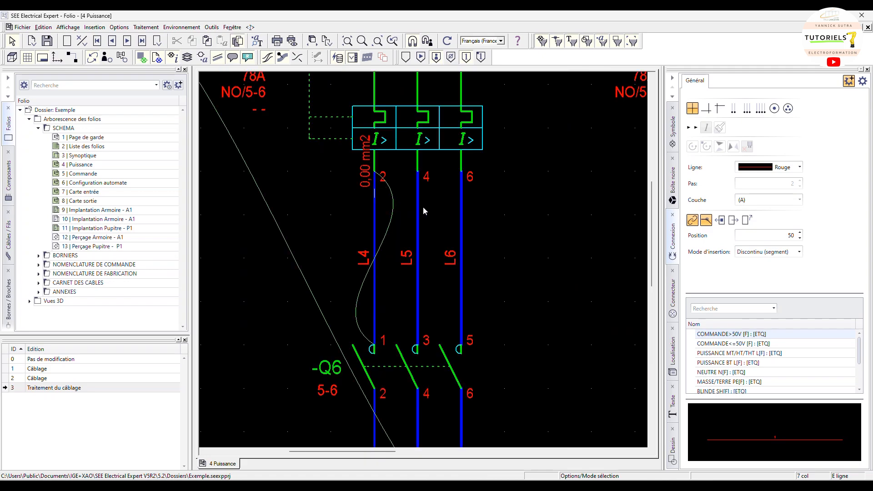
pyautogui.moveTo(418, 209)
# Physically wire the L5 connection from Q2 to Q6 with the wiring assistant, then leave the command
pyautogui.click(94, 28)
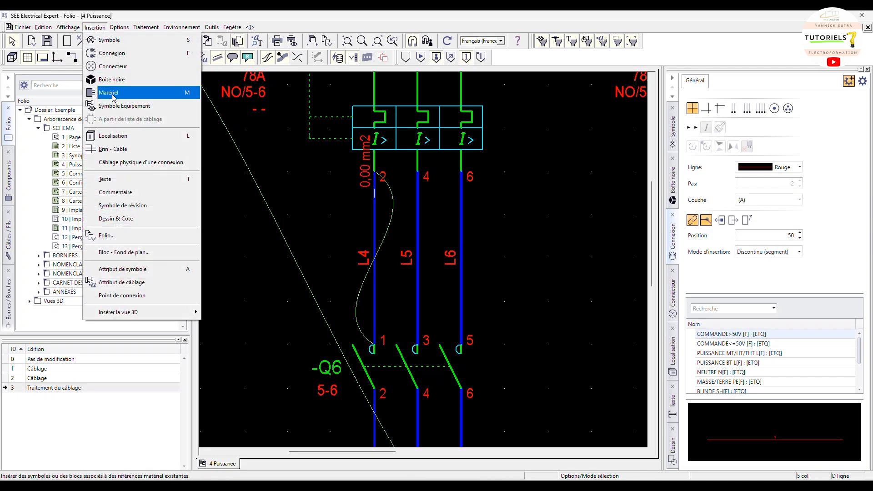
pyautogui.click(136, 170)
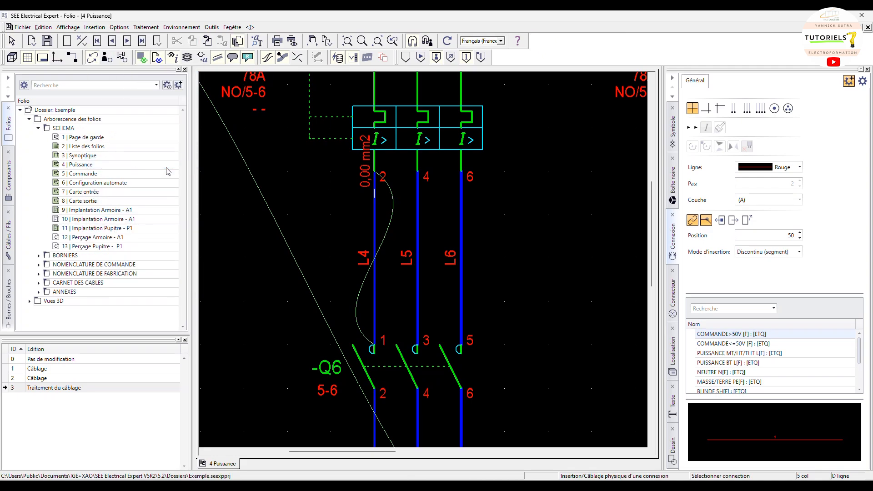
pyautogui.click(422, 242)
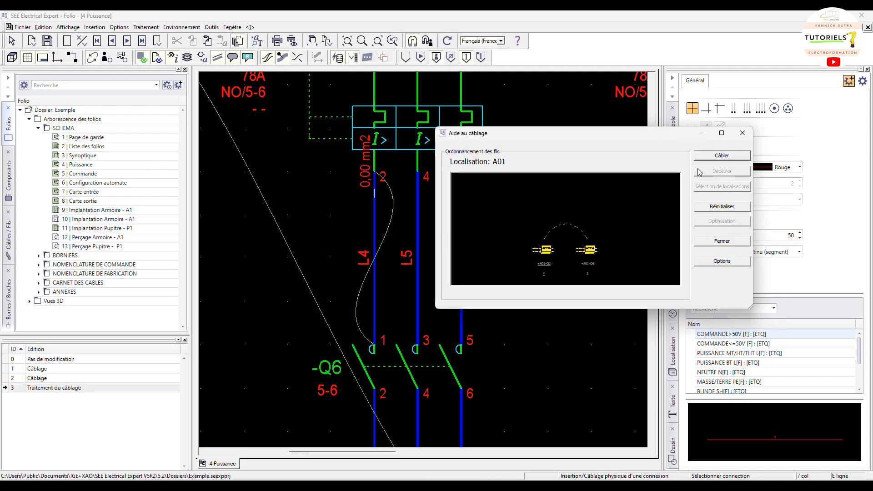
pyautogui.click(718, 155)
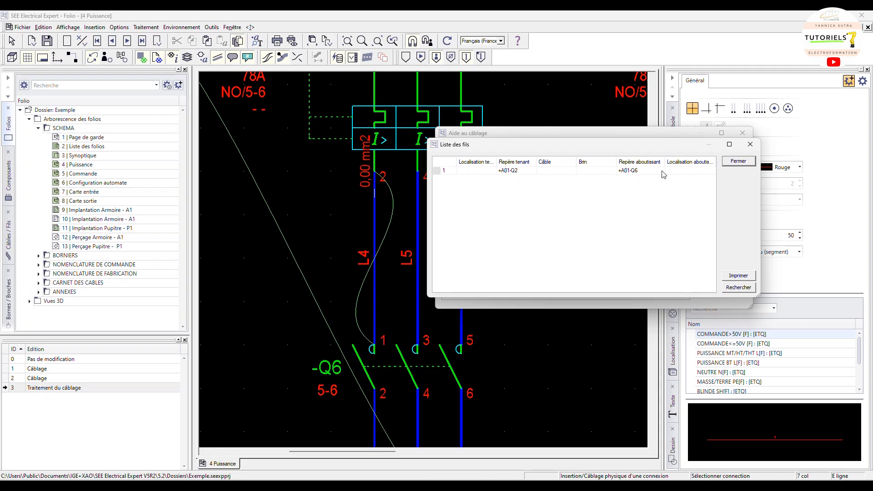
pyautogui.click(738, 162)
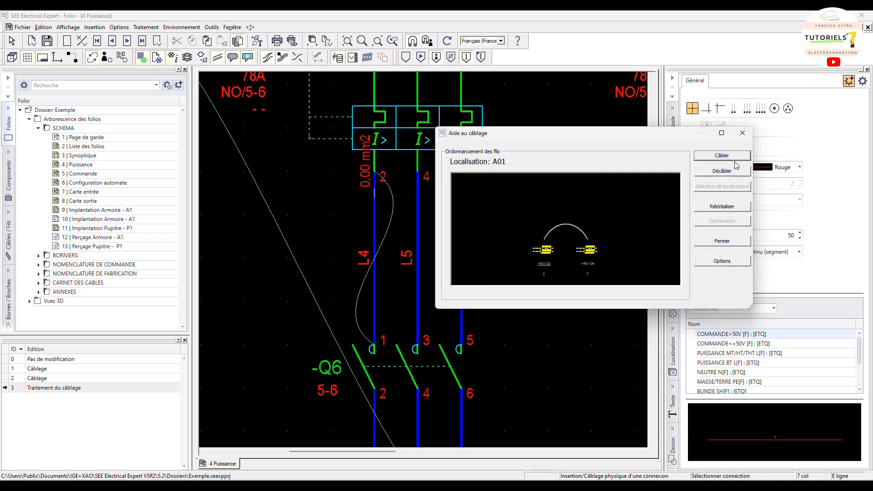
pyautogui.click(727, 153)
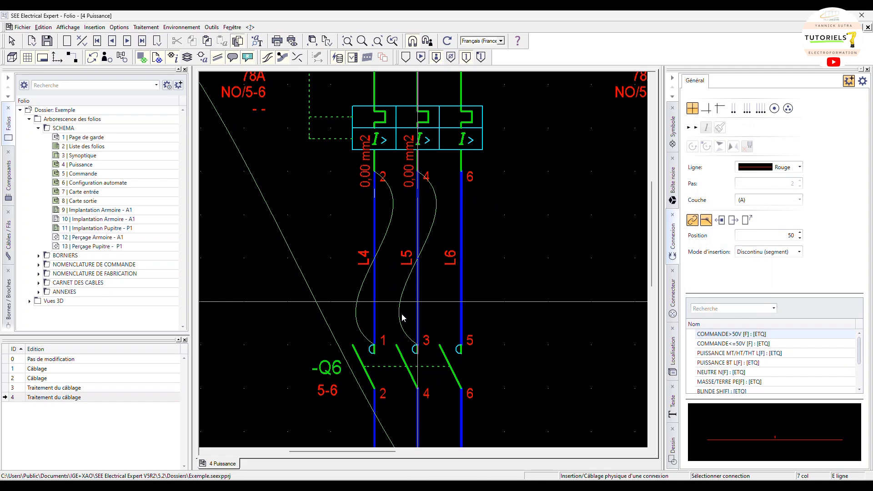
pyautogui.press('Escape')
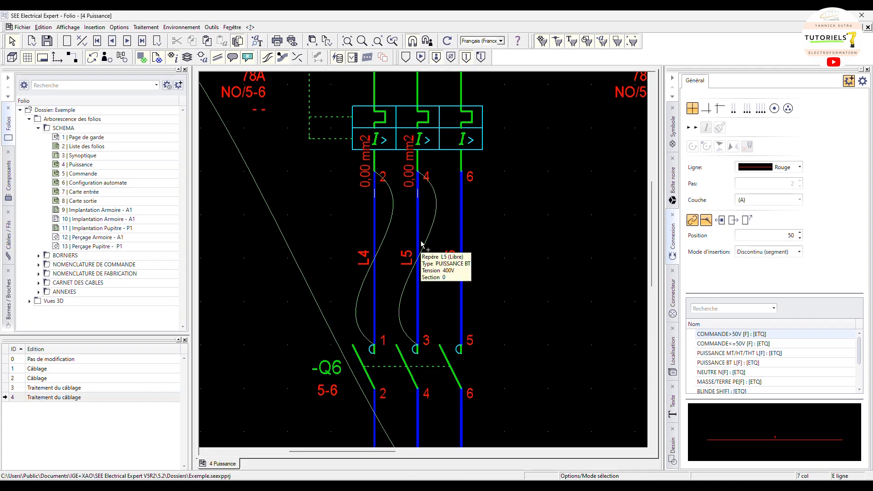
# Open the L5 connection's properties to check them, then close the dialog
pyautogui.moveTo(420, 238)
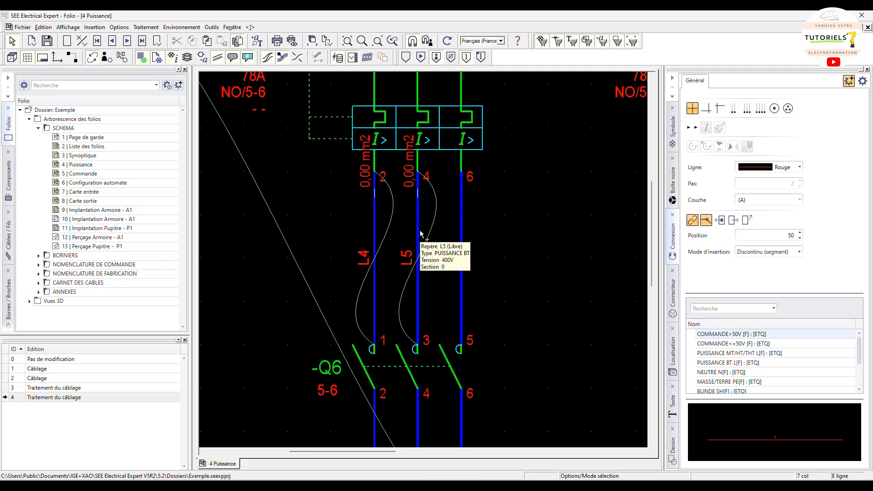
pyautogui.click(420, 233)
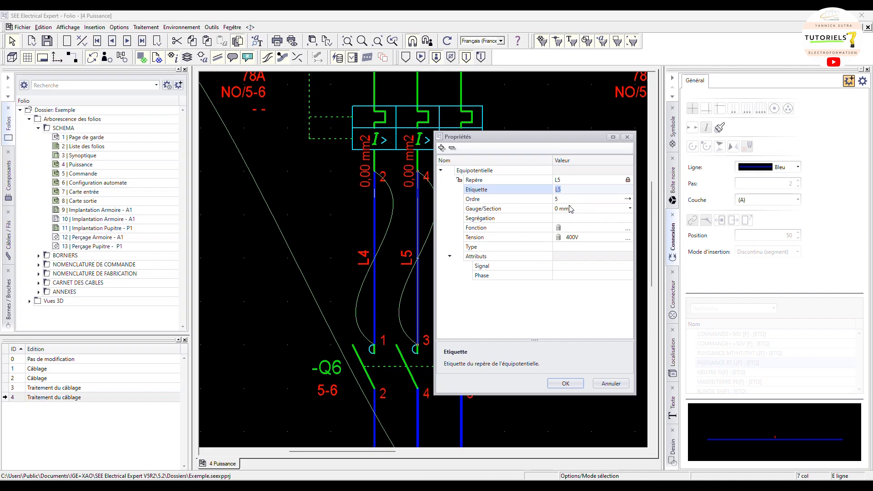
pyautogui.click(628, 136)
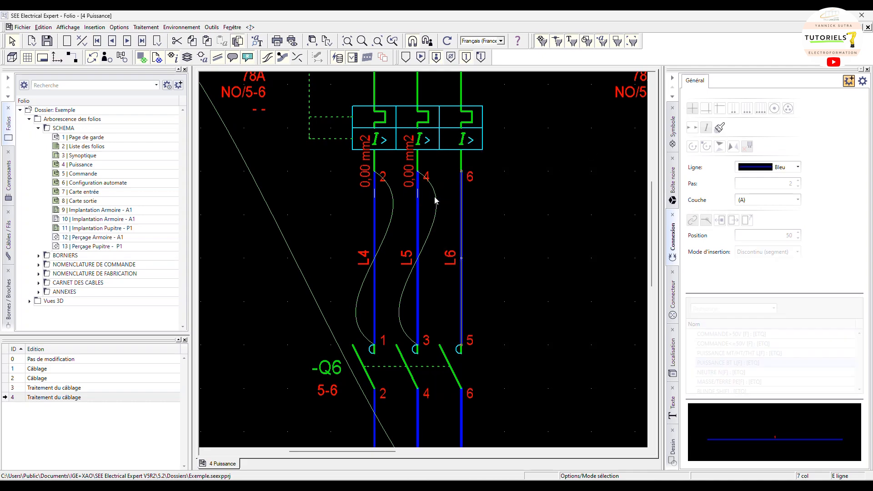
# Assign the H07 V-K 1x2,5² Noir material to the L5 wire strand, filtering cables by 2,5 section and 1 conductor
pyautogui.doubleClick(418, 195)
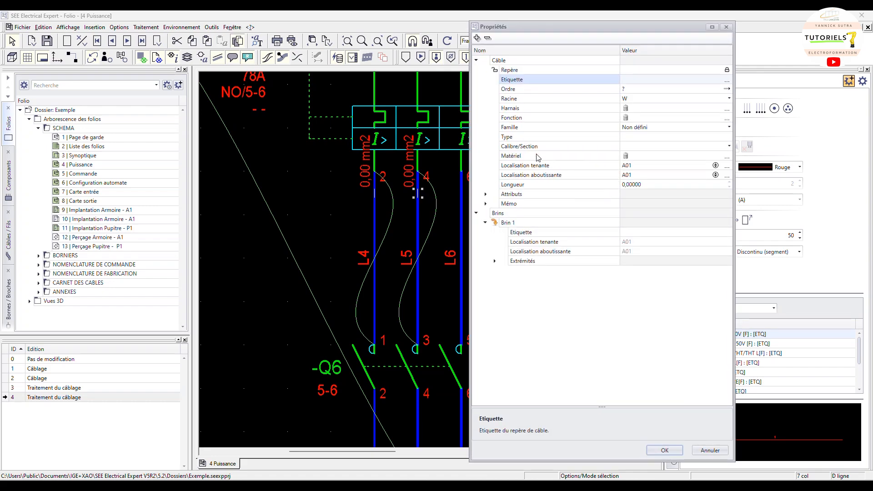
pyautogui.click(728, 156)
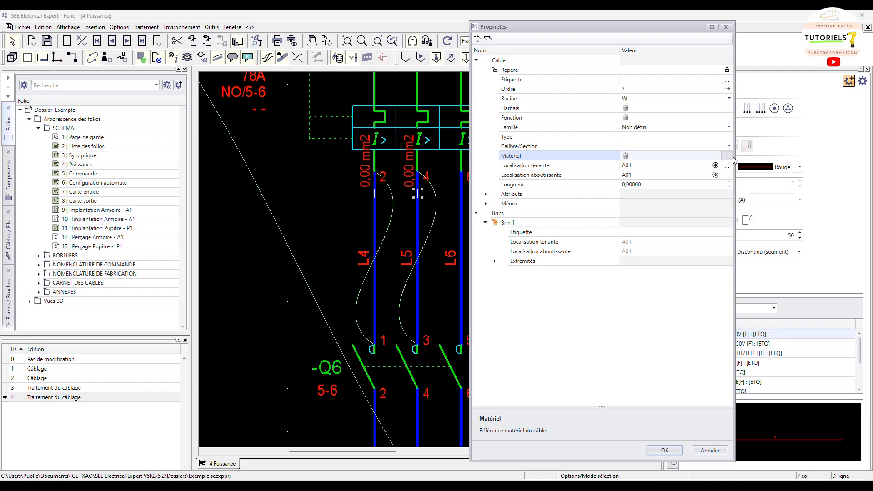
pyautogui.click(726, 158)
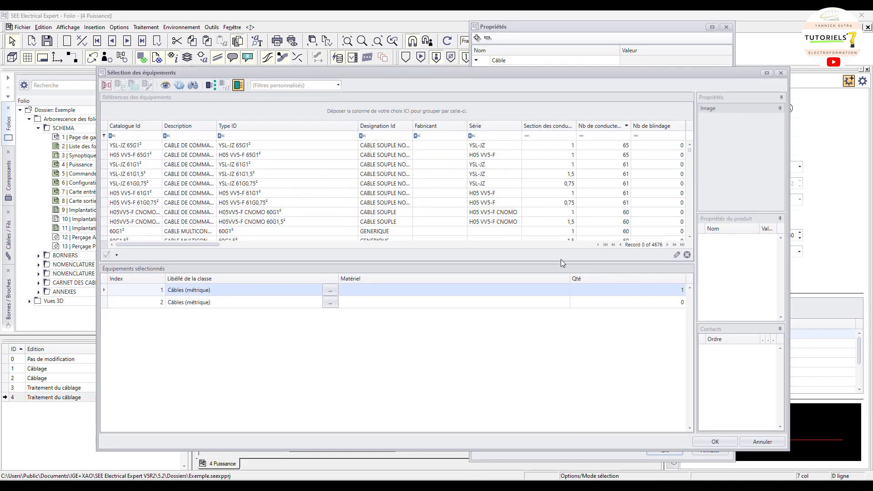
pyautogui.click(567, 126)
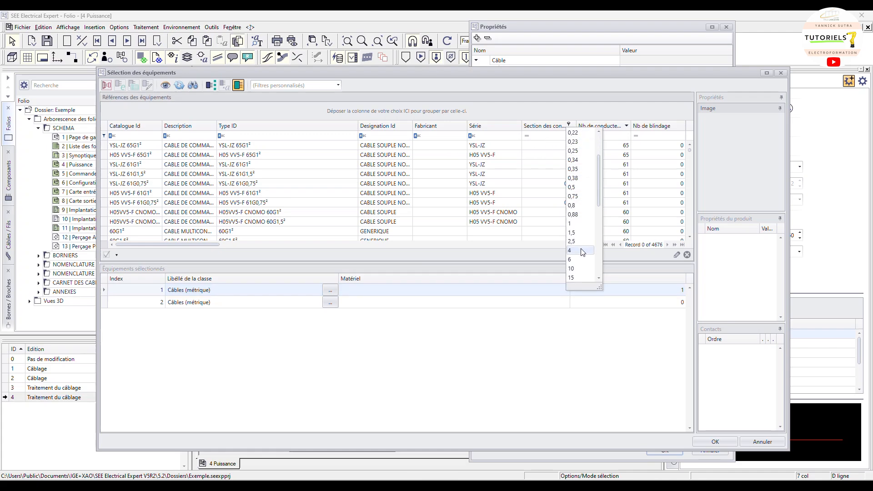
pyautogui.scroll(-1, 581, 249)
pyautogui.click(575, 241)
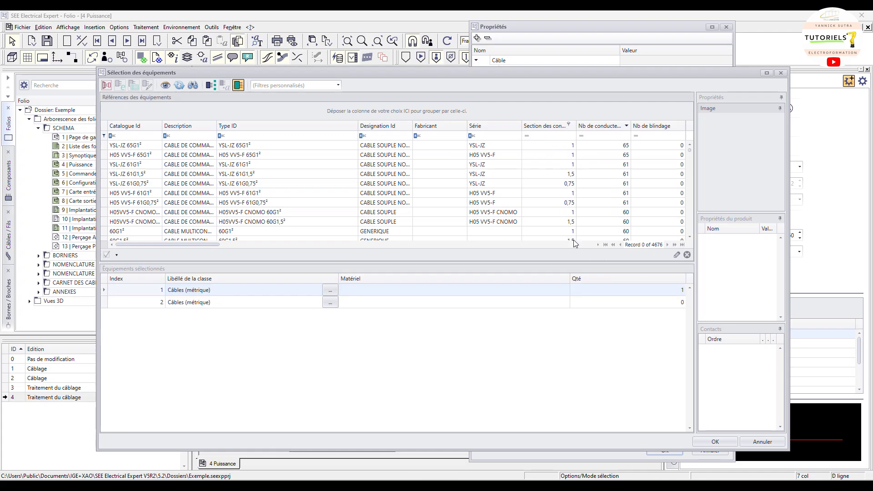
pyautogui.click(618, 125)
pyautogui.click(625, 153)
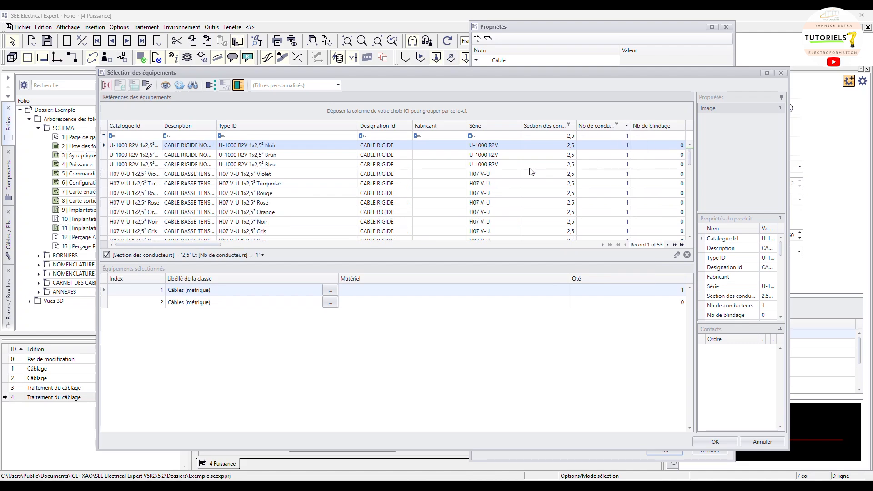
pyautogui.scroll(-1, 450, 188)
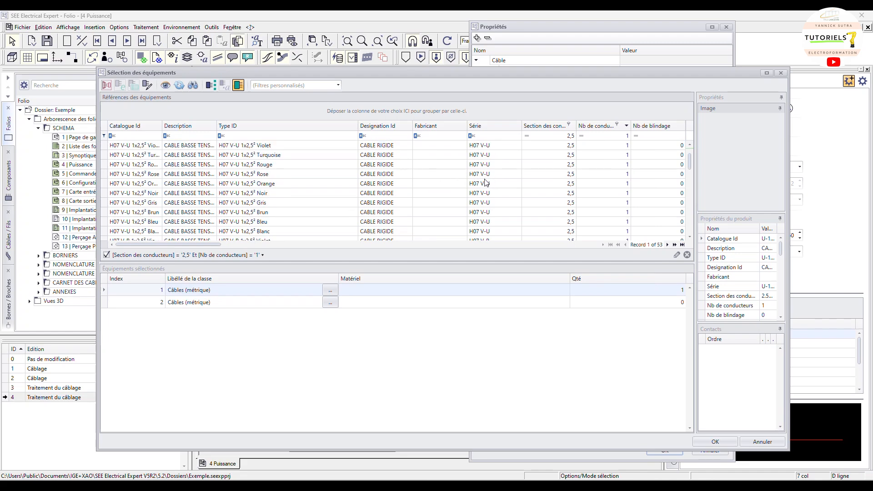
pyautogui.scroll(-6, 428, 191)
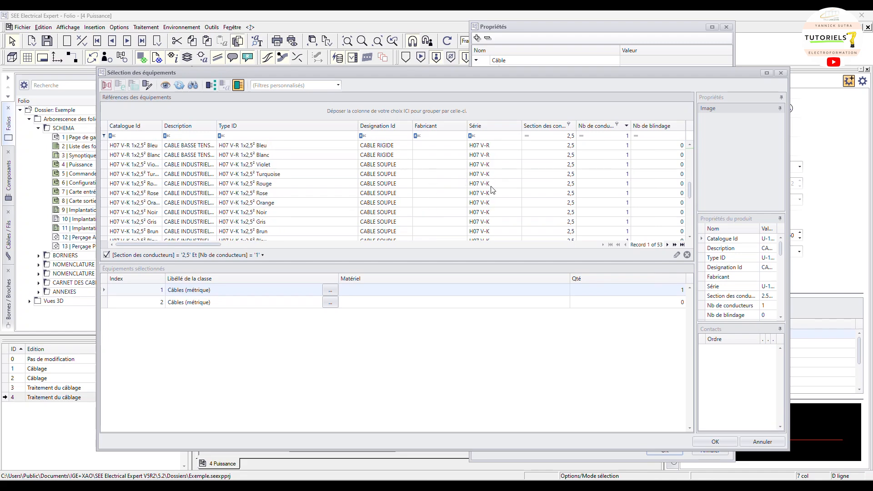
pyautogui.click(316, 217)
pyautogui.doubleClick(314, 215)
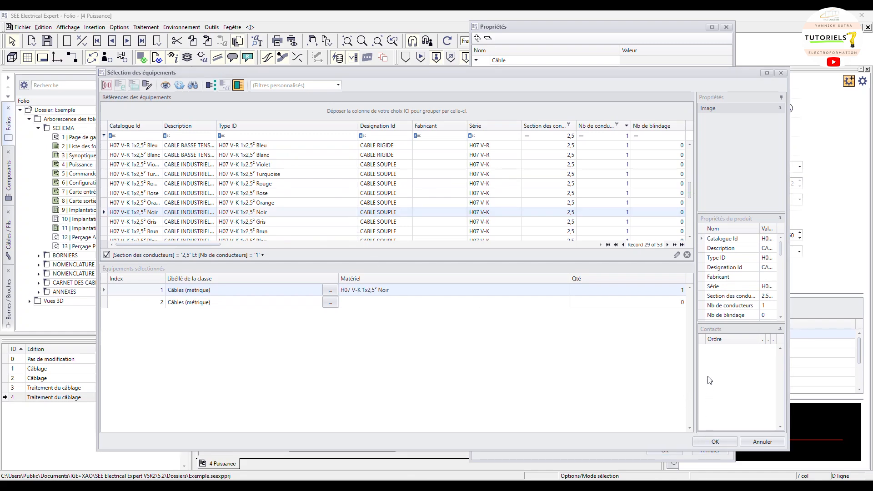
pyautogui.click(714, 443)
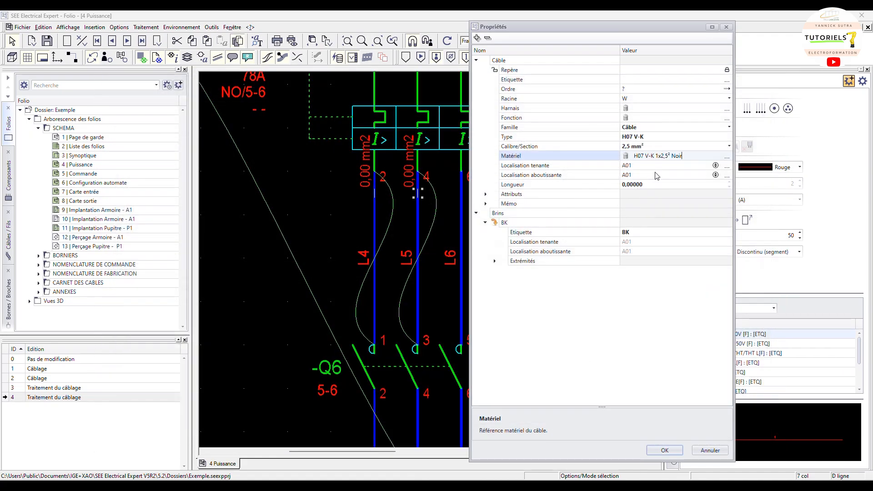
pyautogui.click(672, 451)
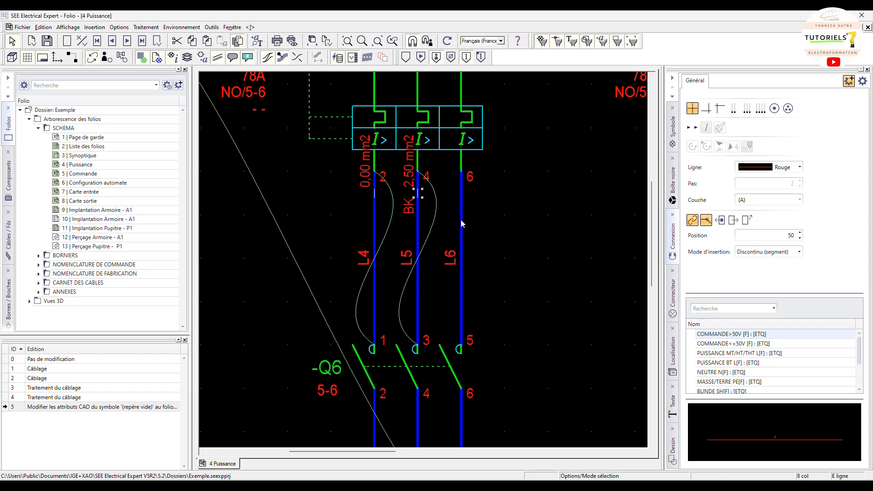
pyautogui.moveTo(463, 225)
pyautogui.click(94, 27)
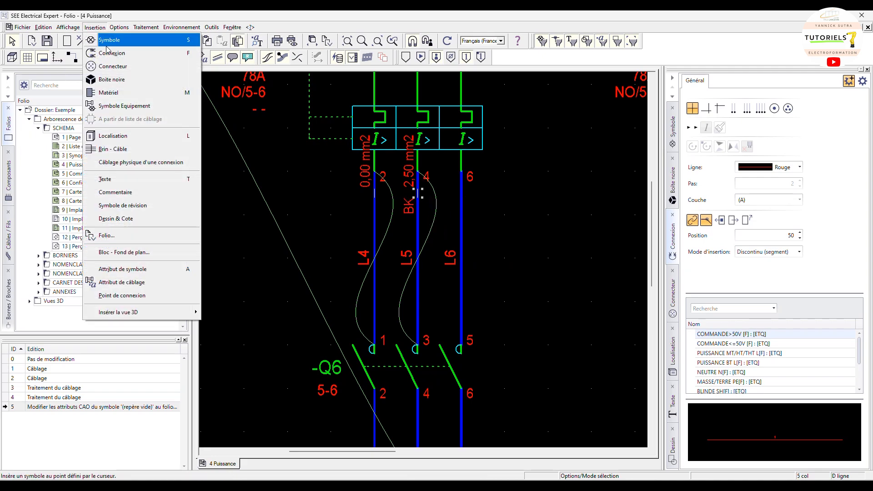
pyautogui.click(136, 162)
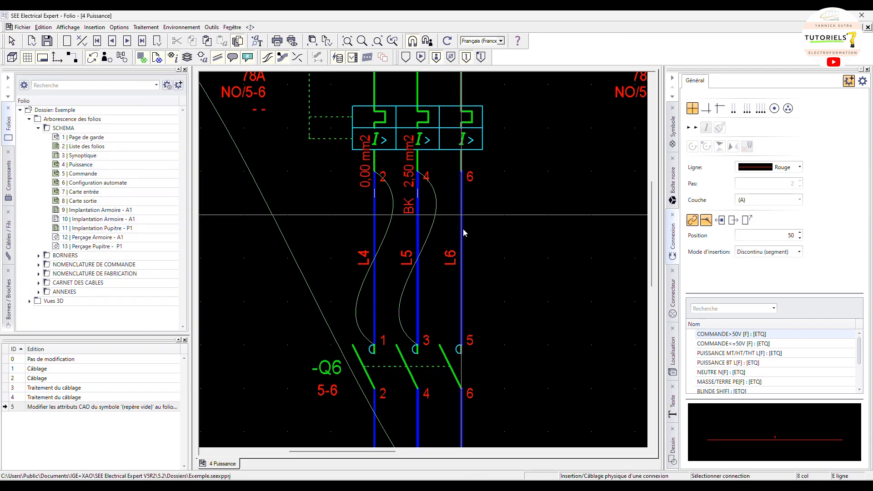
pyautogui.press('Escape')
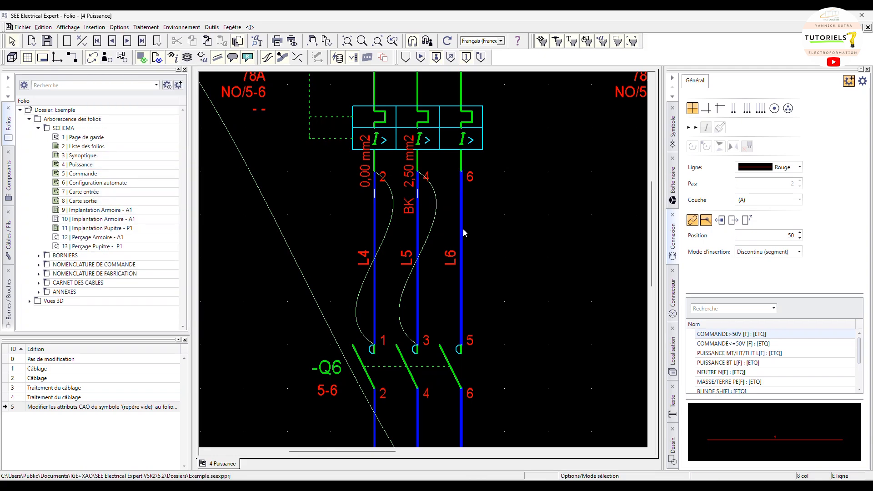
# Review the remaining power connections across the Puissance folio and the connection type list
pyautogui.scroll(-2, 464, 233)
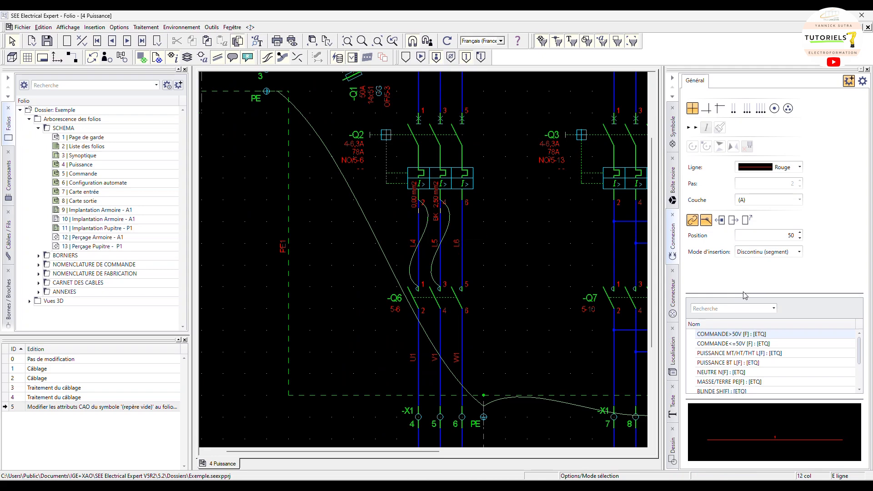
pyautogui.moveTo(744, 295); pyautogui.dragTo(743, 235)
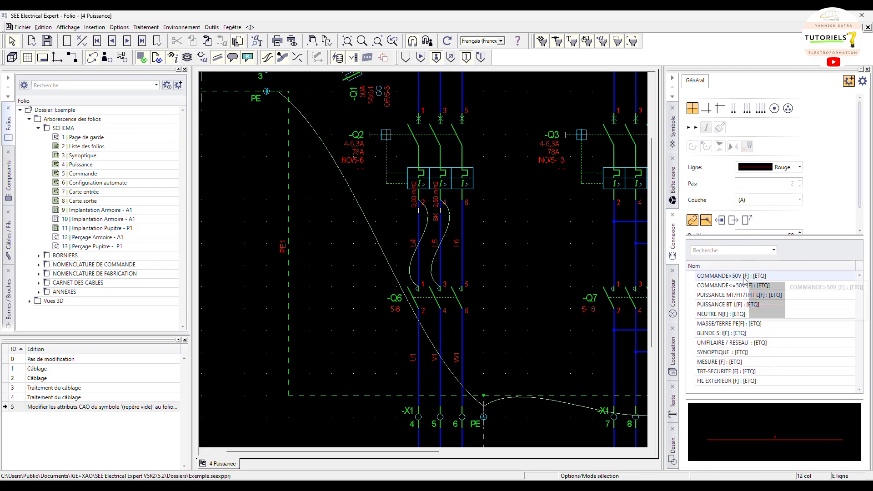
pyautogui.click(728, 304)
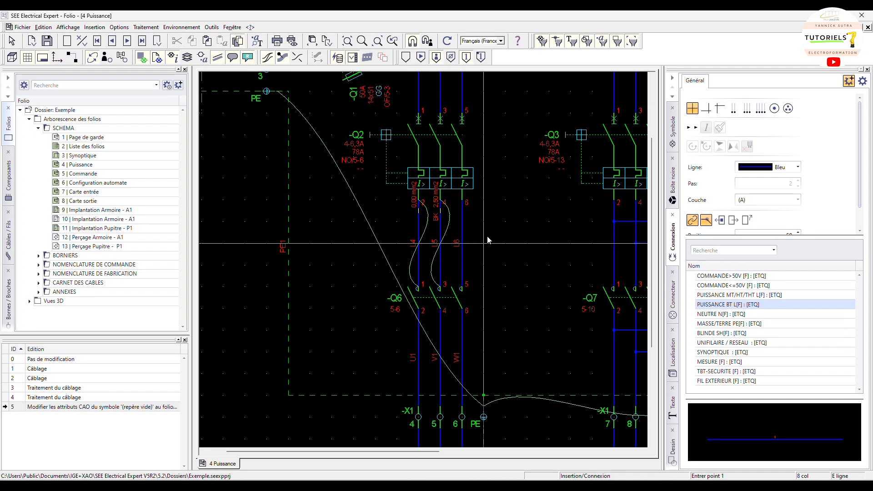
pyautogui.press('Escape')
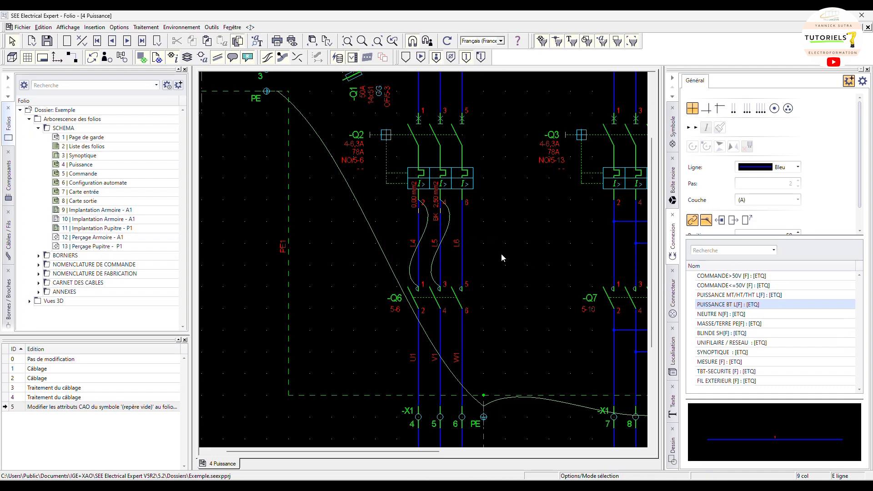
pyautogui.moveTo(432, 451); pyautogui.dragTo(646, 454)
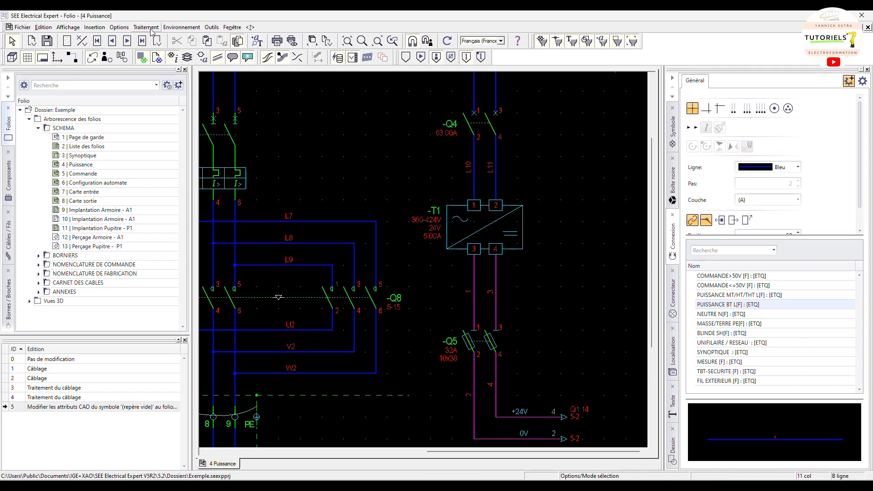
# Open the equipotential methods and set the PUISSANCE BT connection type's internal-wiring material class to Câbles (métrique)
pyautogui.click(181, 27)
pyautogui.click(191, 57)
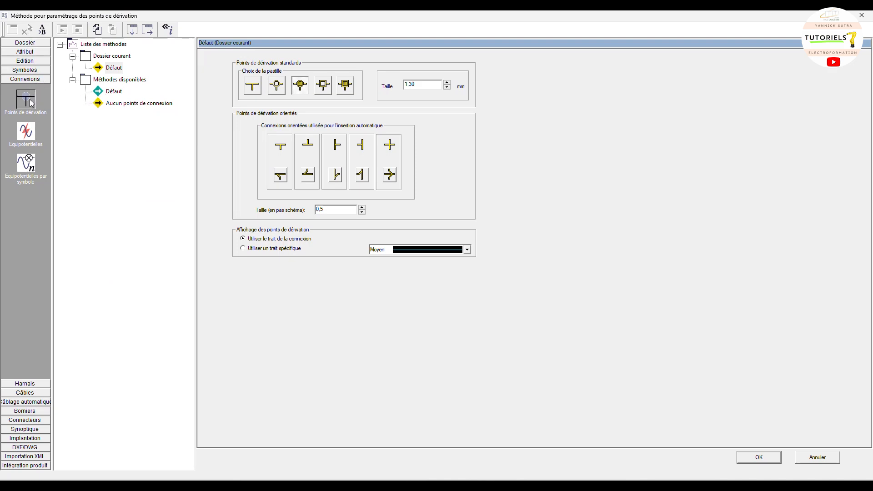
pyautogui.click(26, 132)
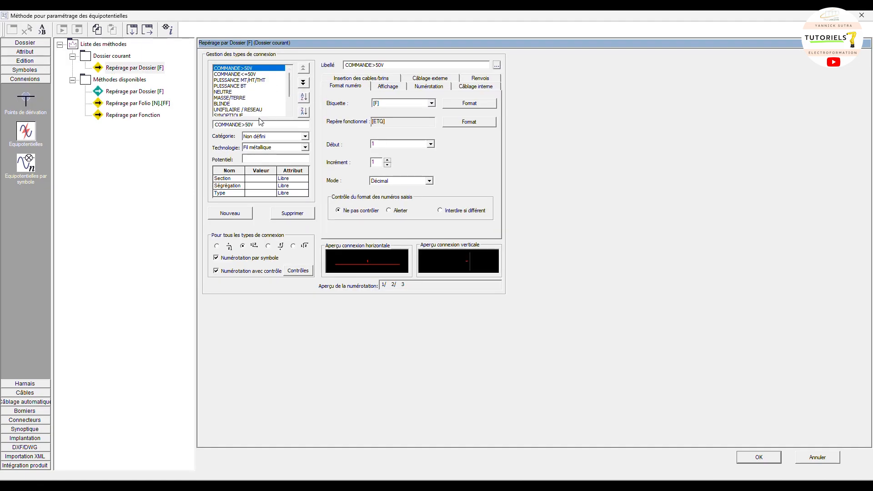
pyautogui.click(241, 86)
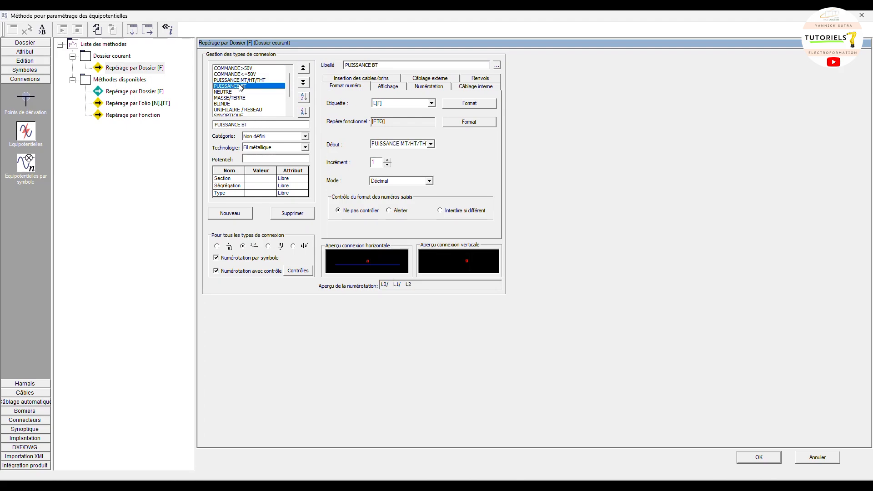
pyautogui.moveTo(299, 20); pyautogui.dragTo(354, 70)
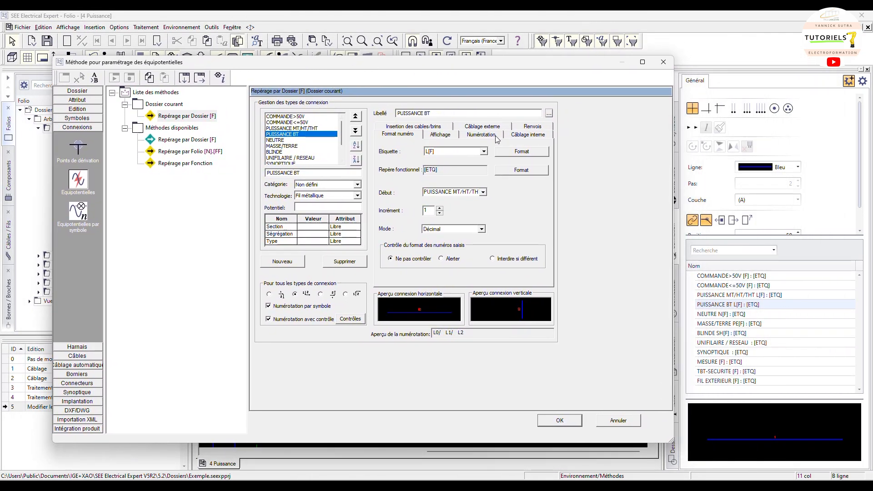
pyautogui.click(520, 137)
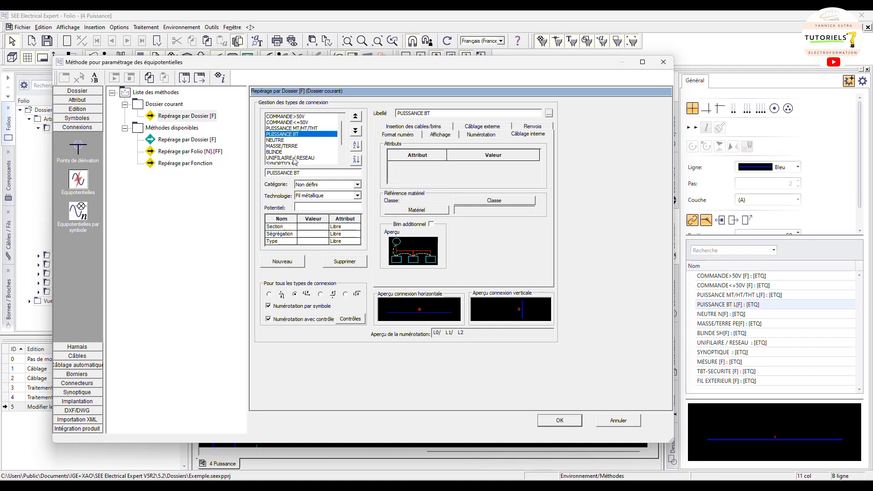
pyautogui.click(290, 140)
pyautogui.click(290, 129)
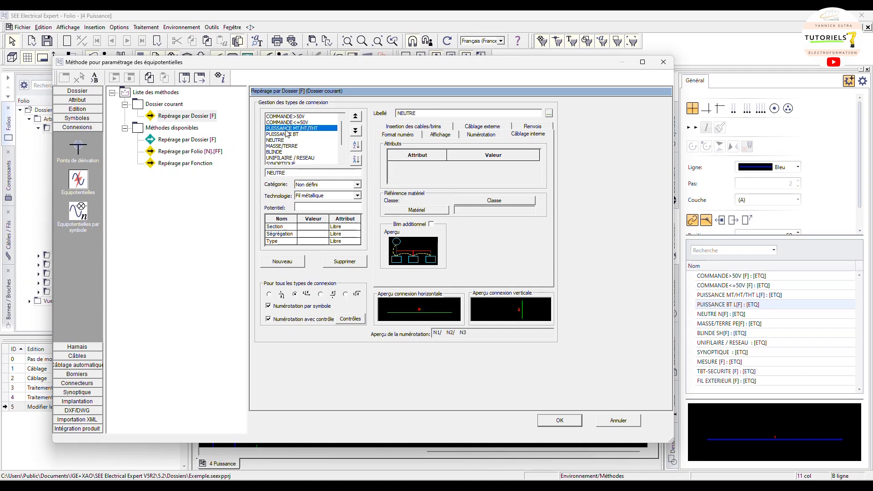
pyautogui.click(289, 140)
pyautogui.click(289, 135)
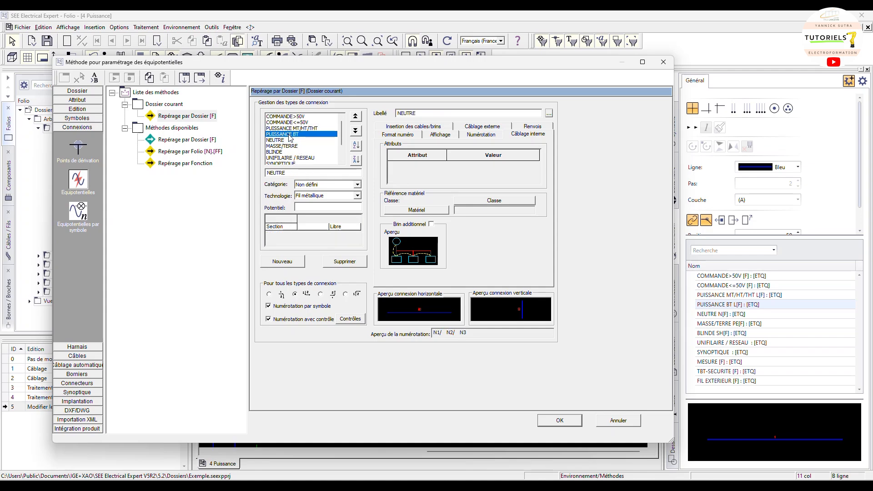
pyautogui.click(495, 201)
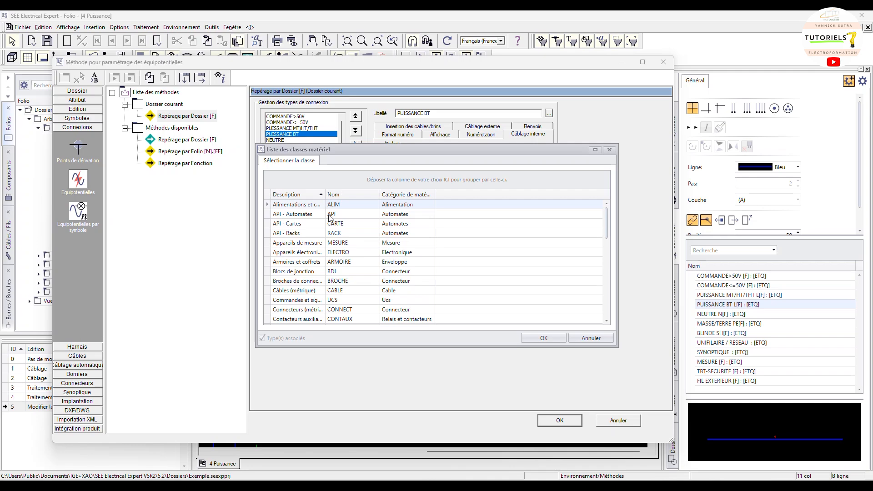
pyautogui.click(314, 196)
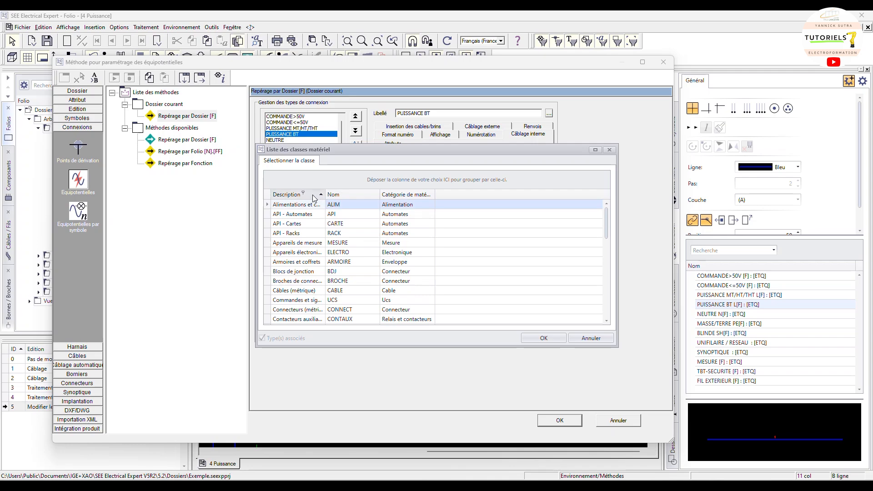
pyautogui.hotkey('ctrl', 'f')
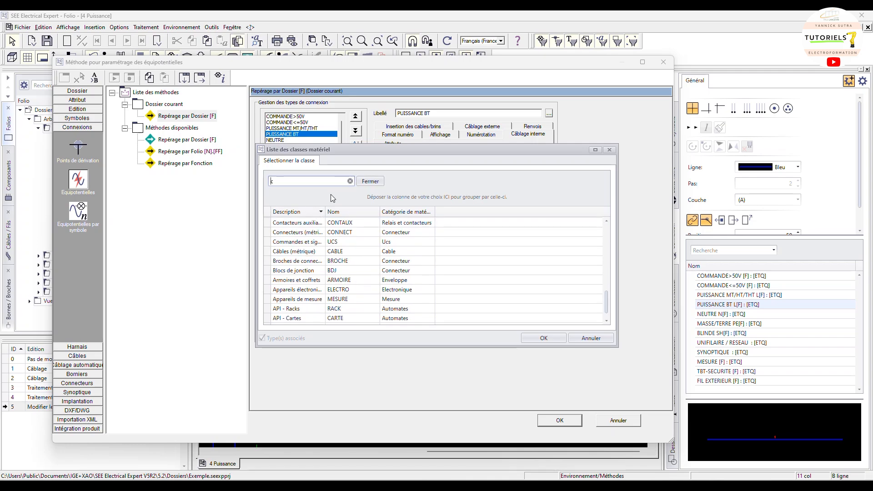
pyautogui.write('cab')
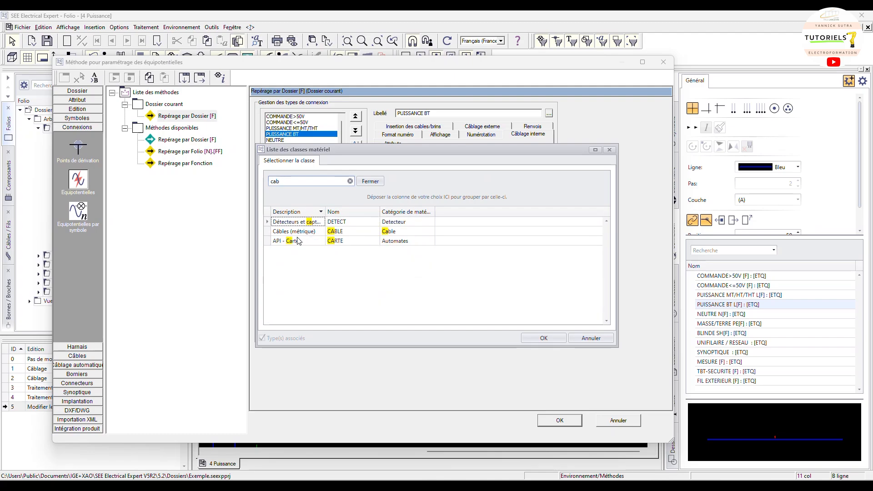
pyautogui.doubleClick(296, 222)
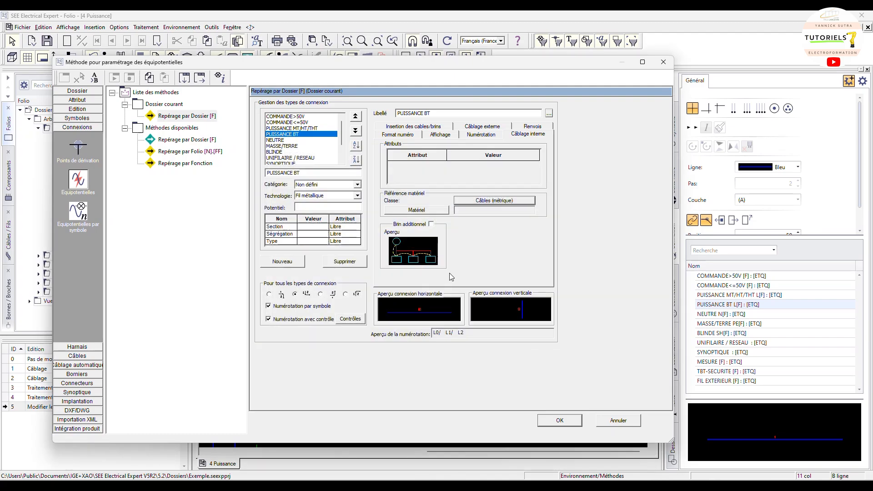
# Assign the H07 V-K 1x2,5² Noir material to PUISSANCE BT, filtering cables by 2,5 section and 1 conductor
pyautogui.click(424, 211)
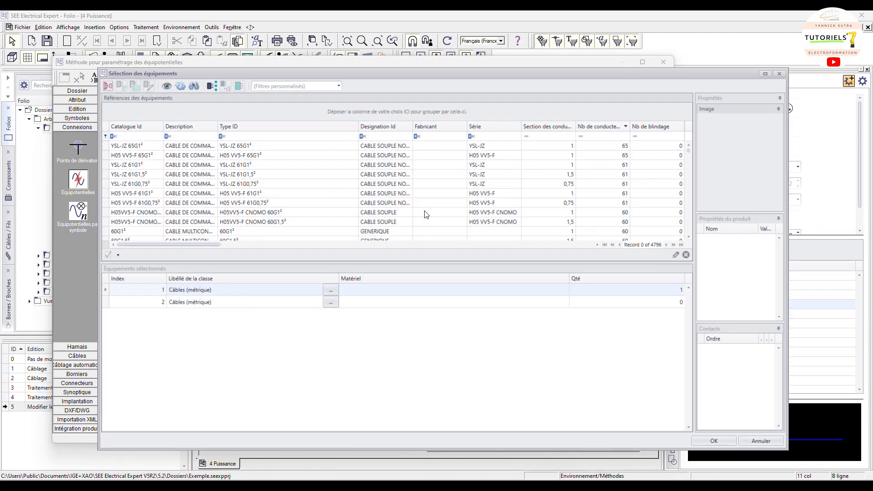
pyautogui.click(568, 125)
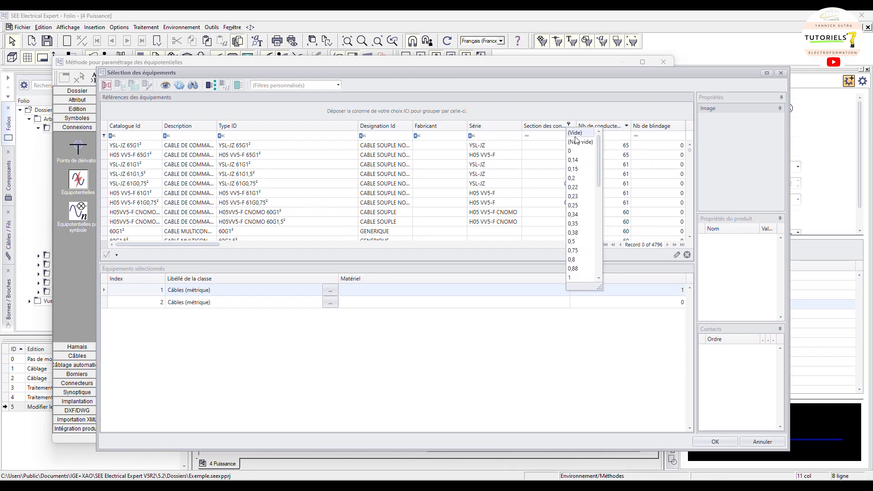
pyautogui.scroll(-2, 575, 266)
pyautogui.click(571, 241)
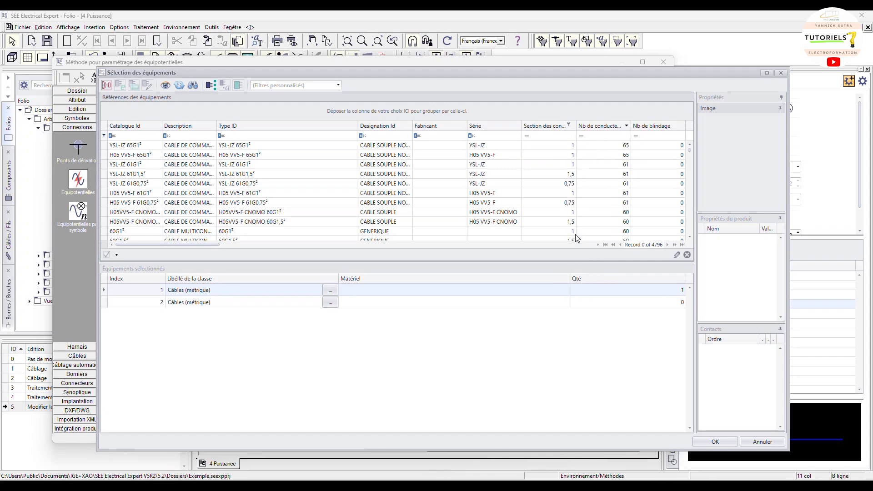
pyautogui.click(617, 125)
pyautogui.click(621, 151)
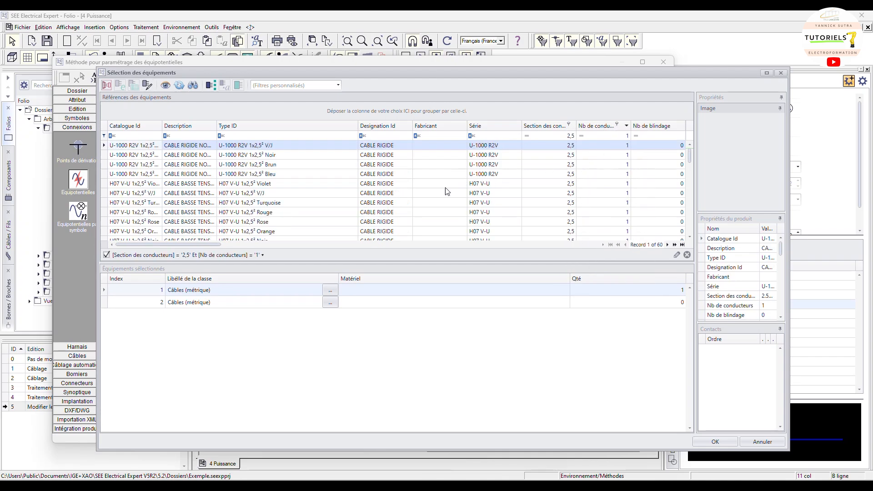
pyautogui.scroll(-6, 267, 202)
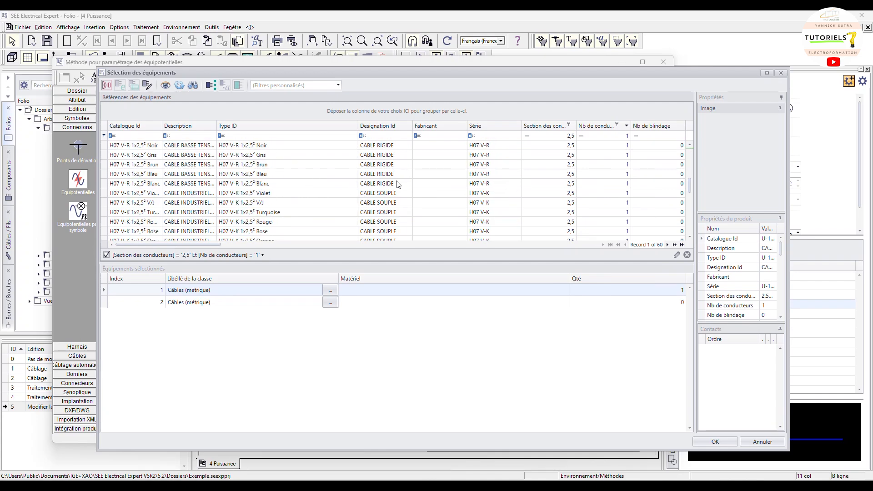
pyautogui.scroll(-1, 307, 205)
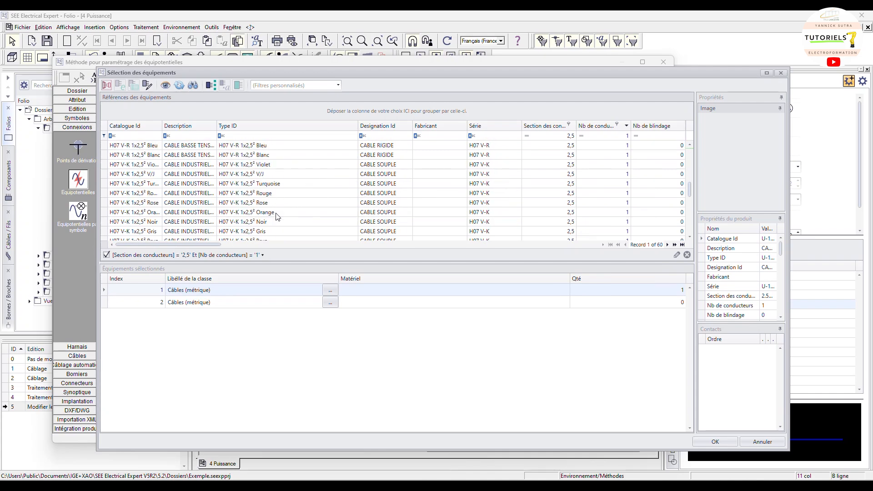
pyautogui.doubleClick(242, 224)
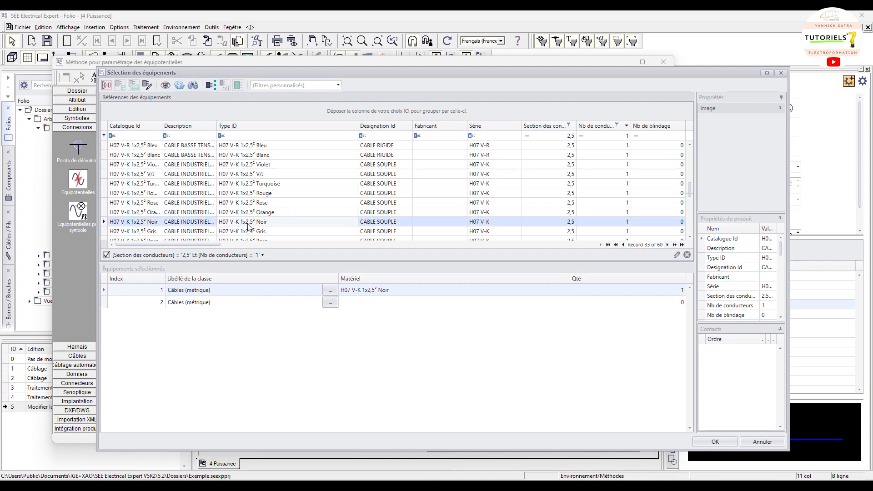
pyautogui.click(722, 441)
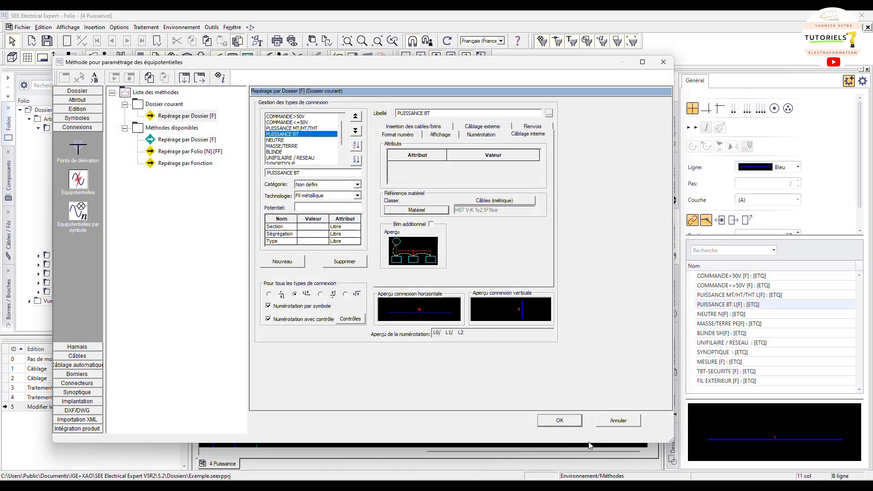
# Validate the method settings, update the modified methods in the environment, and close the validation window
pyautogui.click(560, 420)
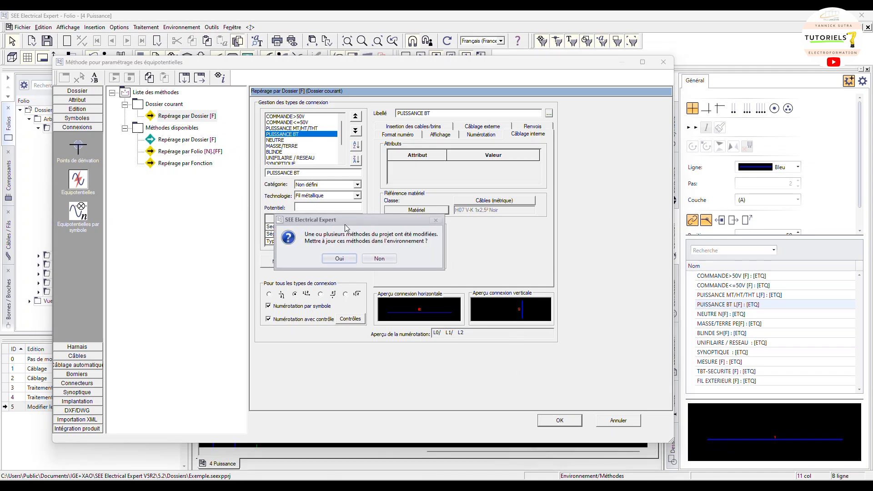
pyautogui.click(343, 260)
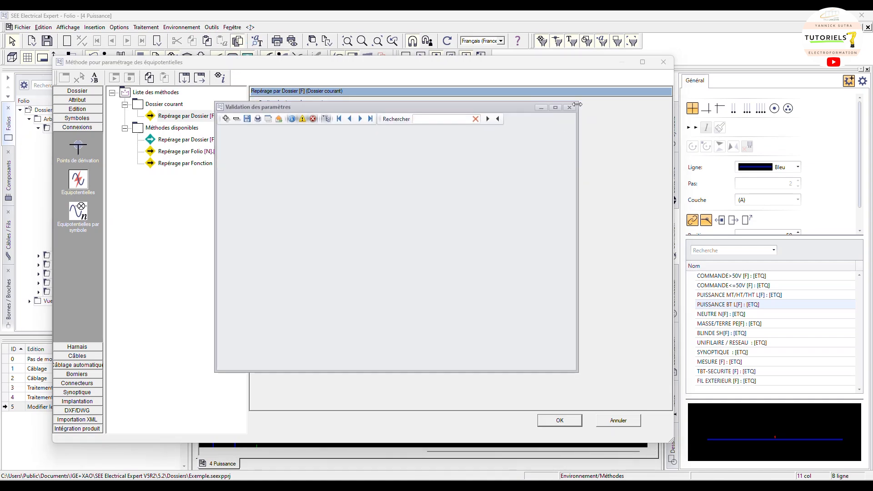
pyautogui.click(569, 108)
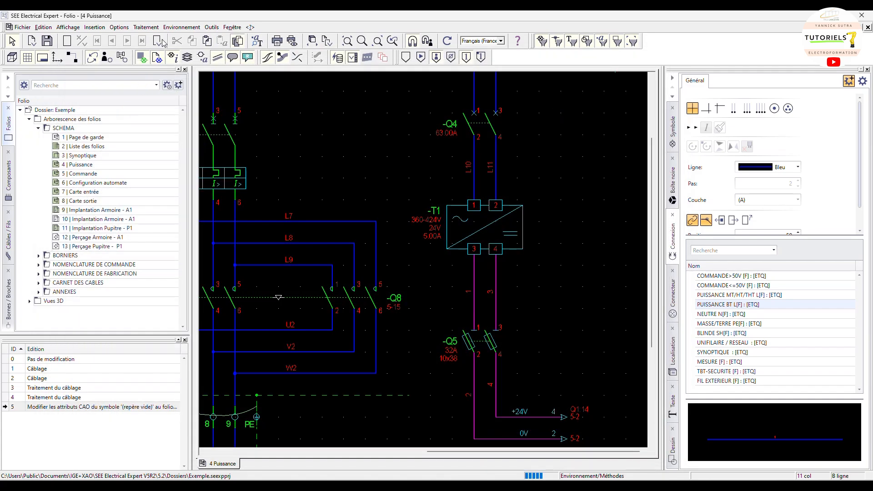
# Reopen the equipotential methods and rename the current folder method to Repérage par Dossier [F] ELECTROFORMATION
pyautogui.click(182, 27)
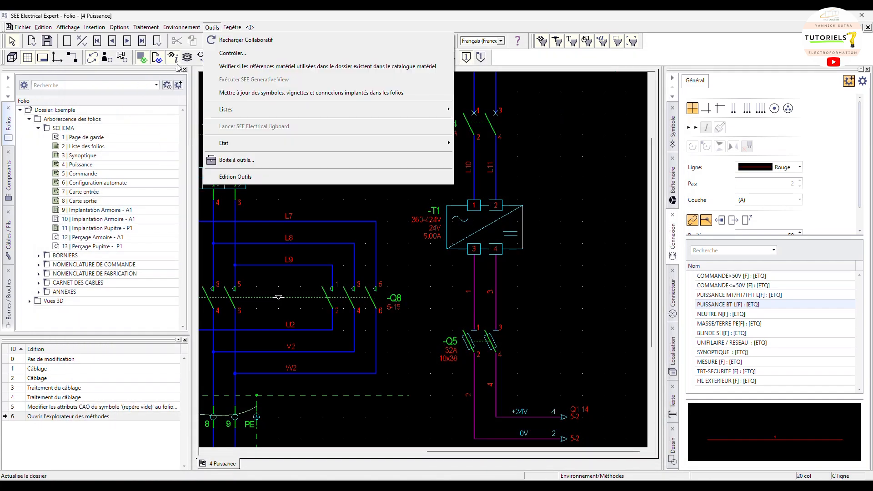
pyautogui.click(190, 57)
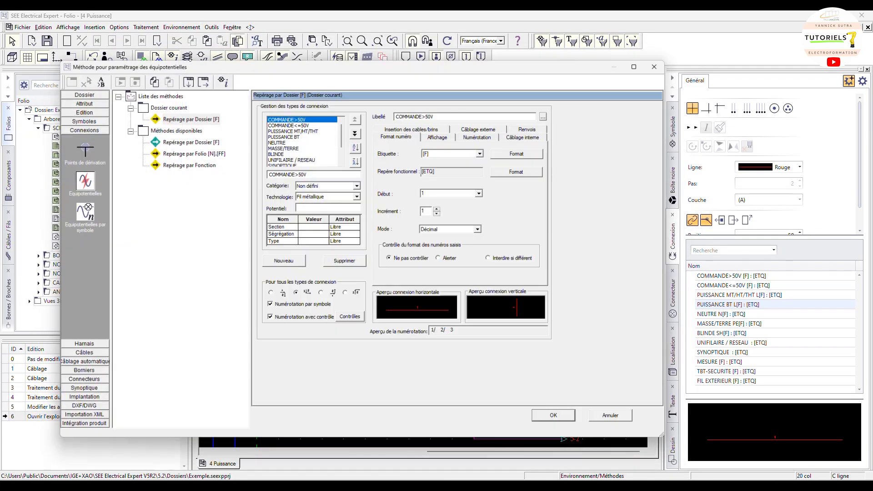
pyautogui.rightClick(190, 118)
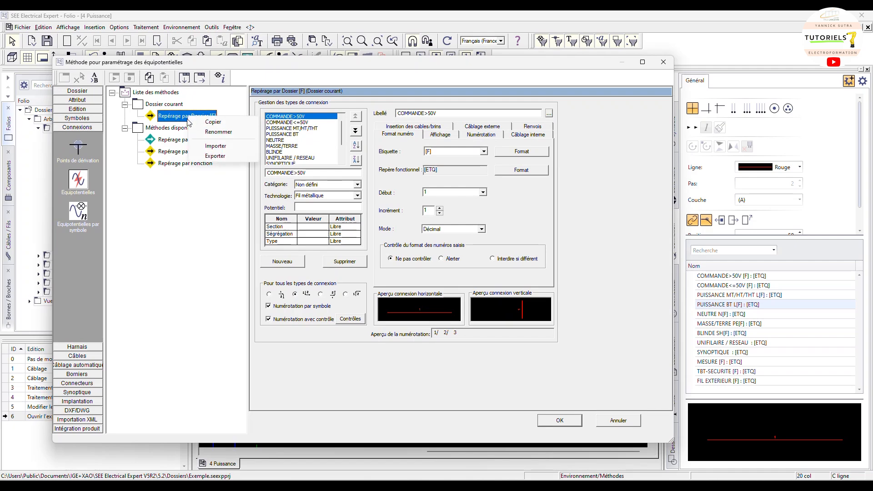
pyautogui.click(218, 132)
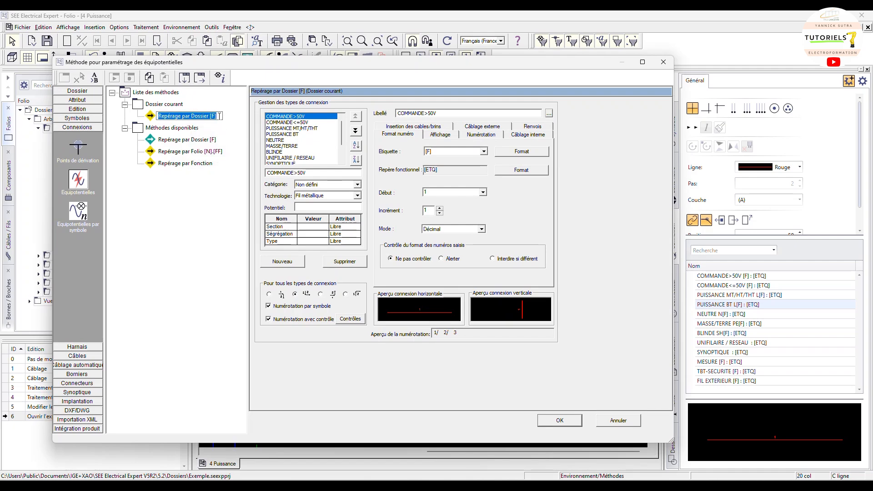
pyautogui.click(219, 116)
pyautogui.write('E')
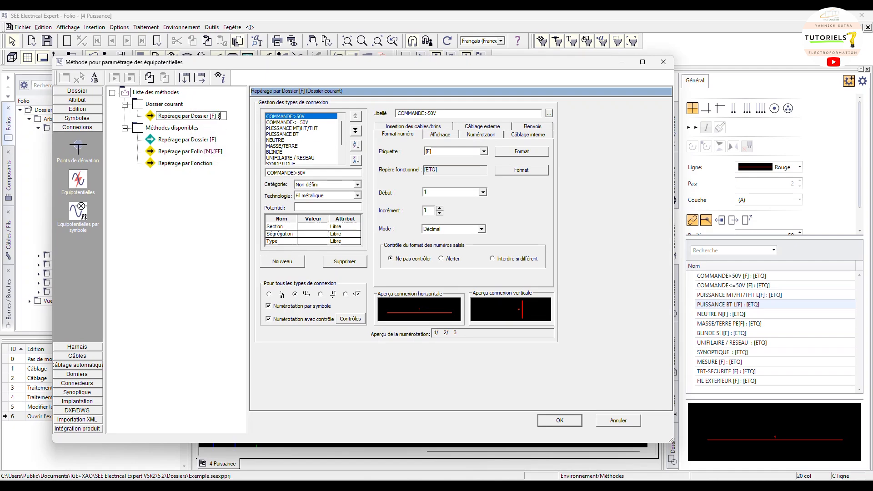
pyautogui.write('LECTROFORMATION')
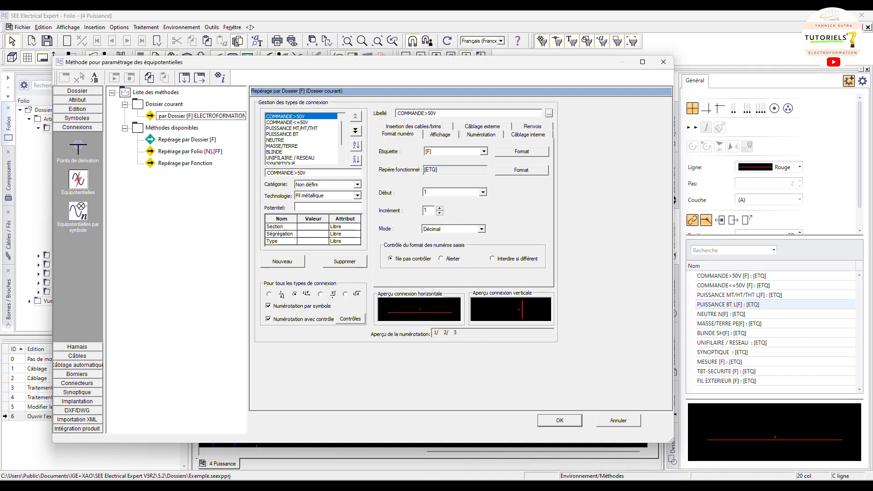
pyautogui.press('Return')
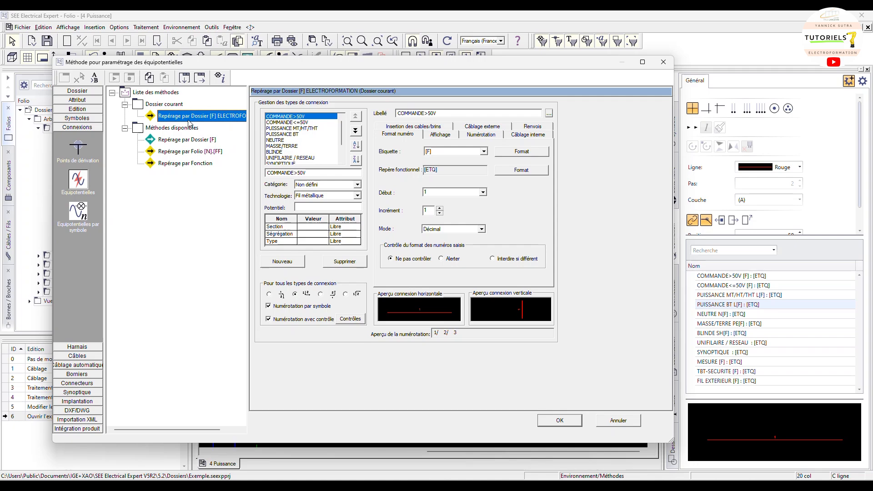
# Set the COMMANDE<=50V connection type's internal-wiring material class to Câbles (métrique)
pyautogui.click(291, 135)
pyautogui.click(540, 134)
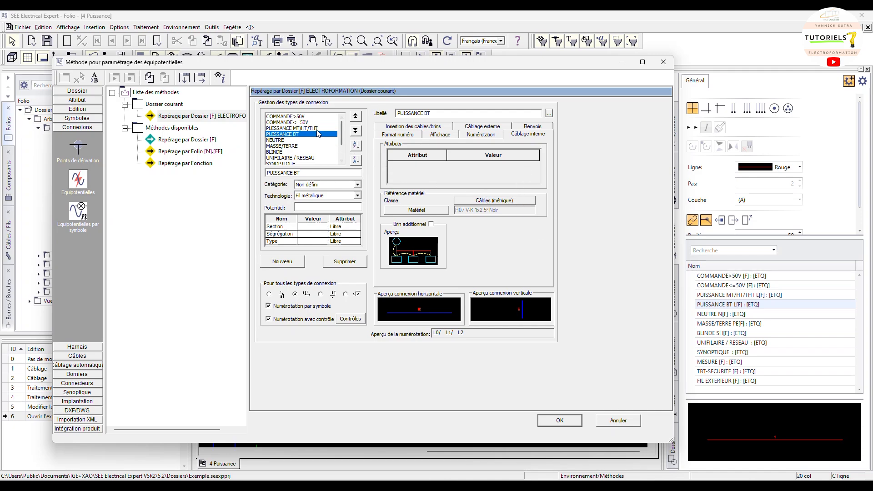
pyautogui.click(303, 123)
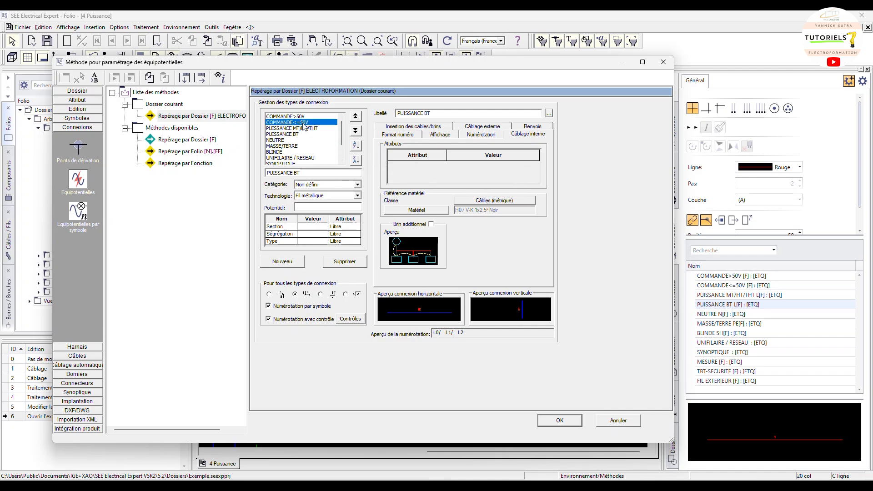
pyautogui.click(512, 200)
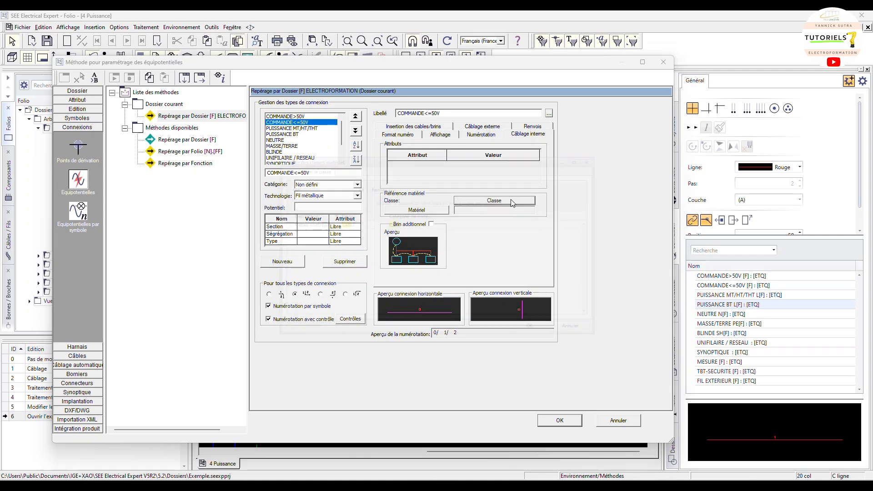
pyautogui.doubleClick(303, 222)
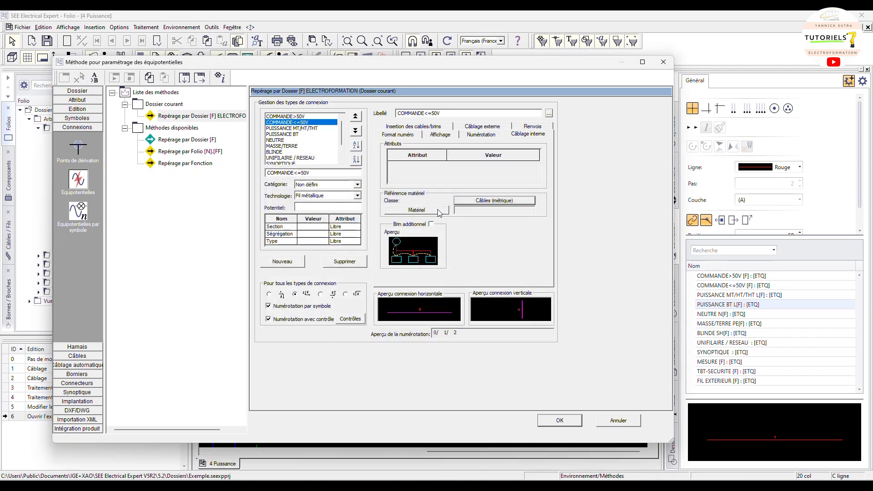
# Assign the H05 V-K 1x0,5² Bleu material to COMMANDE<=50V, filtering cables by 0,5 section and 1 conductor
pyautogui.click(416, 210)
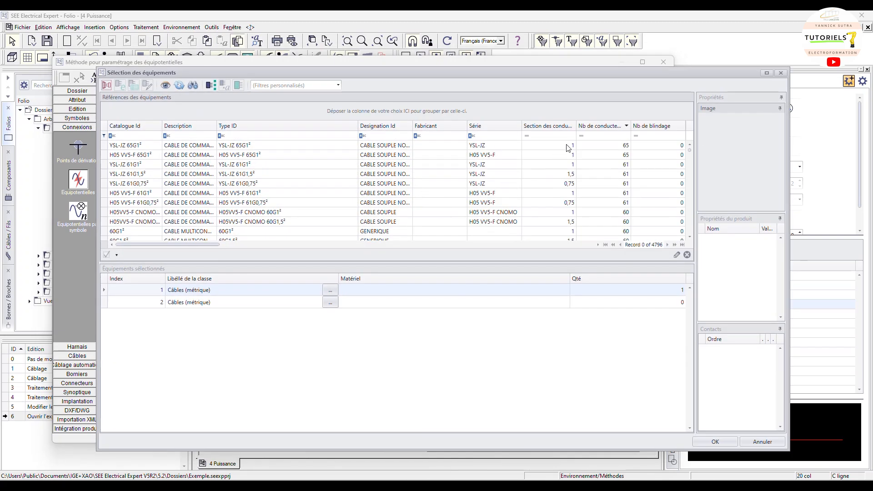
pyautogui.click(568, 125)
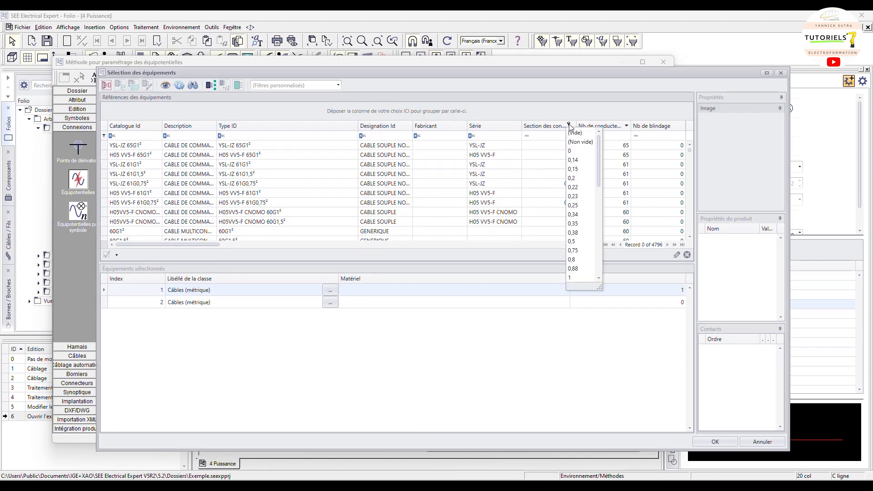
pyautogui.click(585, 241)
pyautogui.click(617, 125)
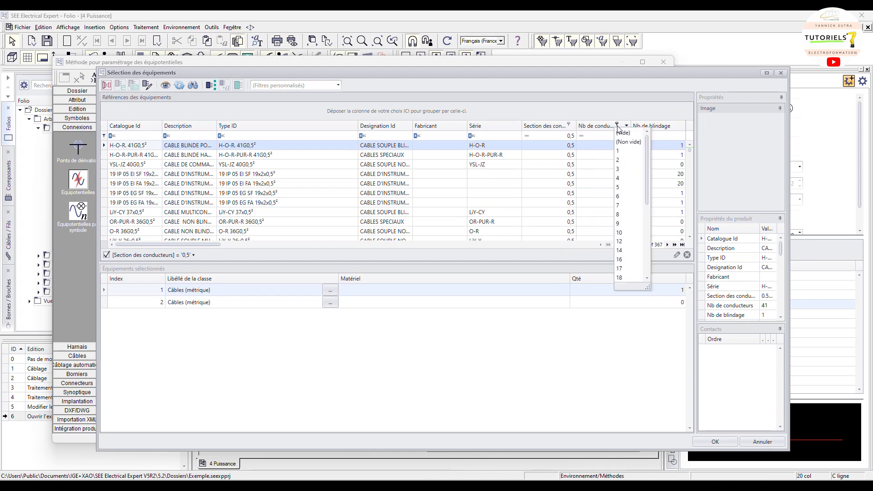
pyautogui.click(621, 153)
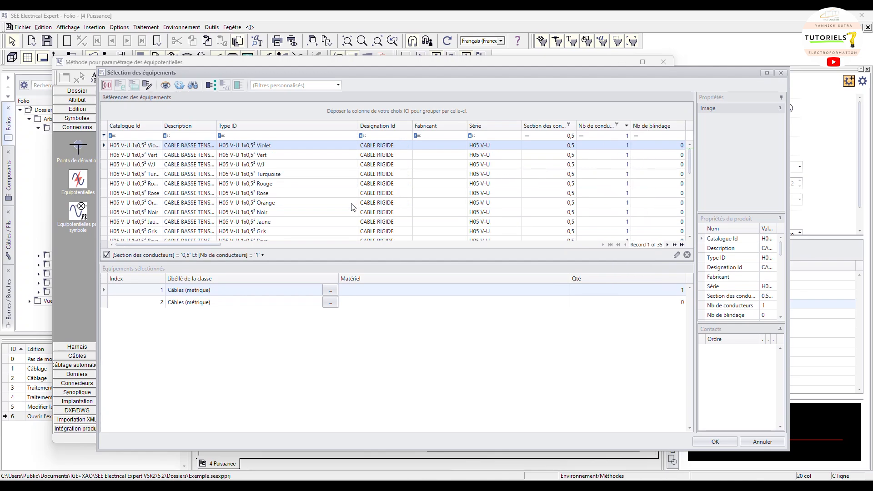
pyautogui.scroll(-2, 344, 207)
pyautogui.scroll(-4, 344, 208)
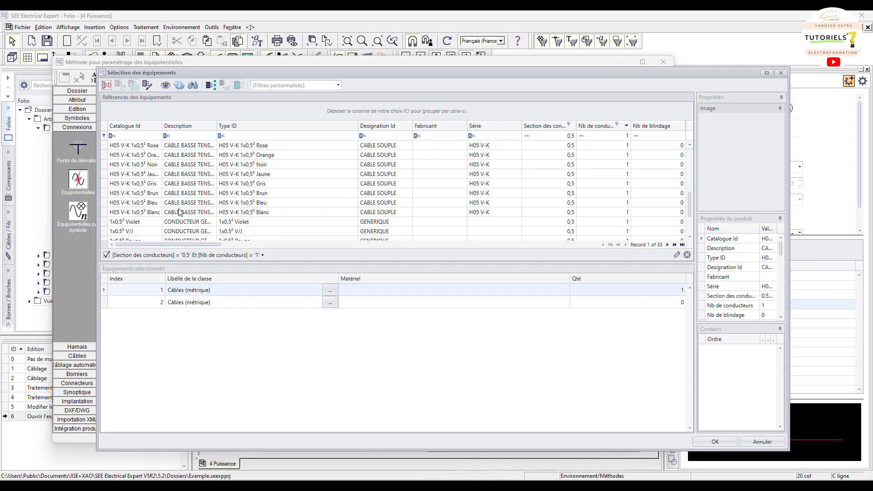
pyautogui.click(150, 202)
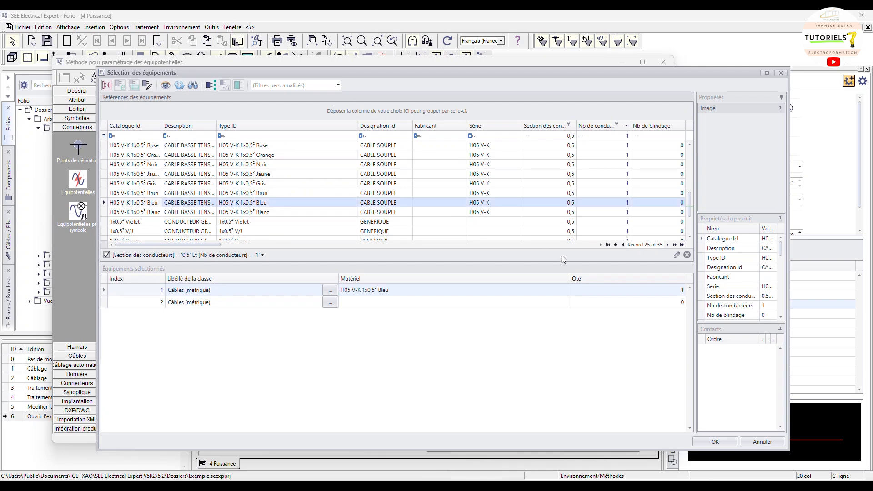
pyautogui.click(719, 442)
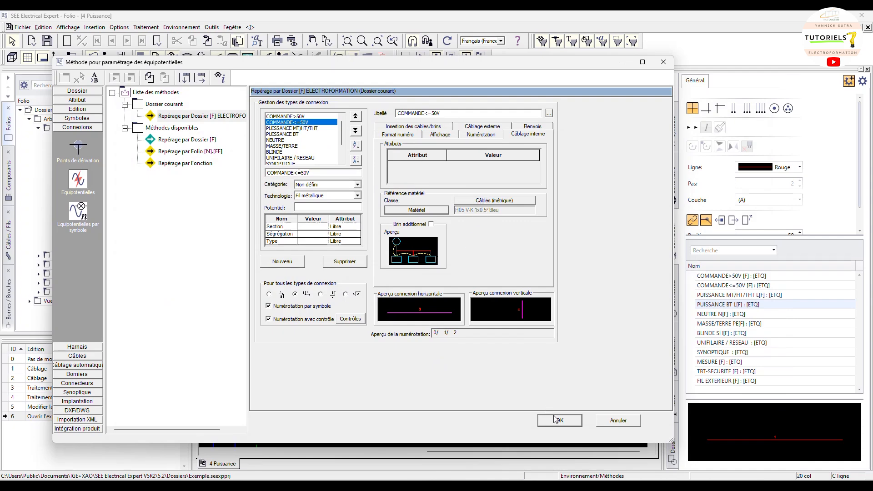
# Copy the current folder method and paste it into the available methods, then reselect the current method
pyautogui.rightClick(192, 116)
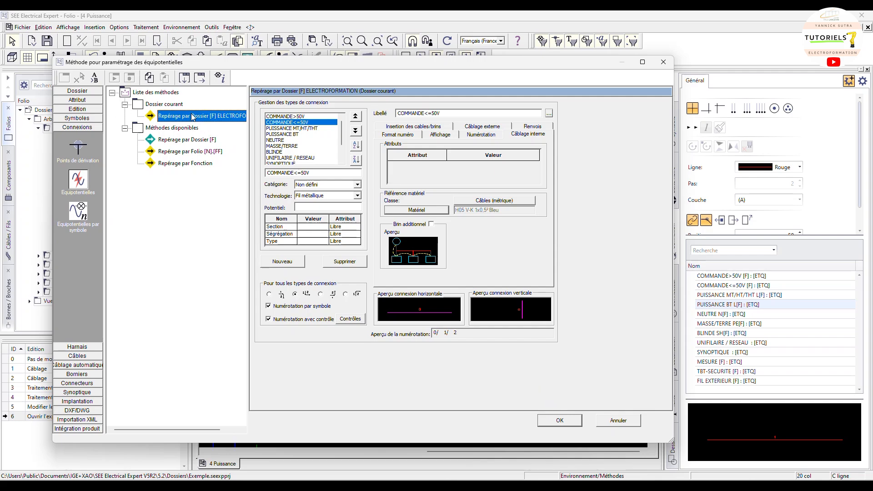
pyautogui.click(208, 120)
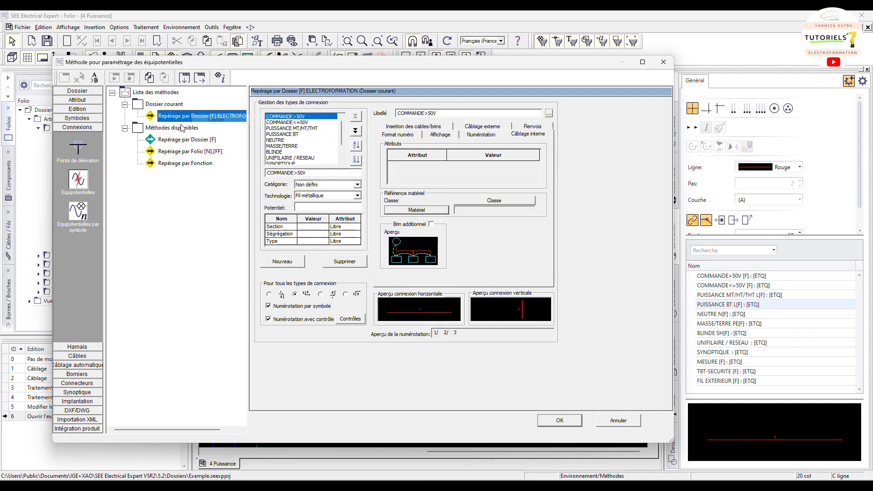
pyautogui.rightClick(177, 128)
pyautogui.click(205, 157)
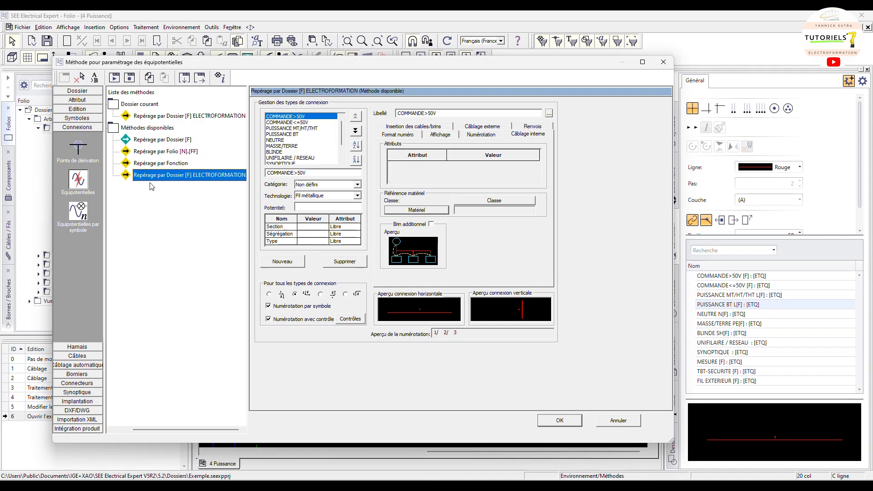
pyautogui.click(210, 116)
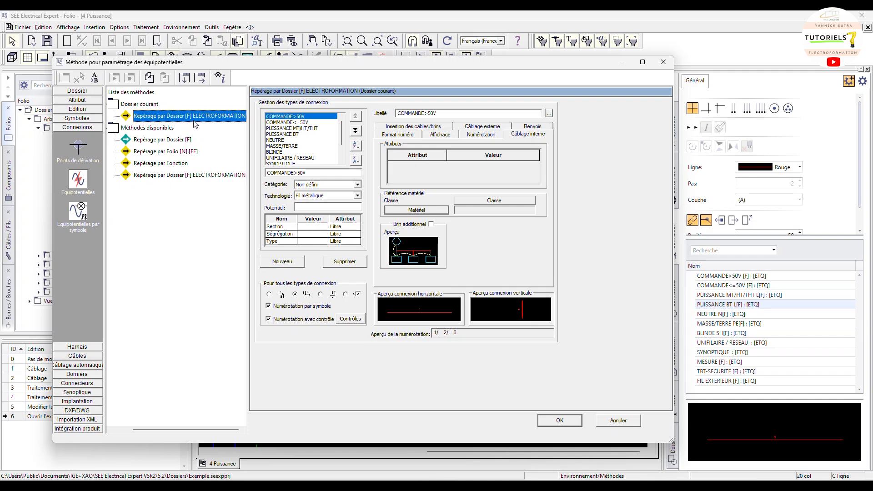
# Validate the method settings and close the validation window
pyautogui.click(552, 420)
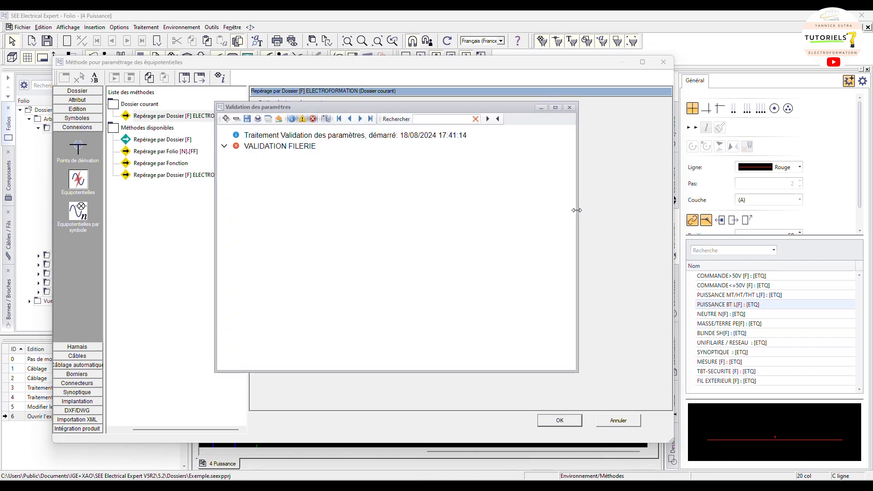
pyautogui.click(569, 108)
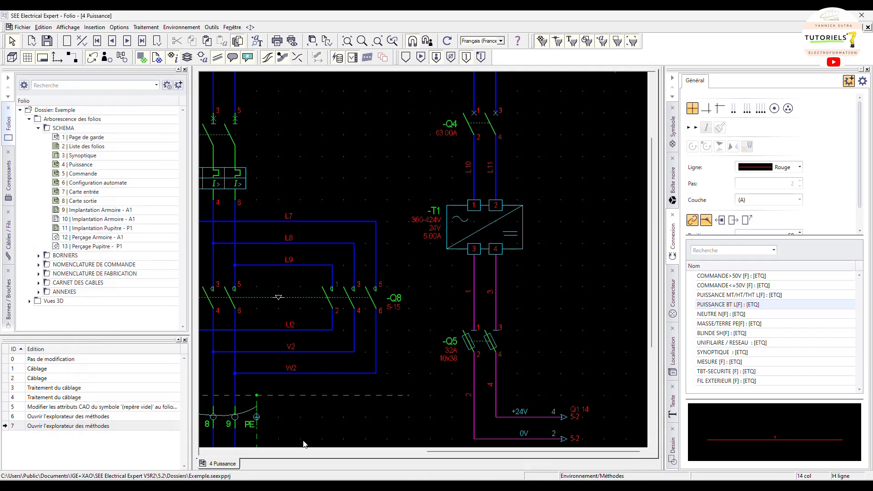
# Physically wire the connection between -Q2 and -Q6 with the wiring assistant, then close the wire list and assistant
pyautogui.moveTo(437, 451); pyautogui.dragTo(295, 454)
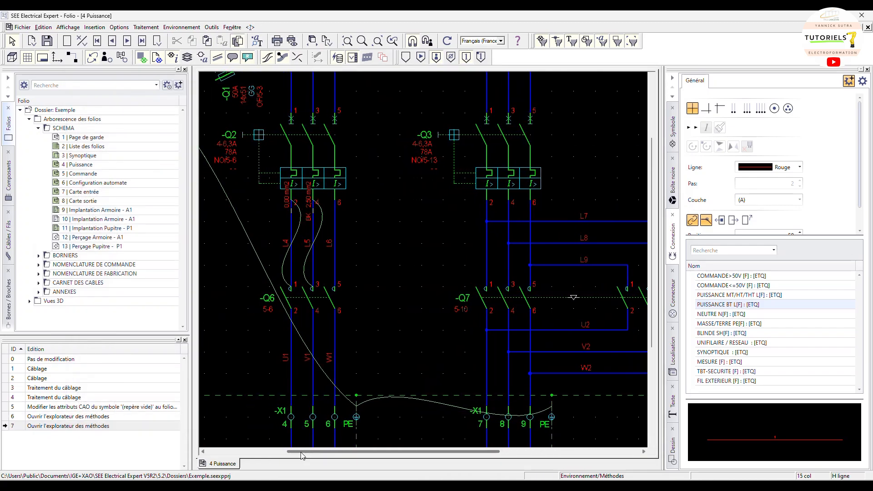
pyautogui.click(101, 27)
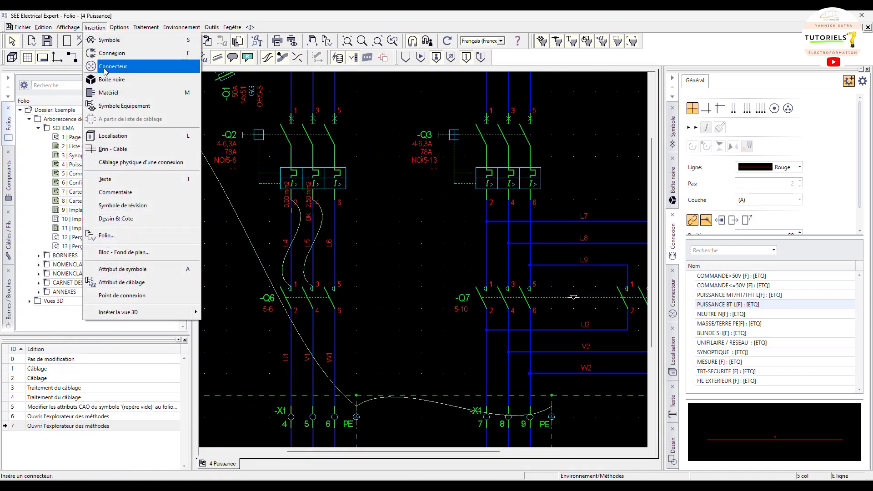
pyautogui.click(114, 162)
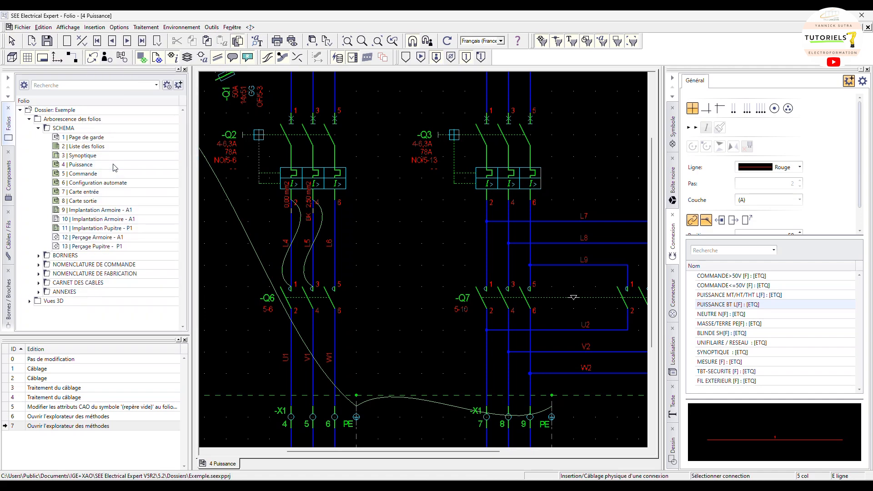
pyautogui.click(335, 244)
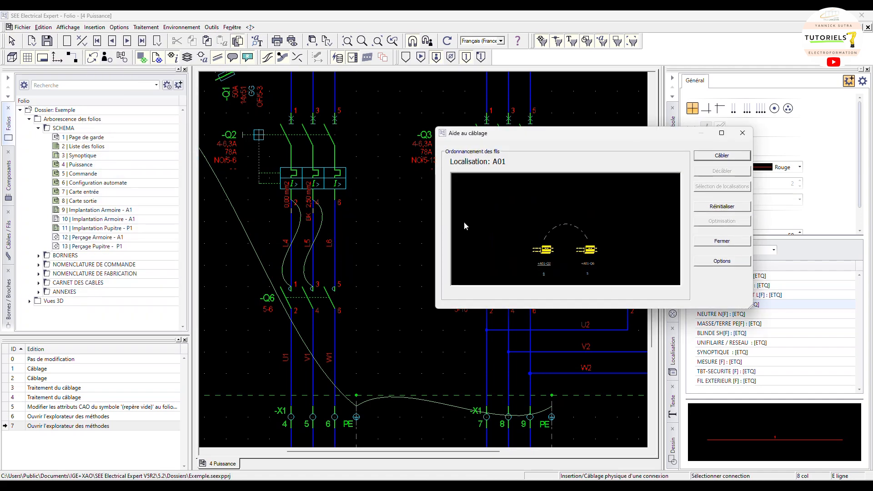
pyautogui.click(711, 157)
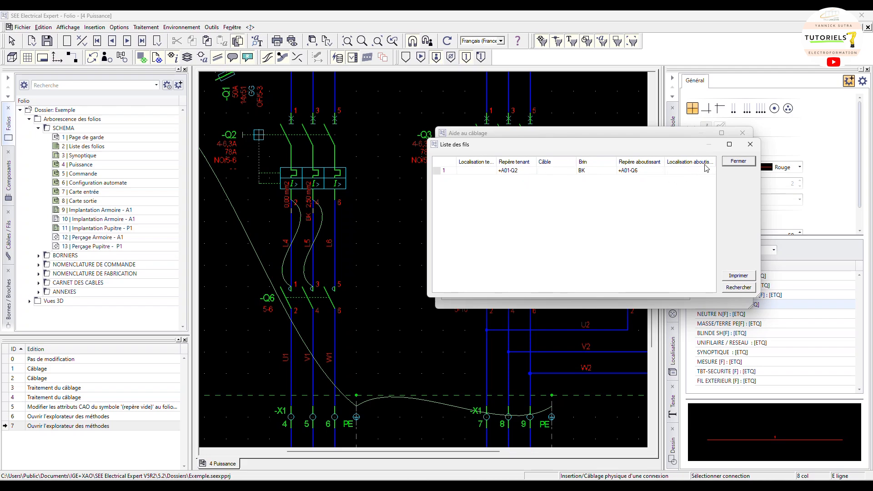
pyautogui.click(738, 162)
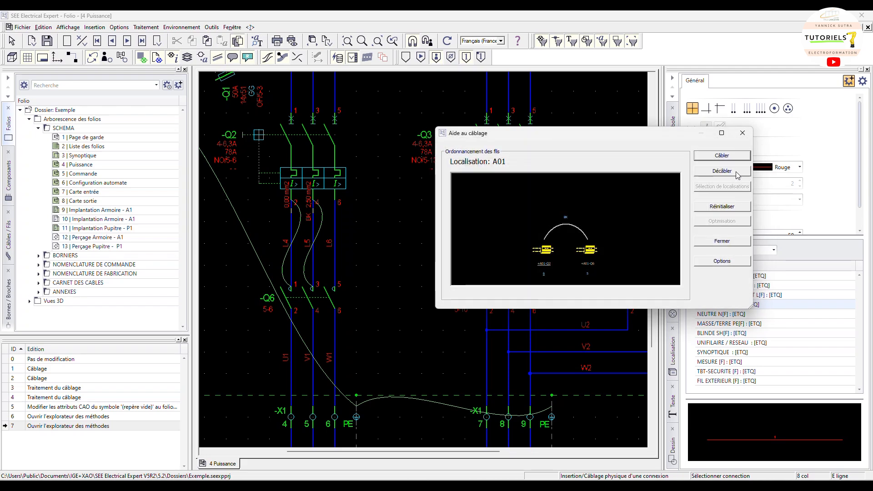
pyautogui.click(742, 133)
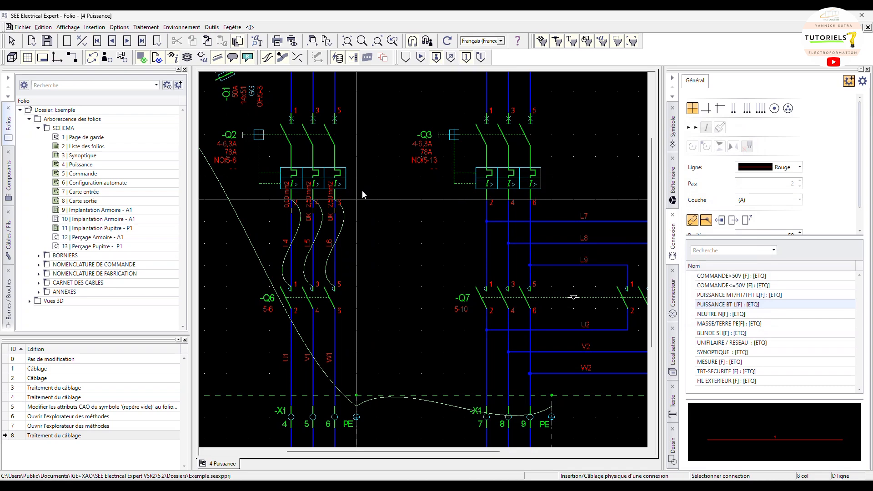
# Change the wiring direction of the L3 connection junction above -Q2
pyautogui.scroll(2, 385, 229)
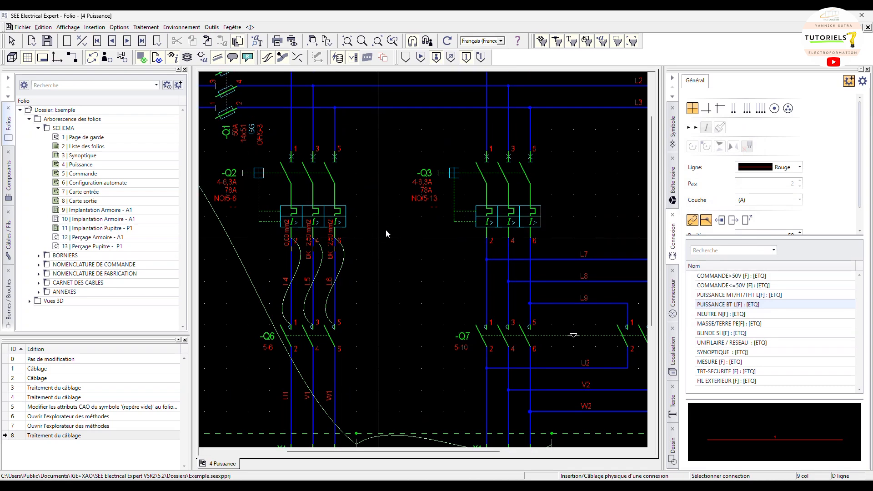
pyautogui.scroll(-2, 386, 230)
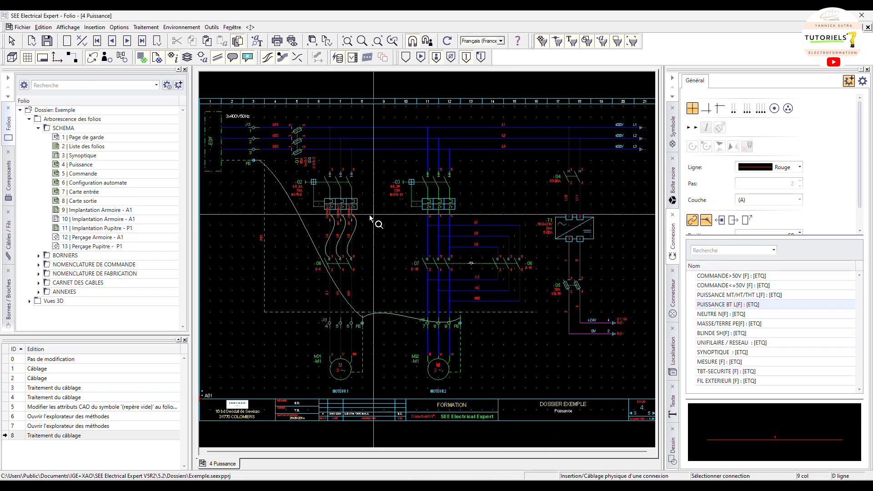
pyautogui.press('Escape')
pyautogui.scroll(2, 295, 154)
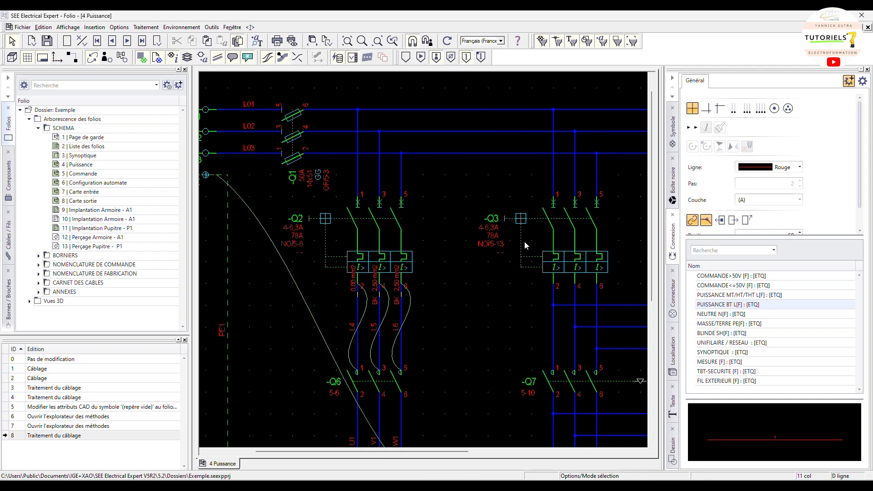
pyautogui.moveTo(525, 245)
pyautogui.moveTo(400, 165)
pyautogui.rightClick(402, 157)
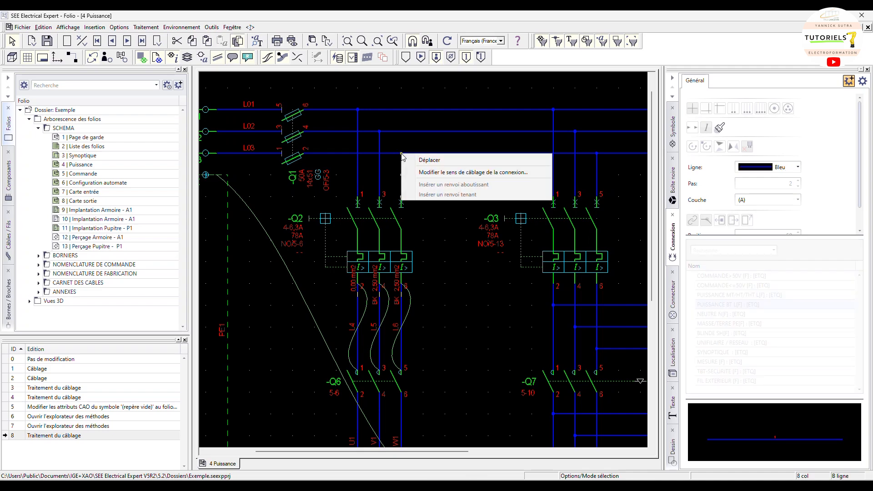
pyautogui.click(415, 176)
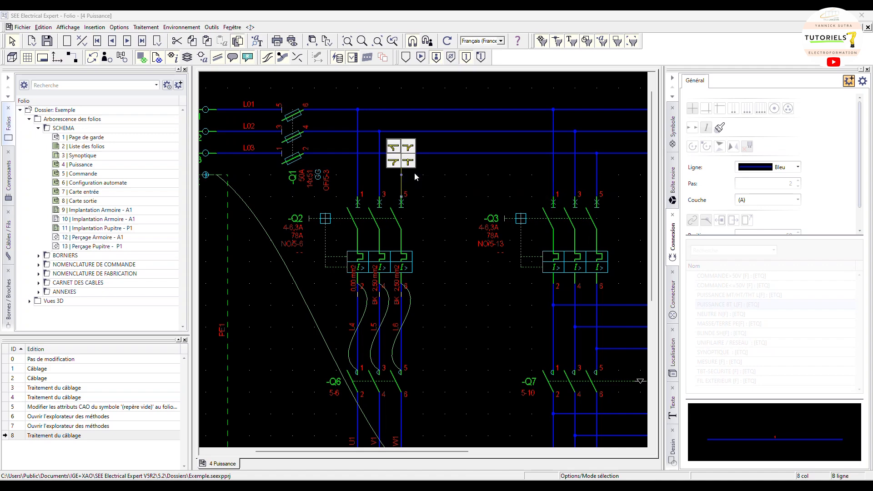
pyautogui.click(394, 148)
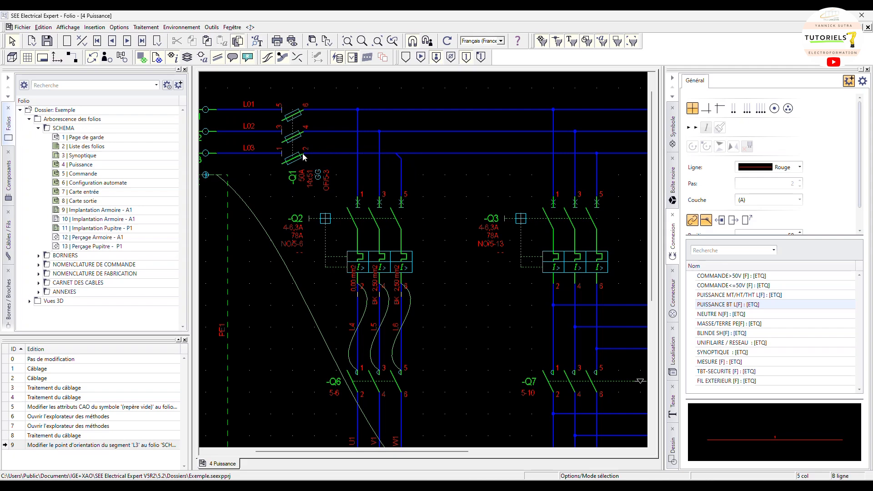
# Change the wiring direction of the L3 junction above -Q2 to the other orientation
pyautogui.moveTo(303, 157)
pyautogui.click(401, 157)
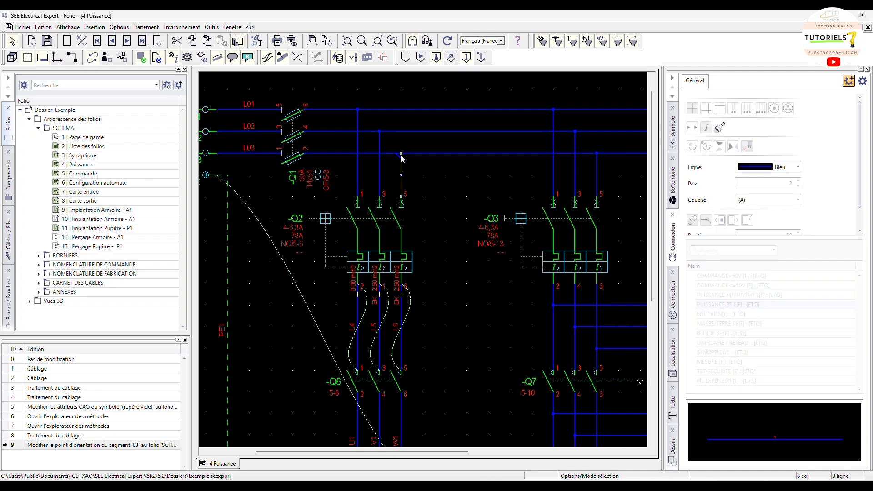
pyautogui.rightClick(401, 157)
pyautogui.click(420, 170)
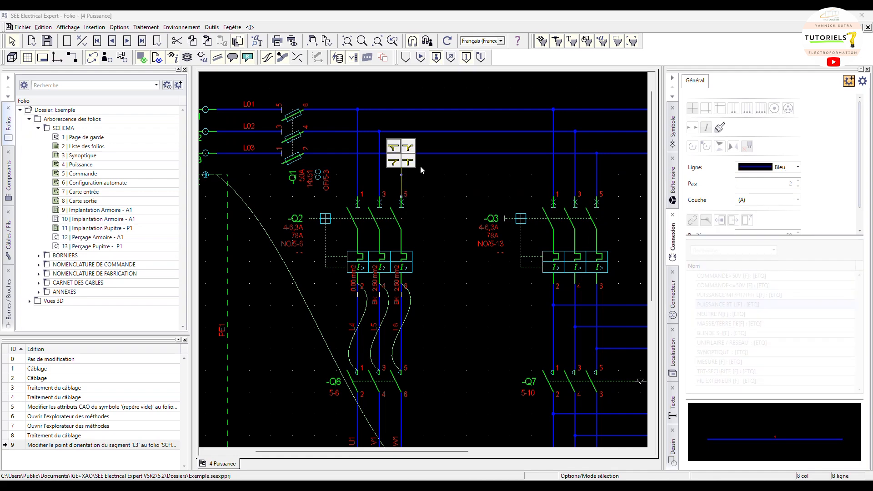
pyautogui.click(408, 148)
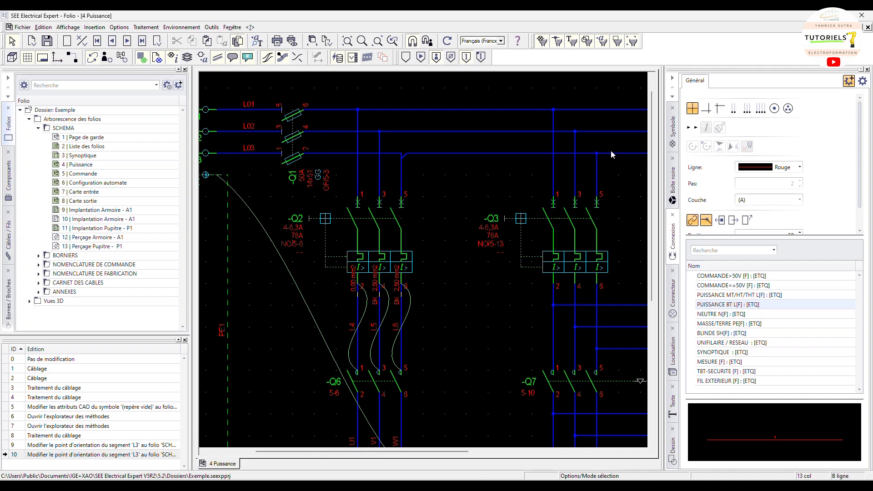
# Change the wiring direction of the L3 junction above -Q2's terminal 5 to the lower-left orientation
pyautogui.click(401, 154)
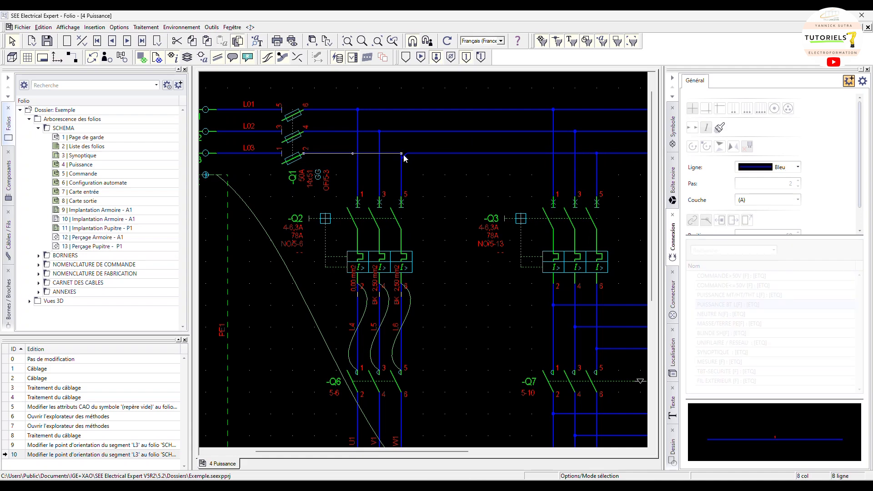
pyautogui.rightClick(403, 155)
pyautogui.rightClick(401, 155)
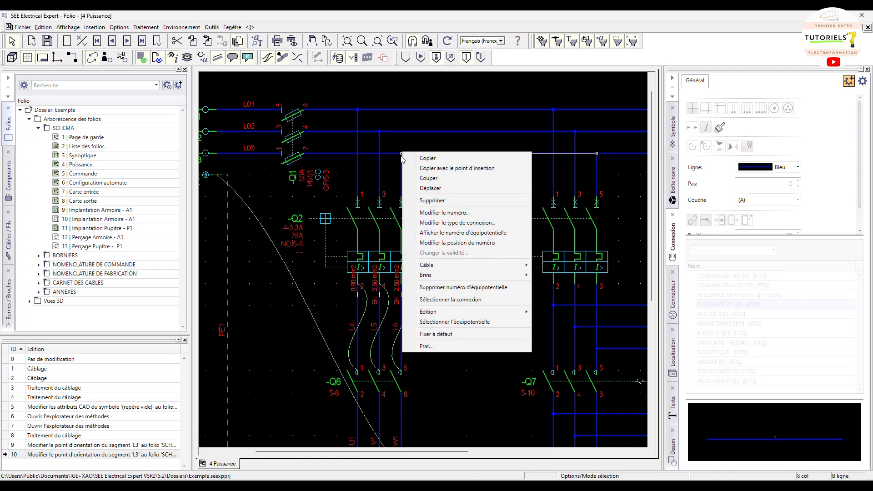
pyautogui.click(540, 182)
pyautogui.click(402, 156)
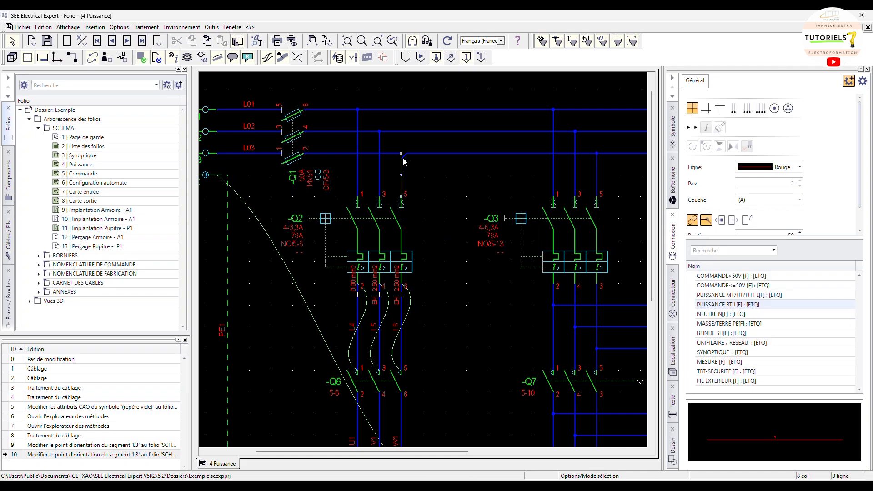
pyautogui.rightClick(401, 154)
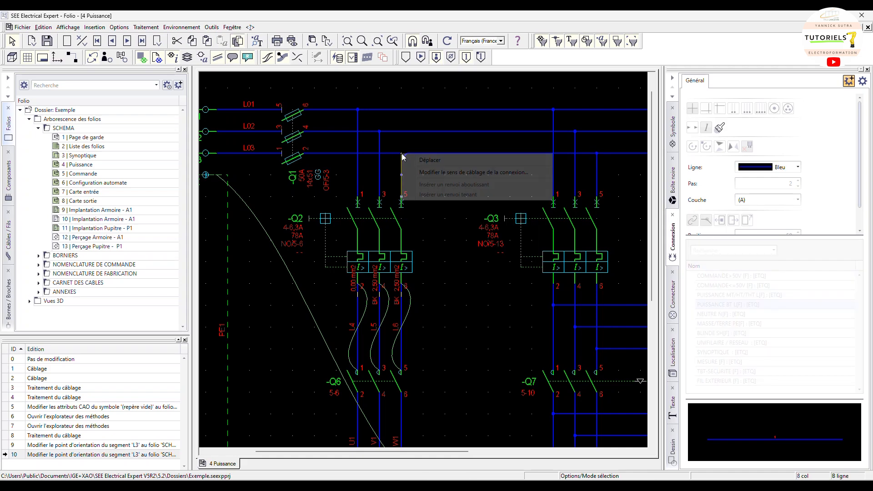
pyautogui.click(419, 172)
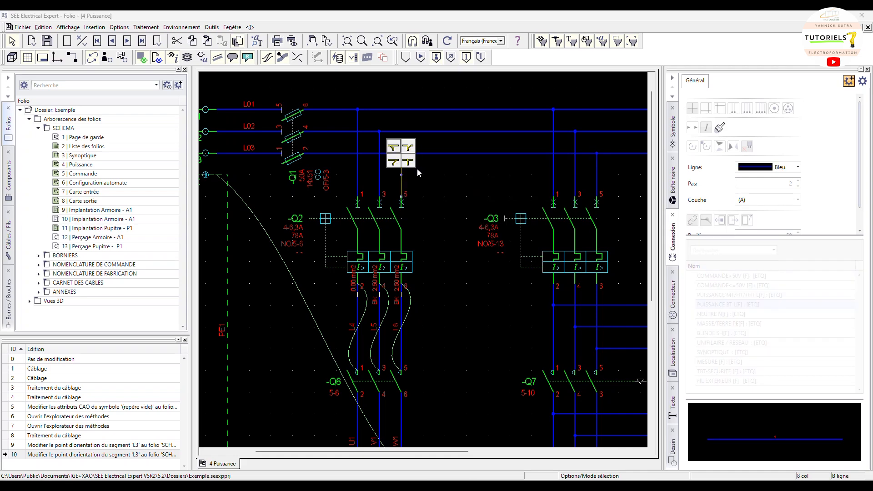
pyautogui.click(393, 162)
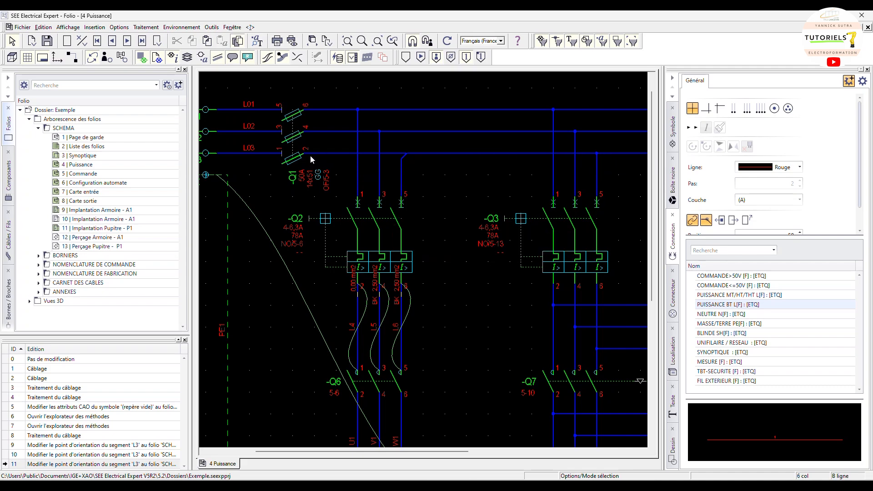
# Change the L3 junction's wiring direction again, trying the upper-left and then the upper-right orientation
pyautogui.click(403, 156)
pyautogui.rightClick(403, 154)
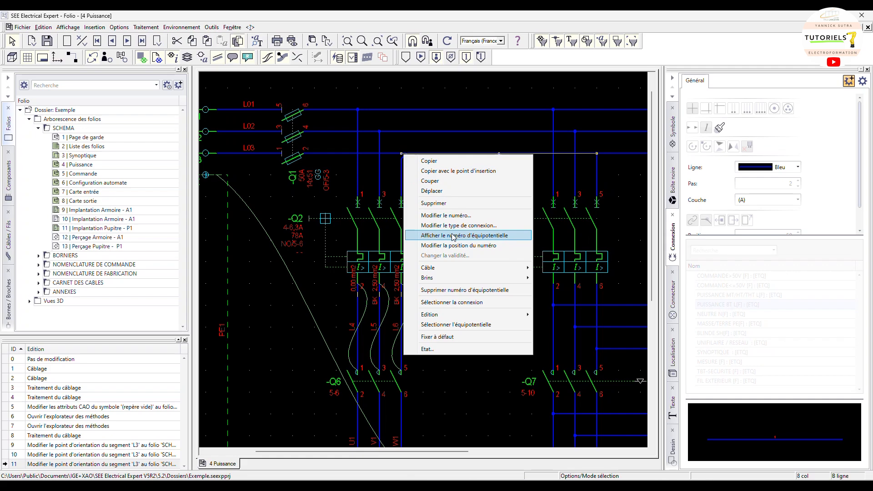
pyautogui.click(412, 136)
pyautogui.click(407, 155)
pyautogui.rightClick(402, 155)
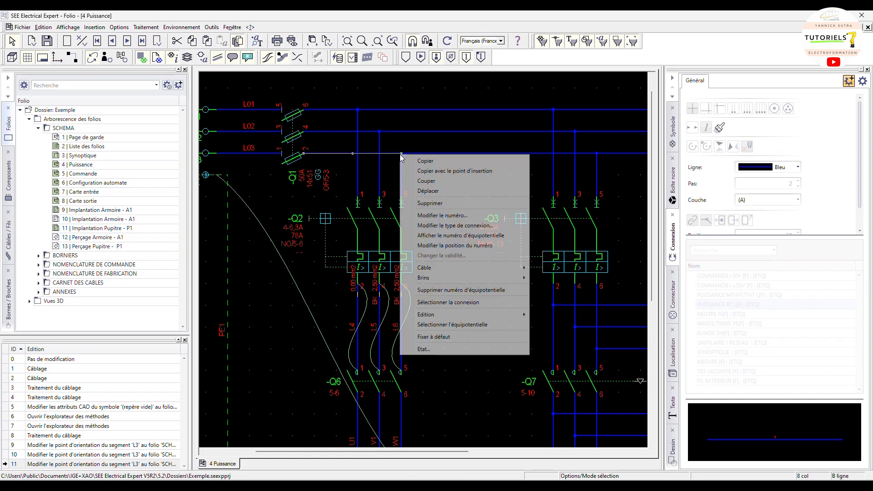
pyautogui.rightClick(402, 154)
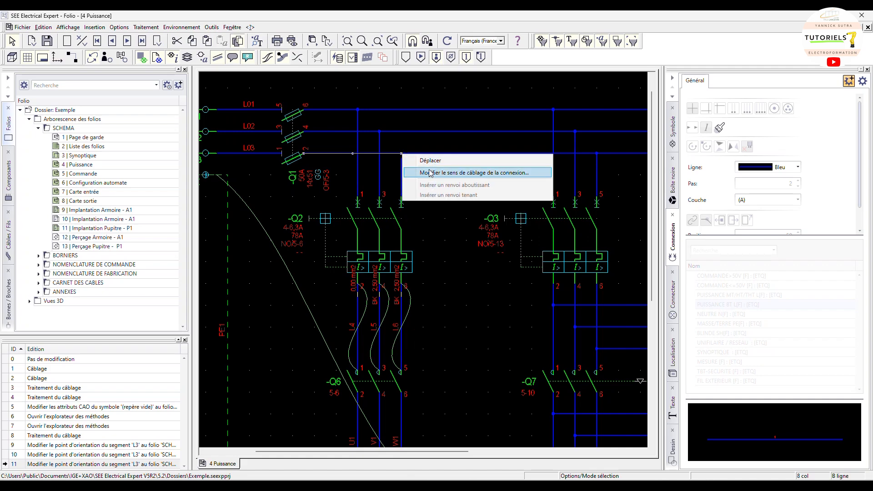
pyautogui.click(430, 173)
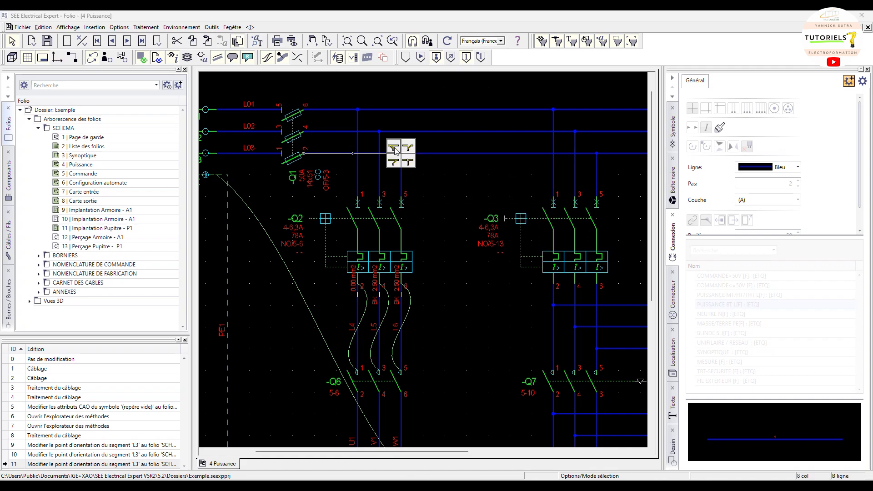
pyautogui.click(394, 149)
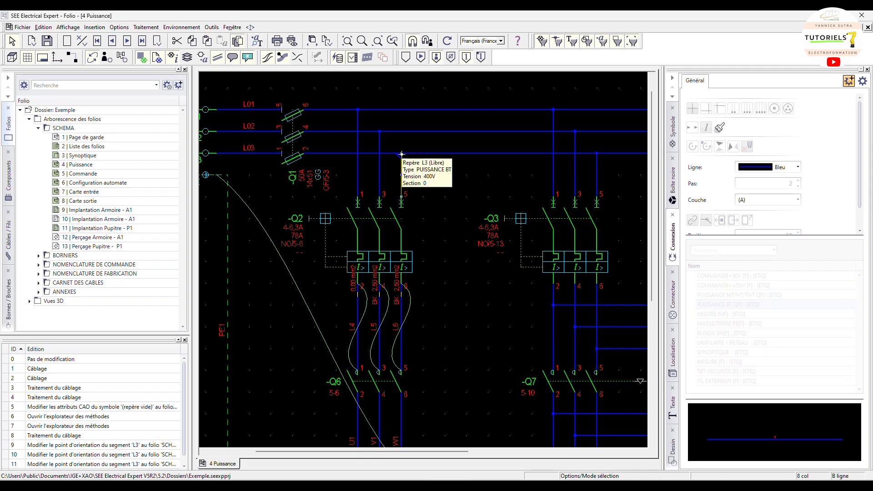
pyautogui.rightClick(402, 154)
pyautogui.click(425, 173)
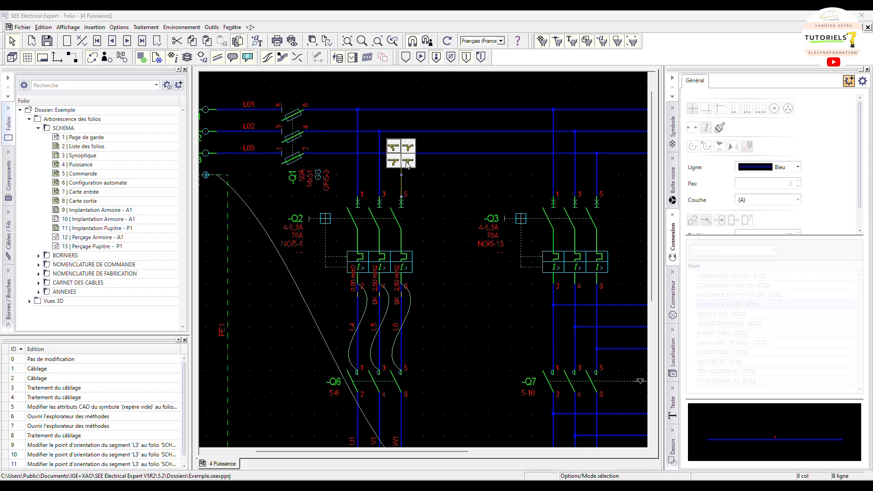
pyautogui.click(405, 147)
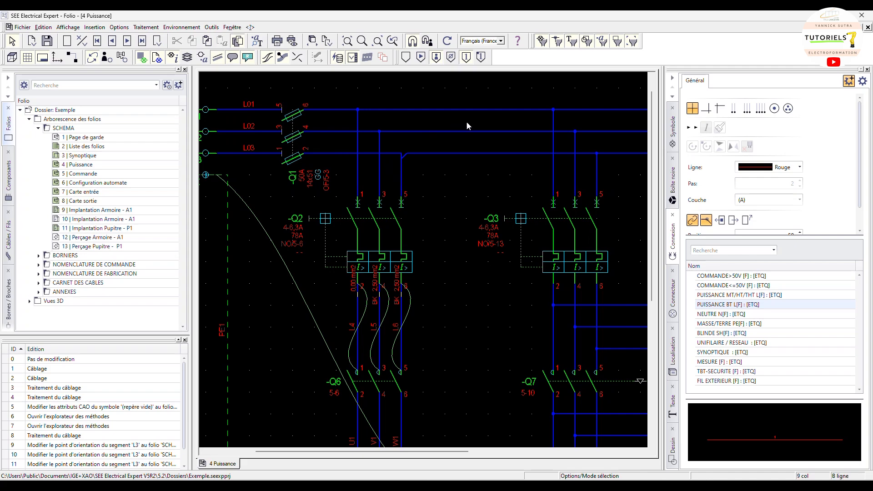
# Change the wiring direction of the L2 junction above -Q2's terminal 3 to the upper-right orientation
pyautogui.click(380, 132)
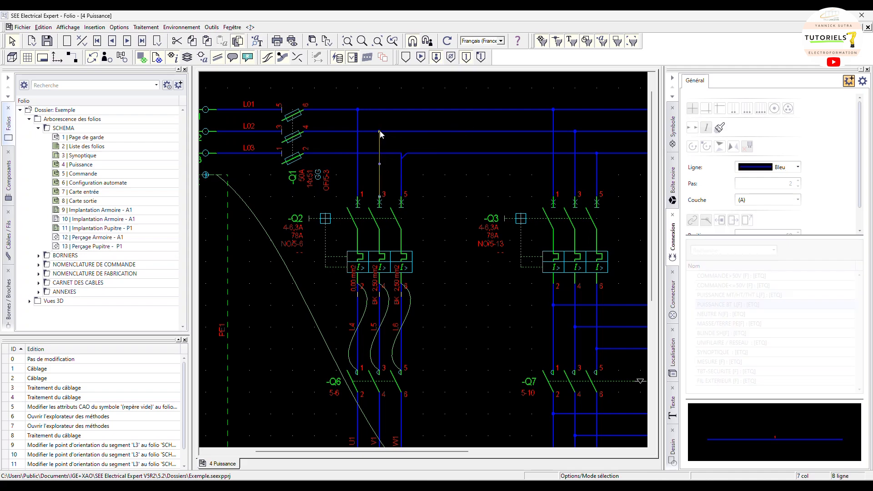
pyautogui.rightClick(380, 133)
pyautogui.click(405, 149)
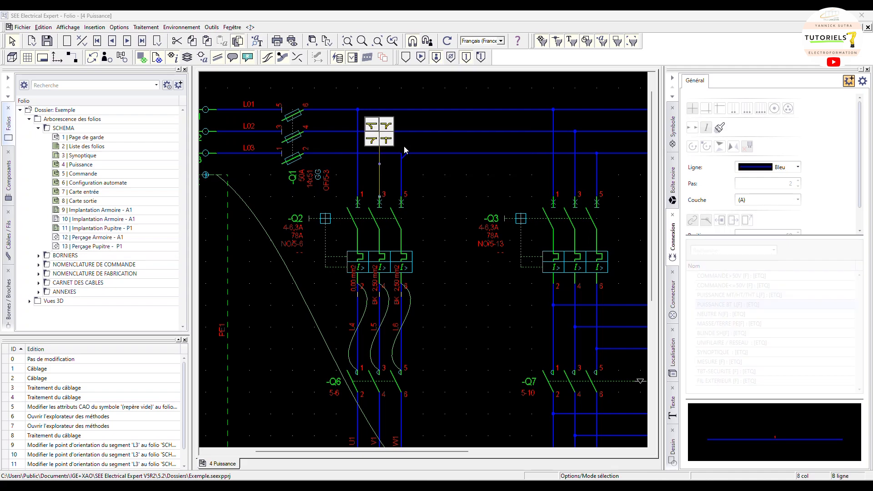
pyautogui.click(384, 127)
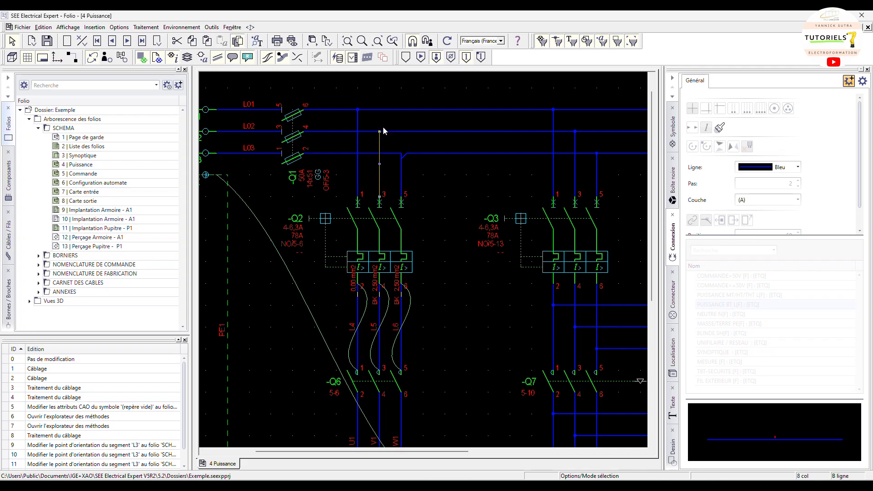
# Change the wiring direction of the L1 junction above -Q2's terminal 1 to the upper-right orientation
pyautogui.rightClick(357, 111)
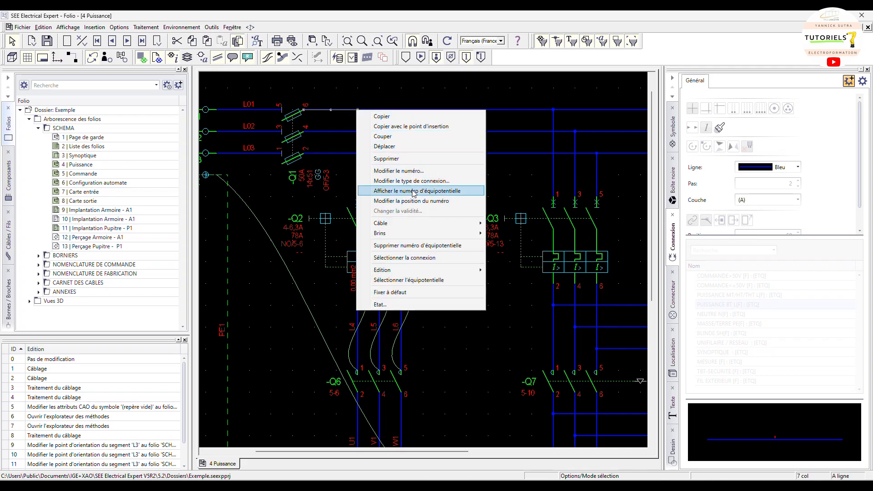
pyautogui.click(374, 103)
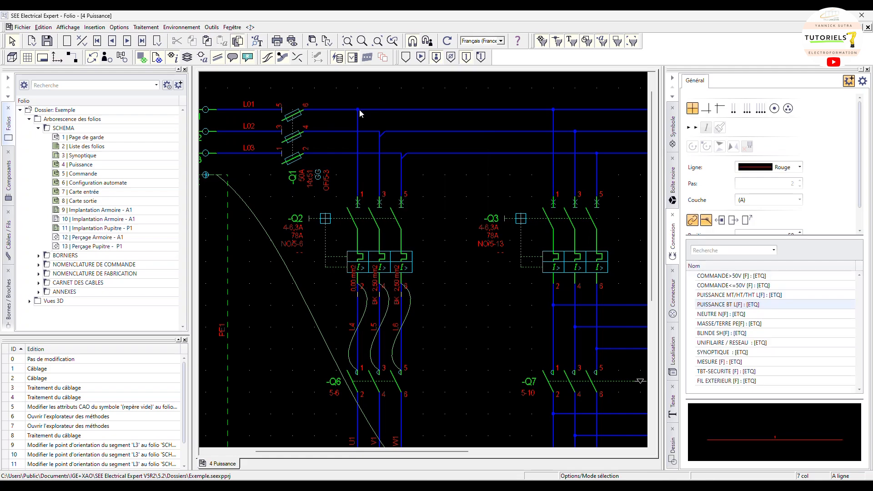
pyautogui.click(358, 112)
pyautogui.rightClick(358, 111)
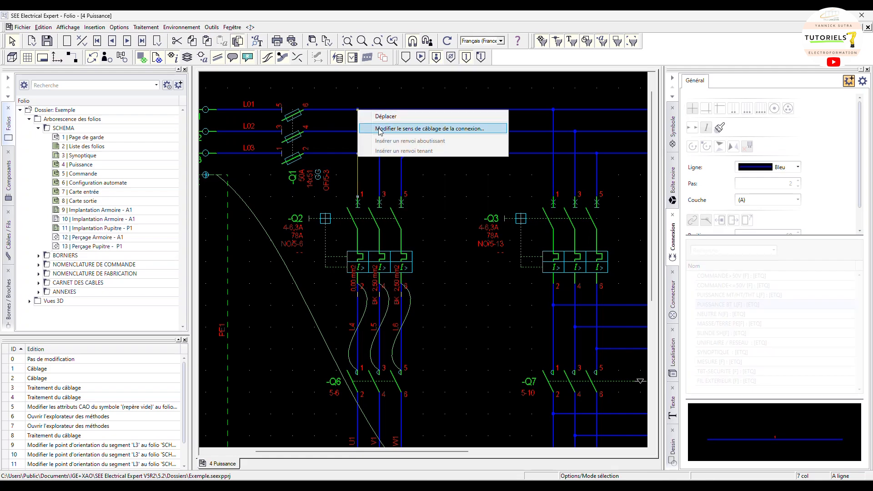
pyautogui.click(379, 129)
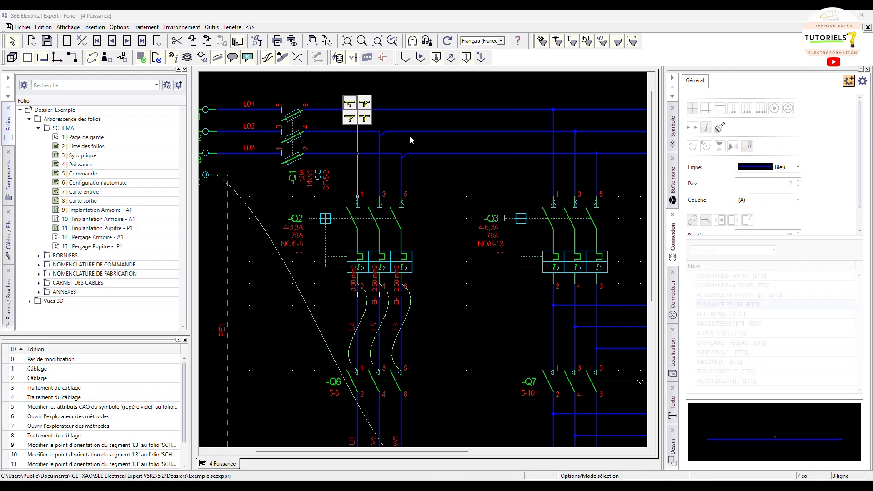
pyautogui.click(396, 100)
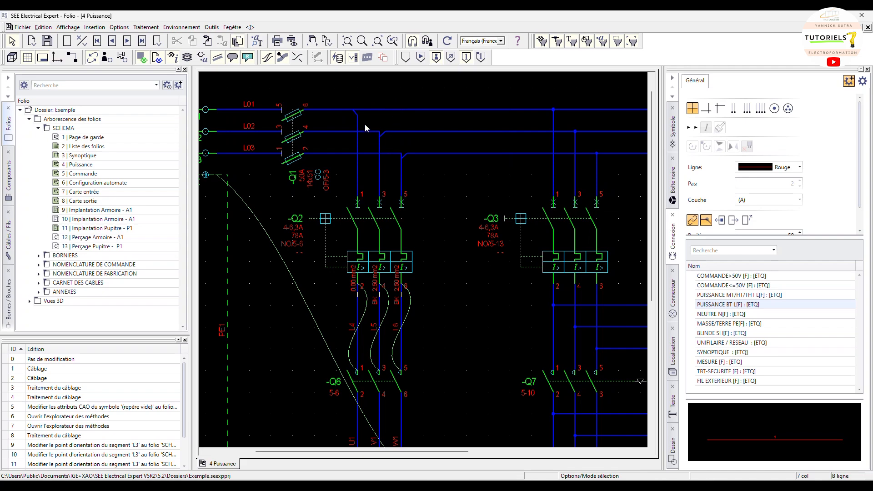
pyautogui.click(357, 113)
pyautogui.rightClick(359, 111)
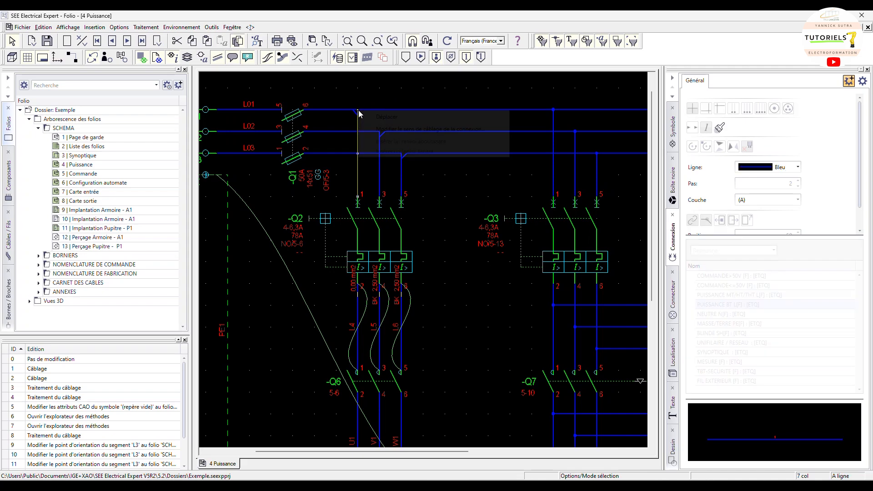
pyautogui.click(382, 119)
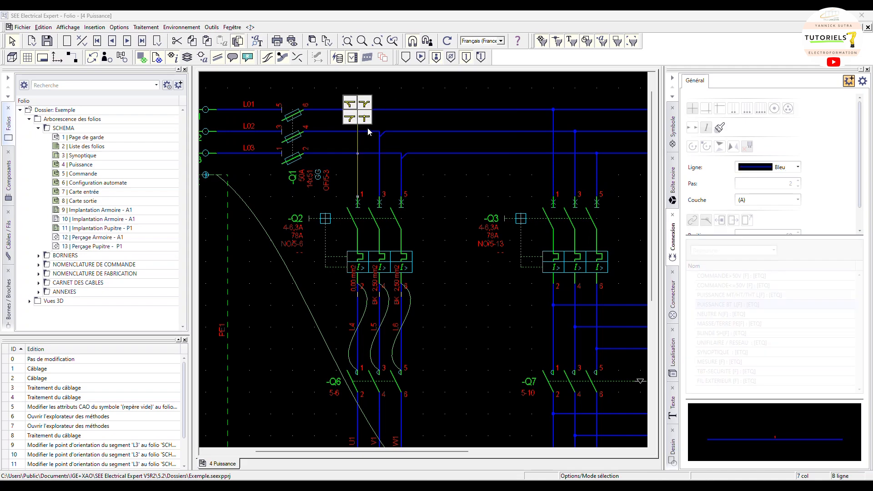
pyautogui.click(364, 105)
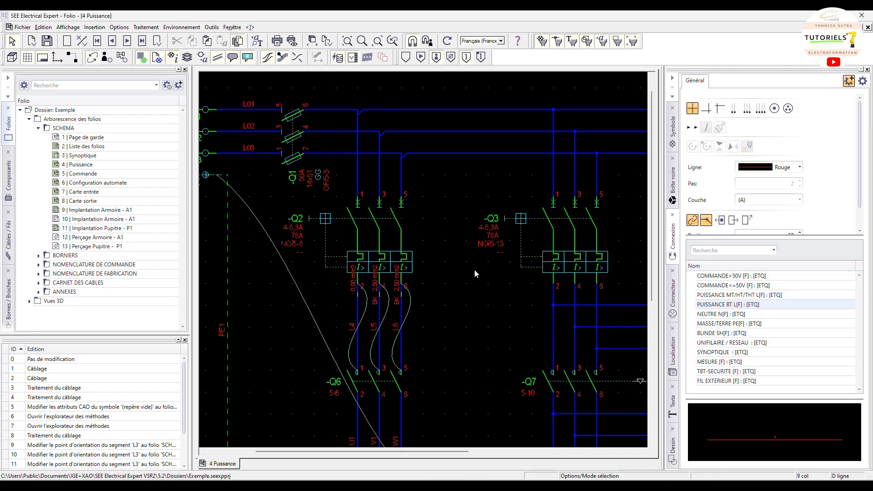
# Set the physical wiring processing to Création ou insertion on the whole folder, all connection types except between different localisations, then close
pyautogui.scroll(-1, 474, 271)
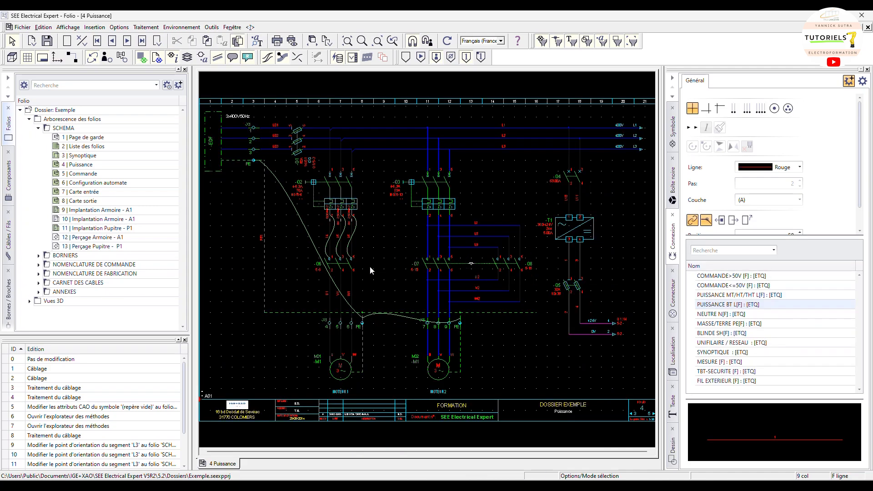
pyautogui.scroll(1, 328, 122)
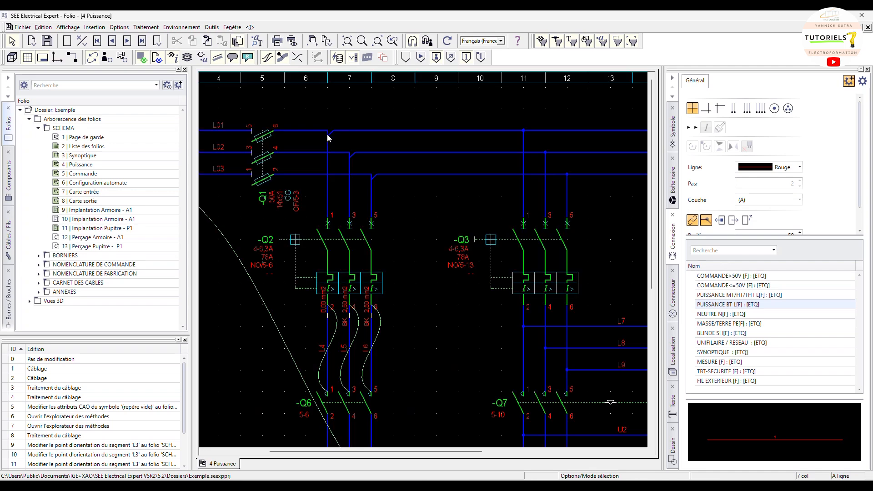
pyautogui.scroll(-1, 465, 336)
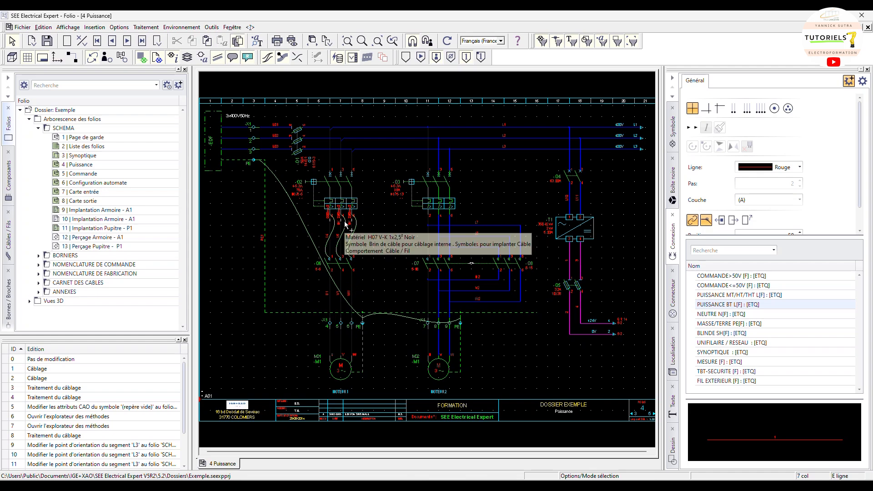
pyautogui.scroll(1, 344, 227)
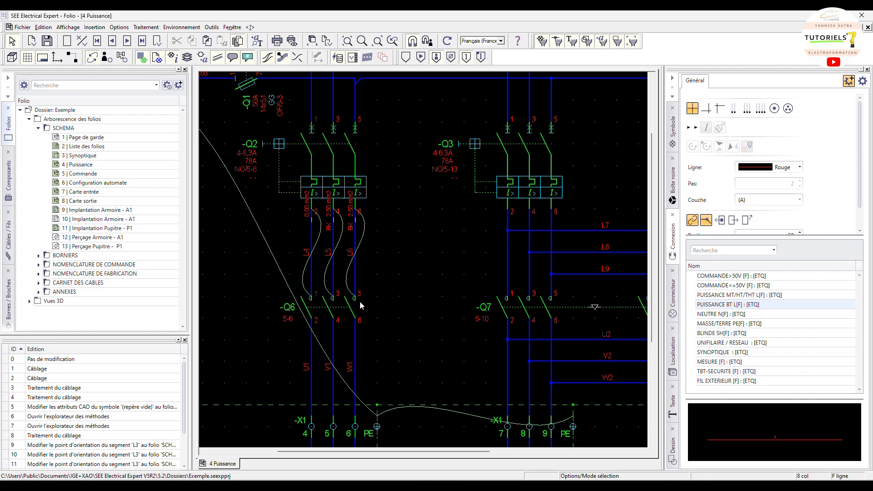
pyautogui.click(145, 28)
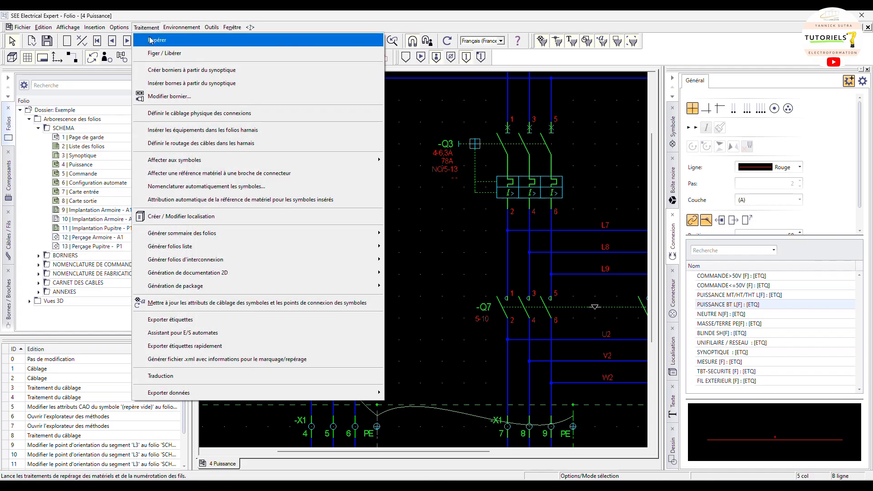
pyautogui.click(184, 117)
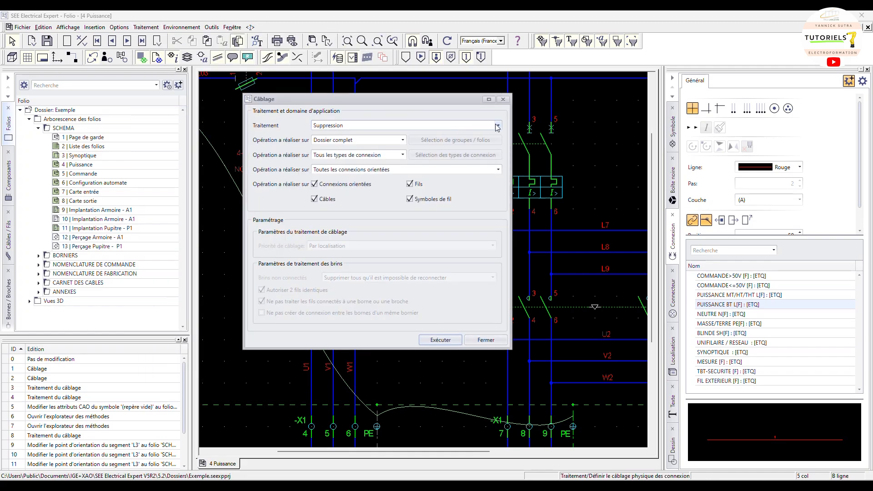
pyautogui.click(339, 128)
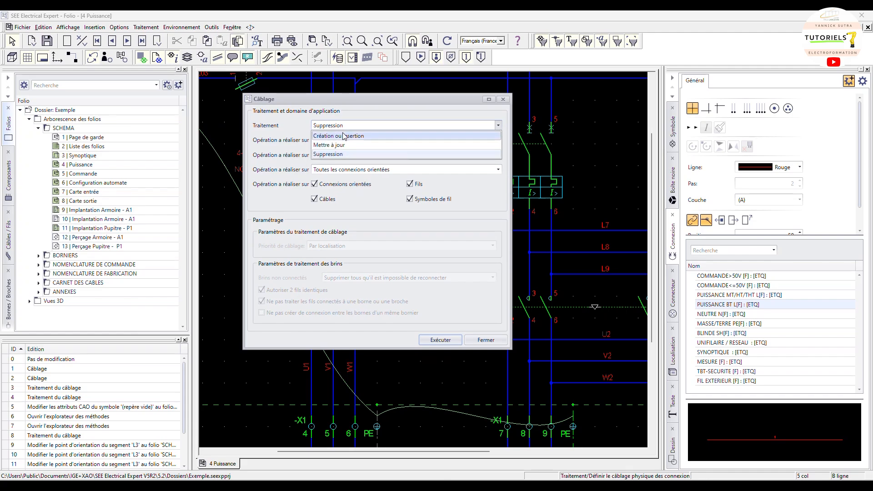
pyautogui.click(343, 136)
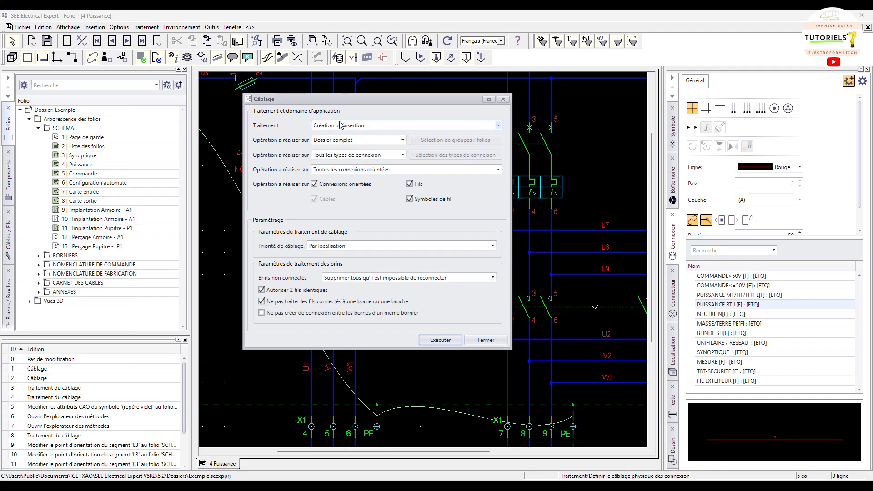
pyautogui.click(357, 140)
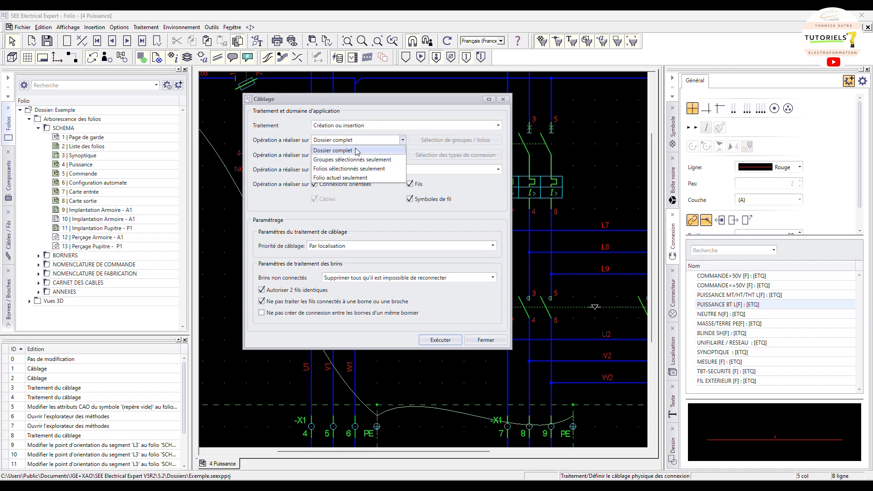
pyautogui.click(359, 150)
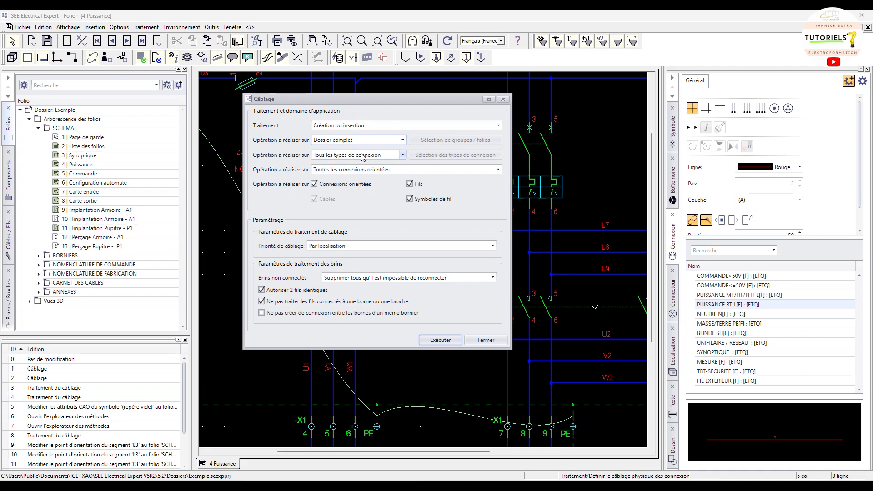
pyautogui.click(362, 156)
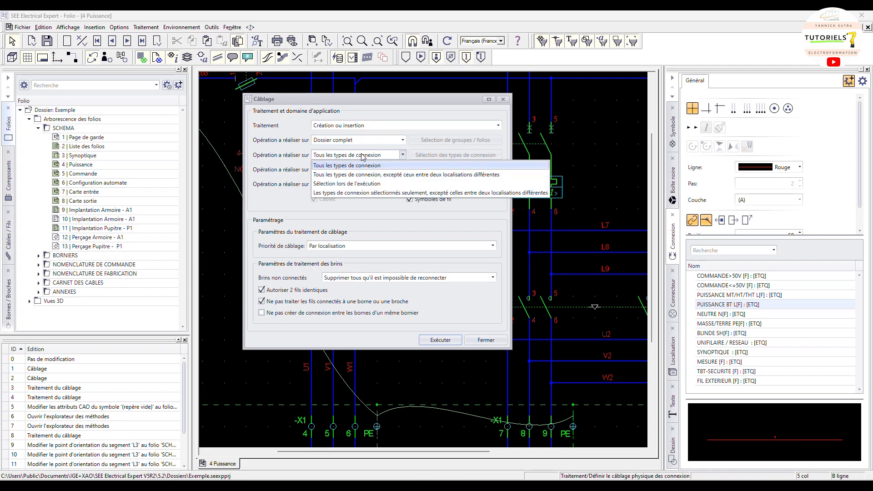
pyautogui.click(387, 178)
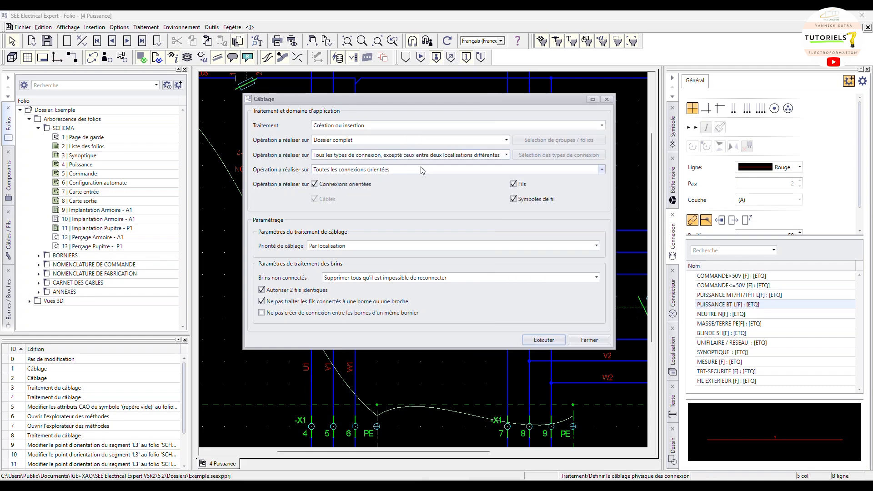
pyautogui.click(589, 340)
# Run physical wiring creation for the whole folder with oriented connections unchecked, then close the processing report
pyautogui.scroll(-3, 415, 333)
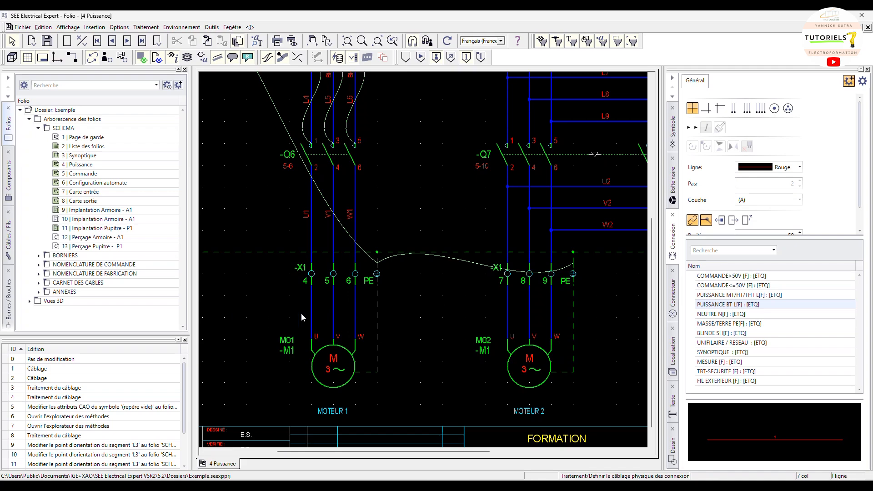
pyautogui.click(180, 31)
pyautogui.click(179, 31)
pyautogui.click(152, 30)
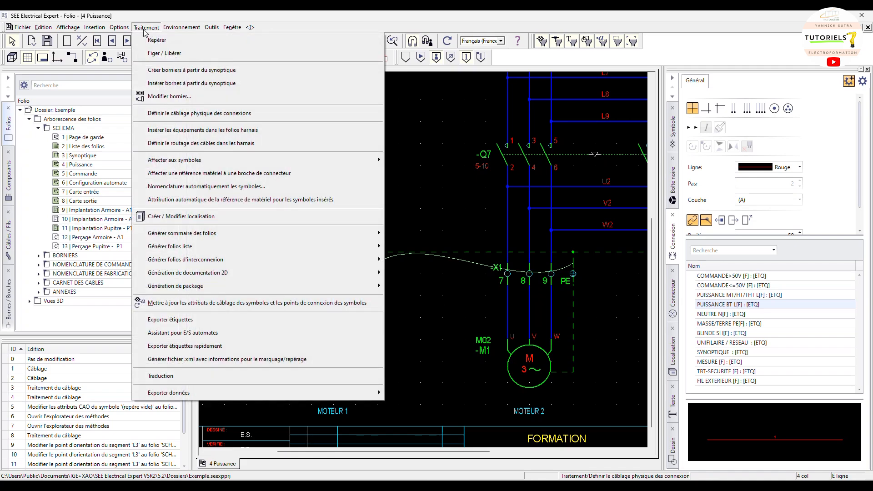
pyautogui.click(195, 117)
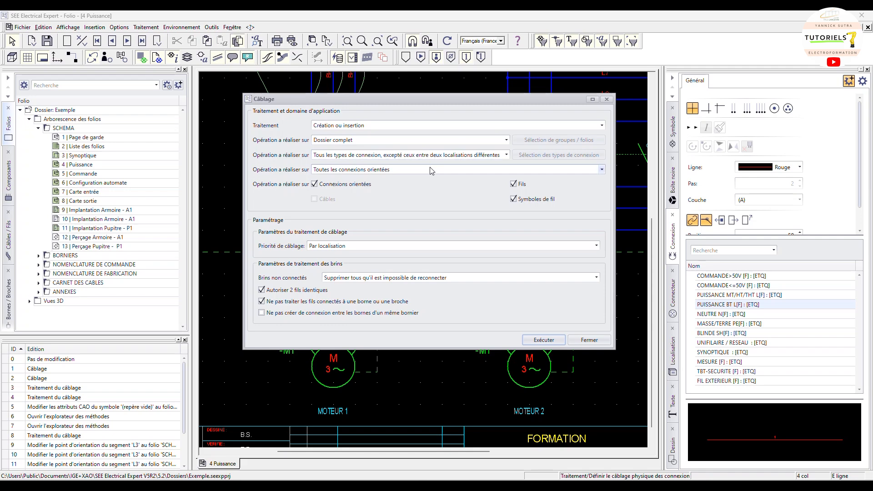
pyautogui.click(343, 185)
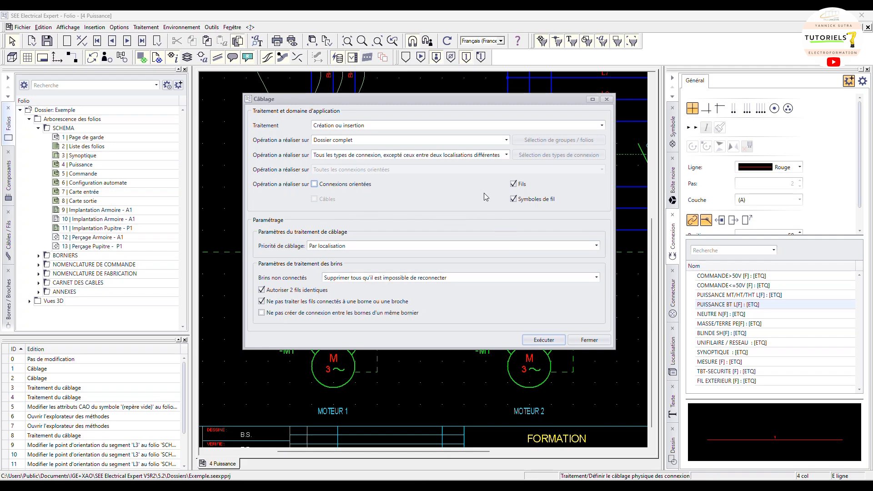
pyautogui.click(542, 342)
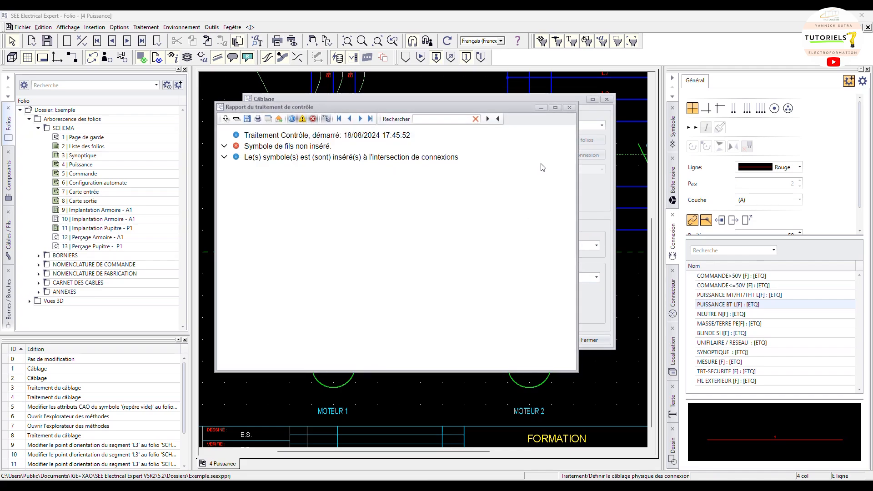
pyautogui.click(569, 108)
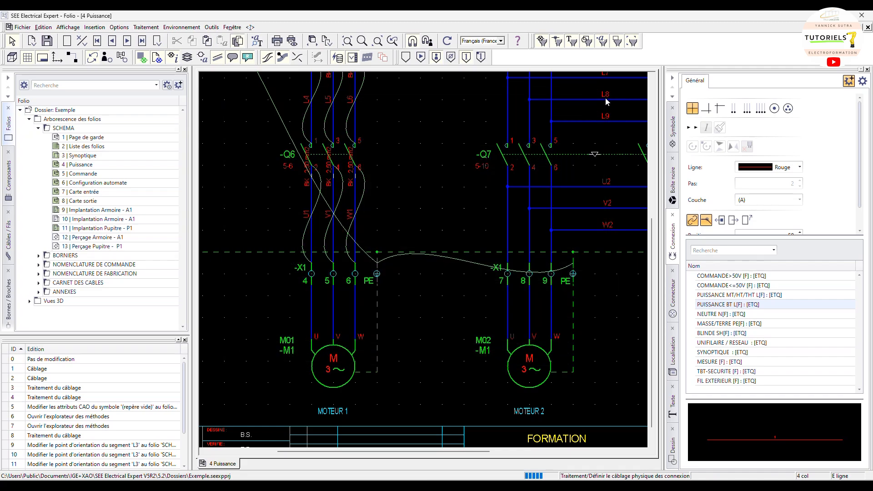
# Examine the generated wires and their labels across the Puissance folio
pyautogui.click(606, 99)
pyautogui.scroll(3, 397, 170)
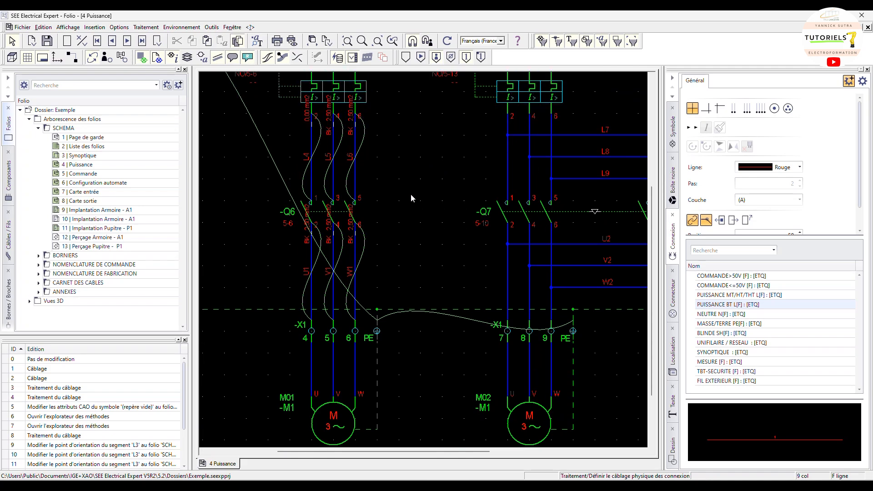
pyautogui.moveTo(410, 200); pyautogui.dragTo(440, 136, button='middle')
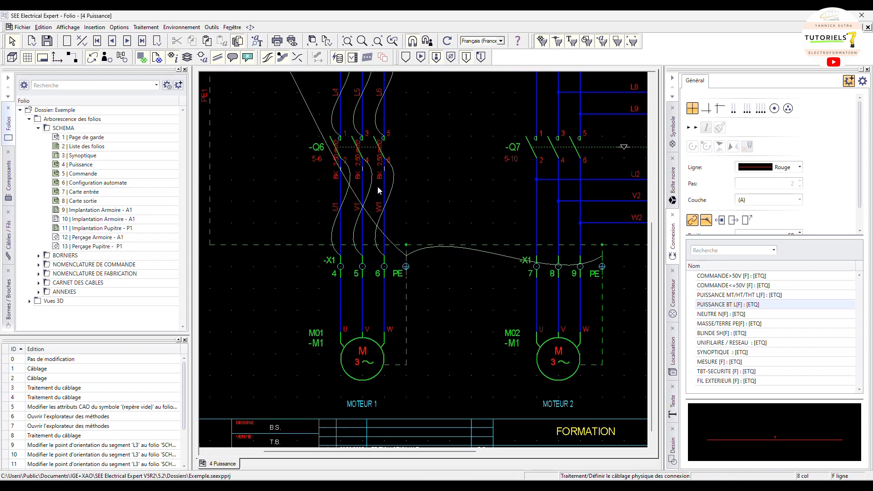
pyautogui.scroll(1, 379, 187)
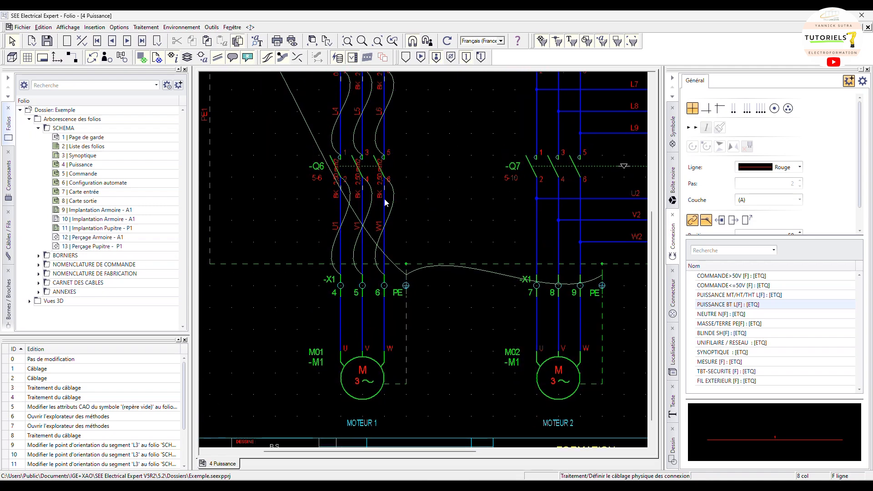
pyautogui.scroll(2, 388, 199)
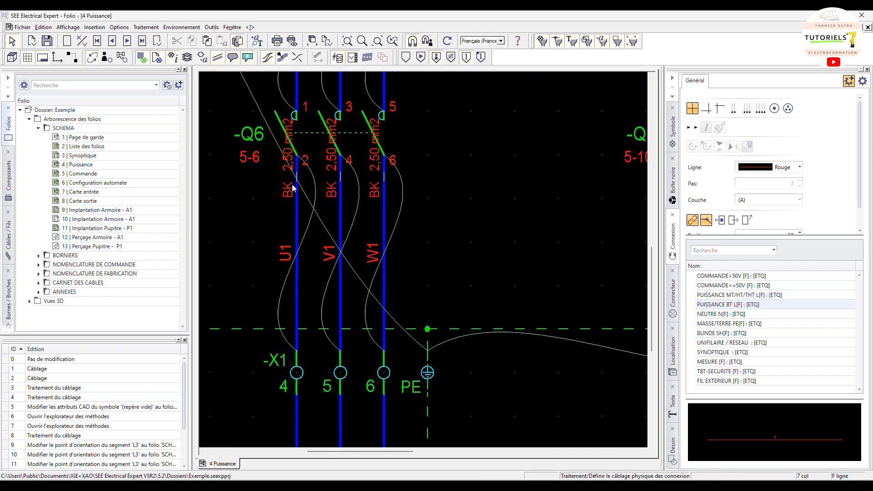
pyautogui.scroll(-1, 306, 198)
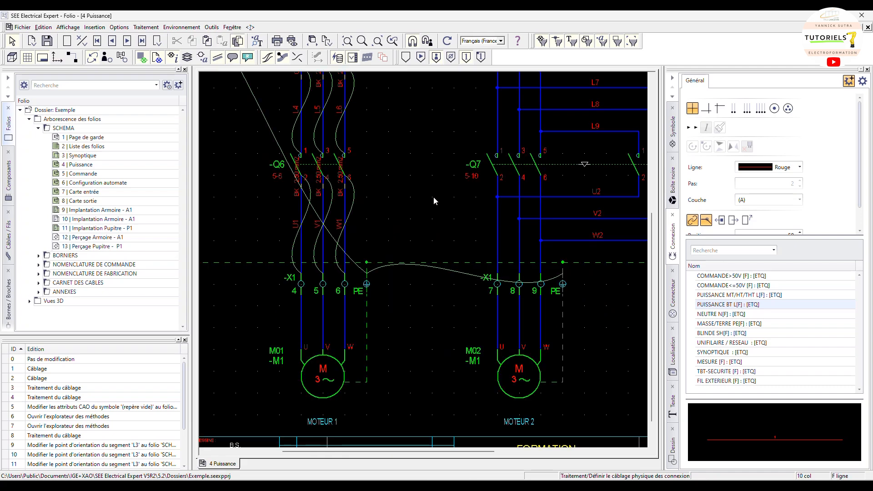
pyautogui.moveTo(326, 232); pyautogui.dragTo(320, 258, button='middle')
pyautogui.scroll(-2, 422, 228)
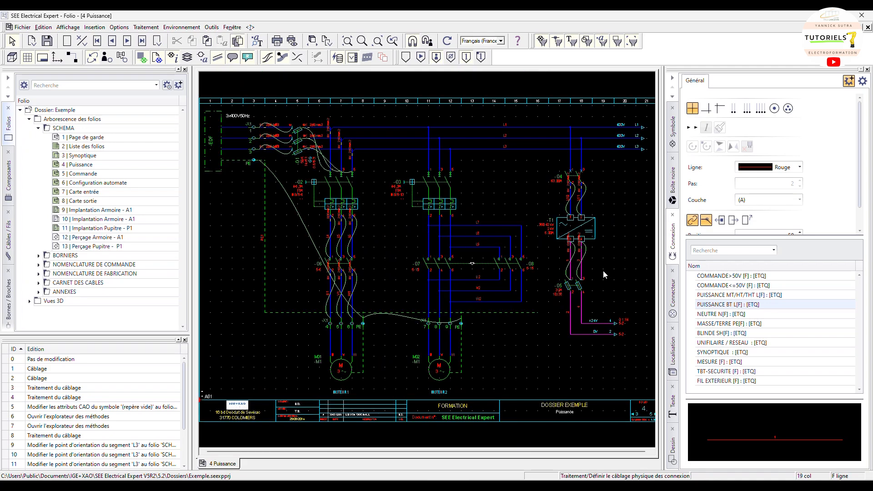
pyautogui.scroll(2, 596, 259)
pyautogui.scroll(1, 574, 245)
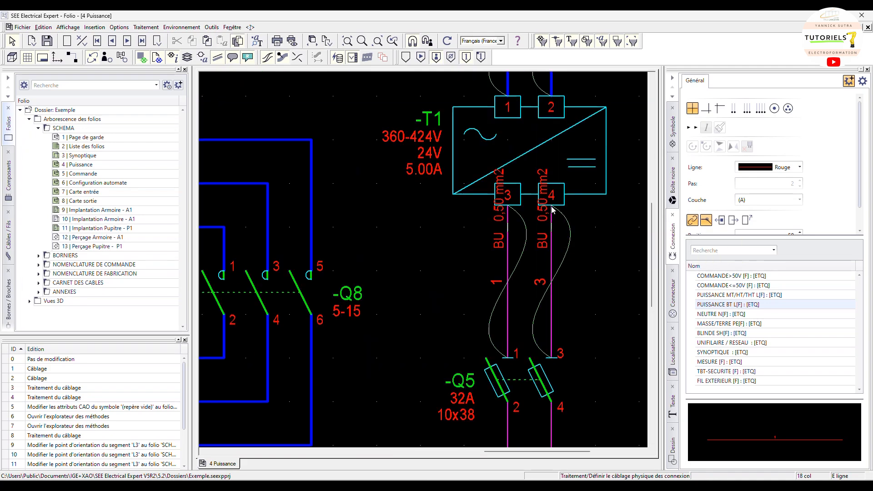
pyautogui.scroll(-5, 559, 258)
pyautogui.keyDown('ctrl'); pyautogui.scroll(-1, 558, 260); pyautogui.keyUp('ctrl')
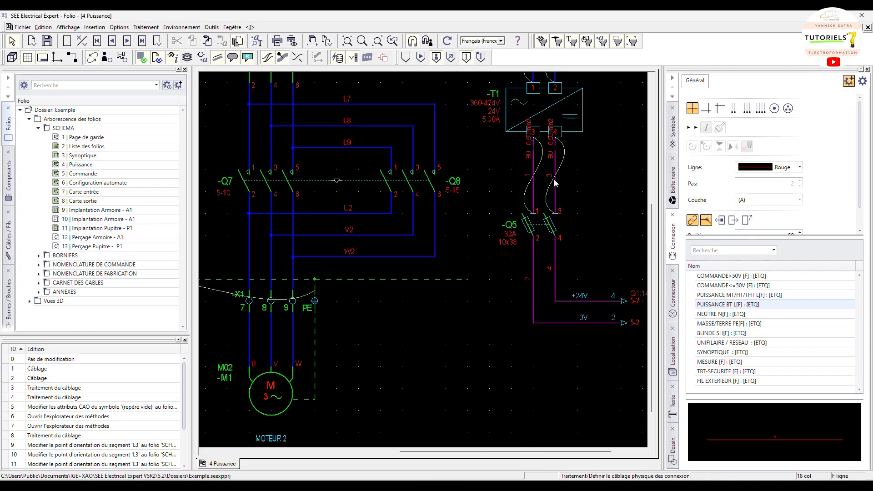
pyautogui.scroll(3, 552, 178)
pyautogui.scroll(6, 552, 178)
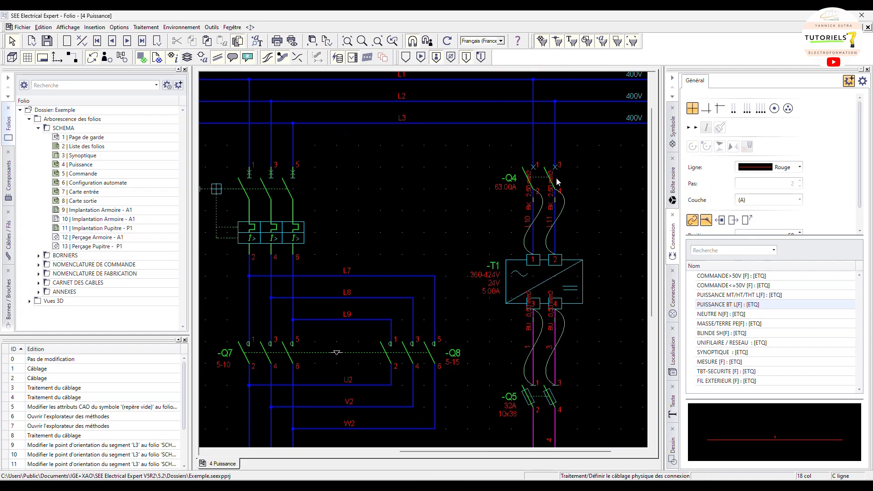
pyautogui.keyDown('ctrl'); pyautogui.scroll(1, 543, 209); pyautogui.keyUp('ctrl')
pyautogui.keyDown('ctrl'); pyautogui.scroll(-1, 541, 202); pyautogui.keyUp('ctrl')
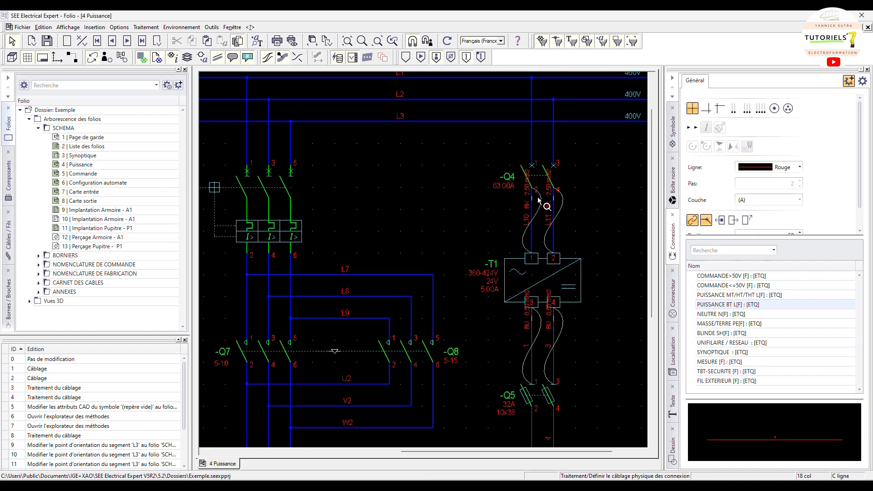
pyautogui.keyDown('ctrl'); pyautogui.scroll(-3, 386, 186); pyautogui.keyUp('ctrl')
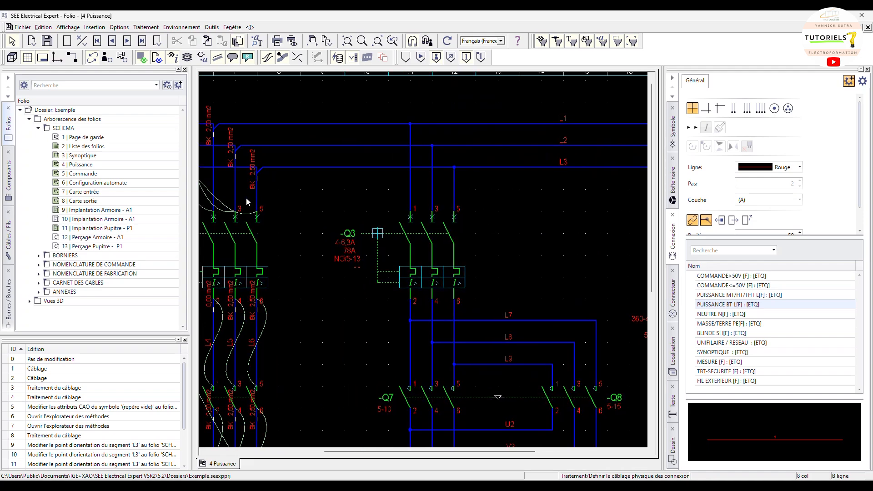
pyautogui.keyDown('ctrl'); pyautogui.scroll(1, 321, 154); pyautogui.keyUp('ctrl')
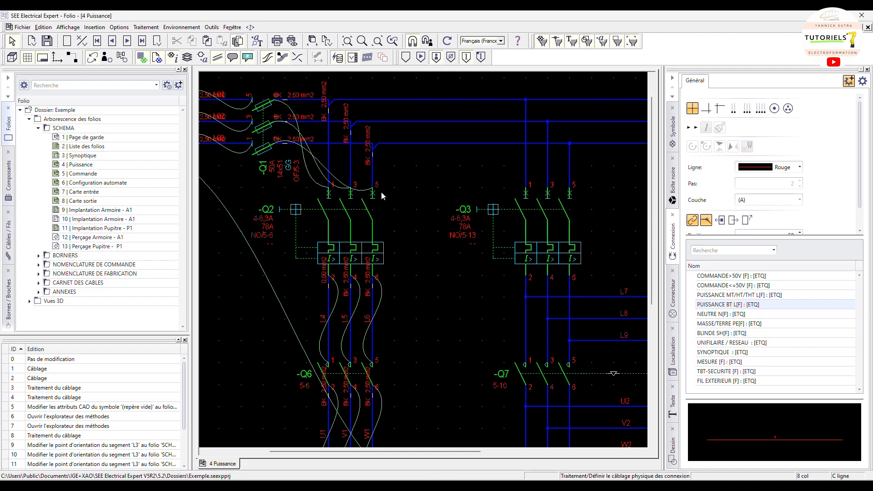
# Open the physical wiring definition and turn off processing of wires and wire symbols
pyautogui.click(183, 28)
pyautogui.click(182, 28)
pyautogui.click(146, 28)
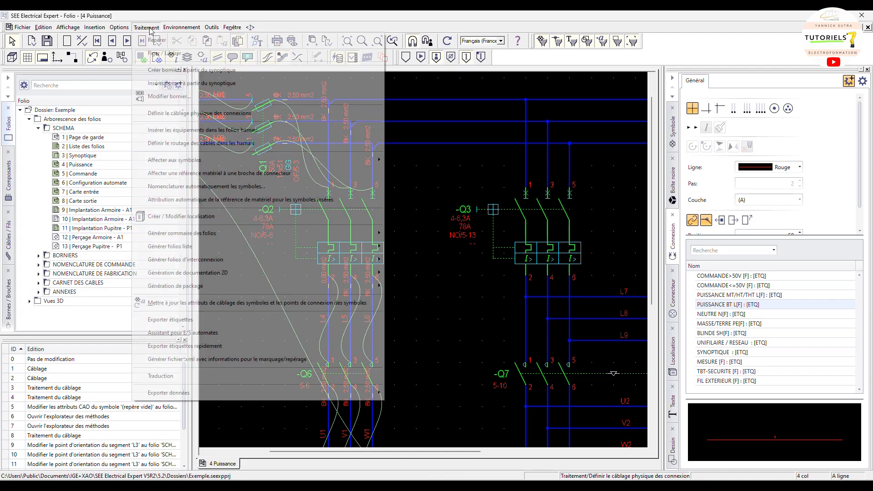
pyautogui.click(195, 117)
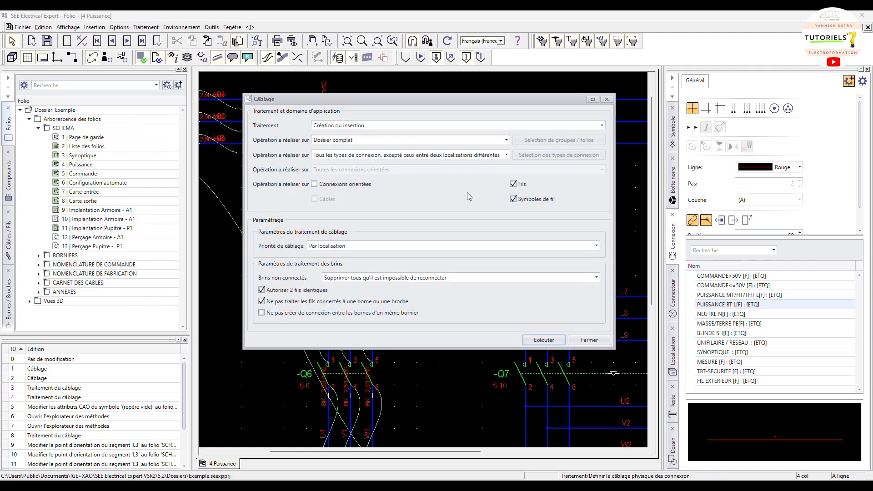
pyautogui.click(513, 184)
pyautogui.click(514, 199)
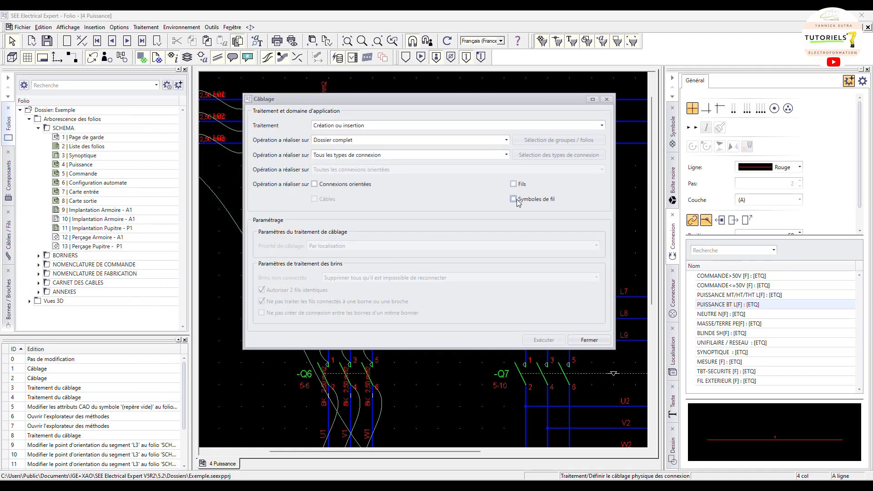
# Run wiring creation on the whole folder for oriented connections limited to Pastilles libres (non-imposées), then close the dialog
pyautogui.click(366, 185)
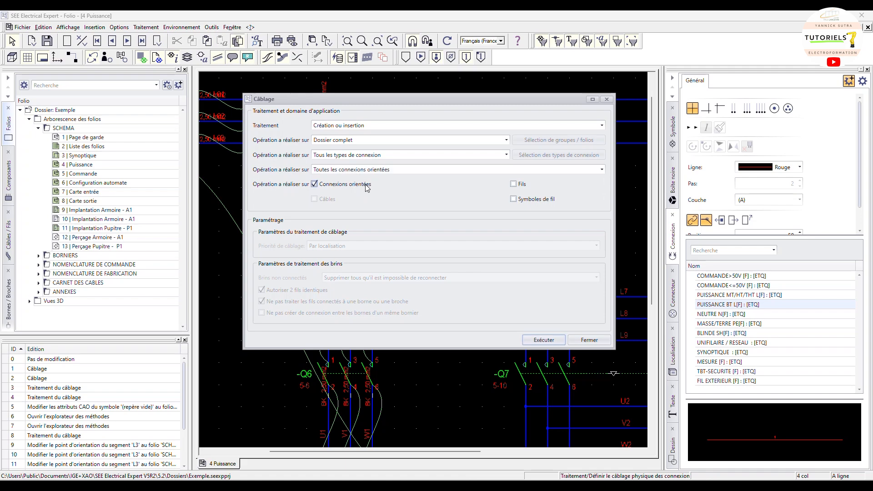
pyautogui.click(368, 156)
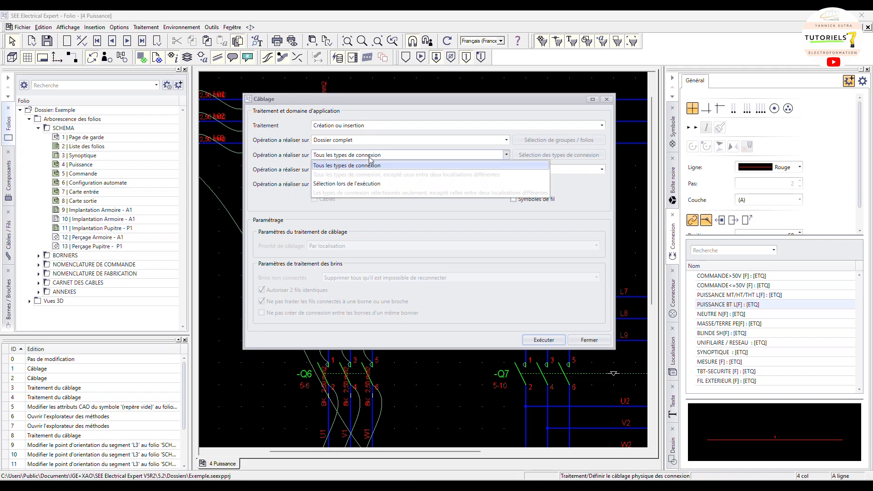
pyautogui.click(370, 158)
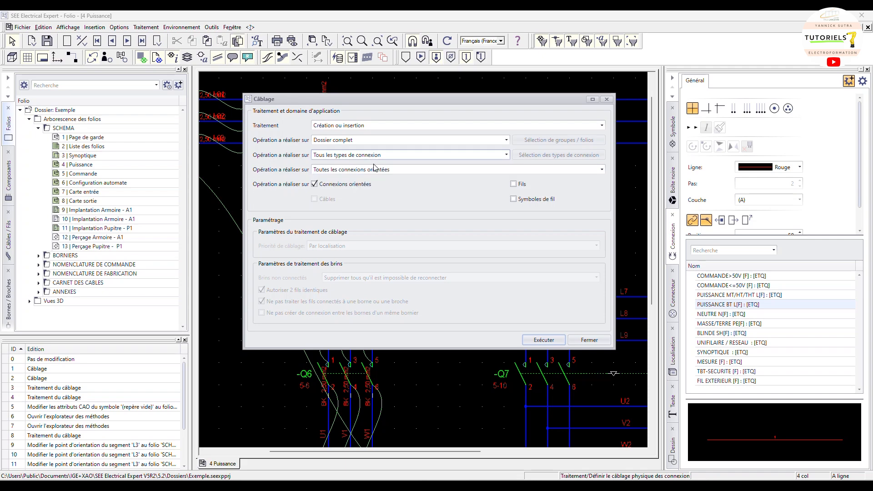
pyautogui.click(376, 157)
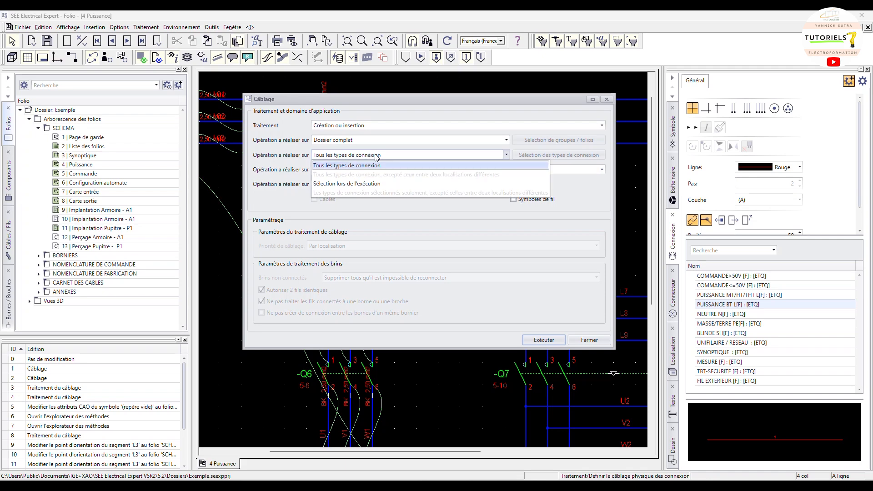
pyautogui.click(377, 157)
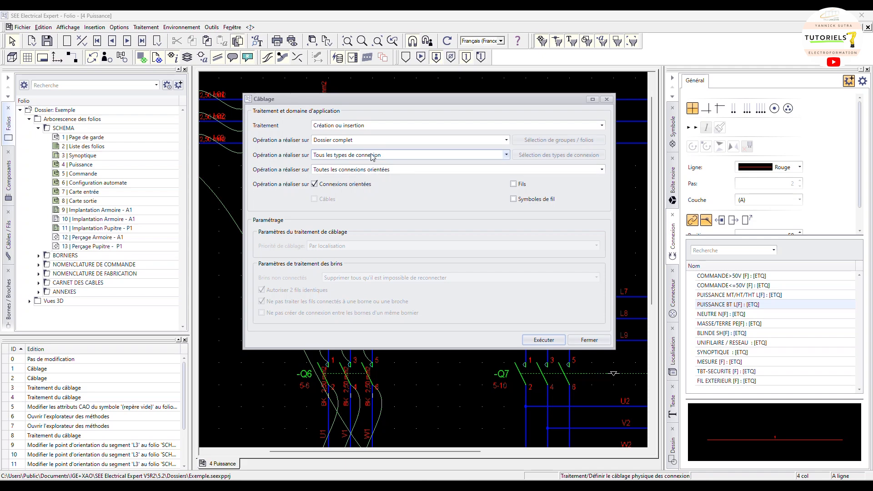
pyautogui.click(372, 171)
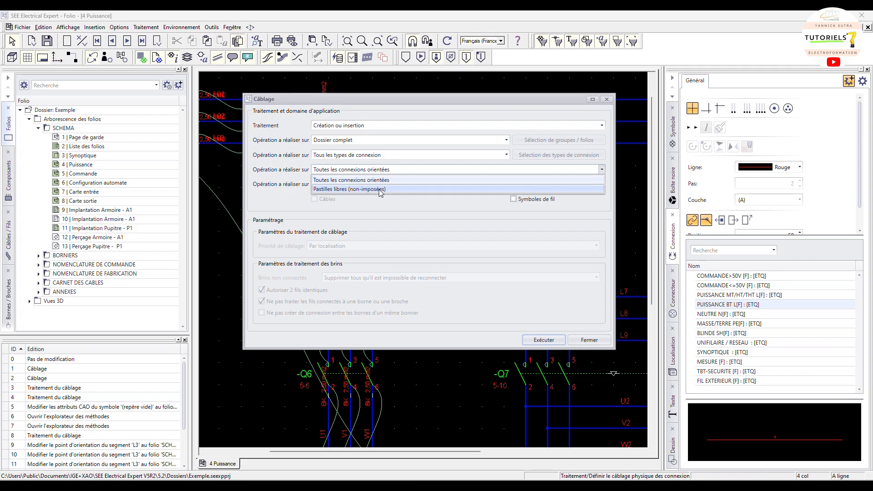
pyautogui.click(380, 189)
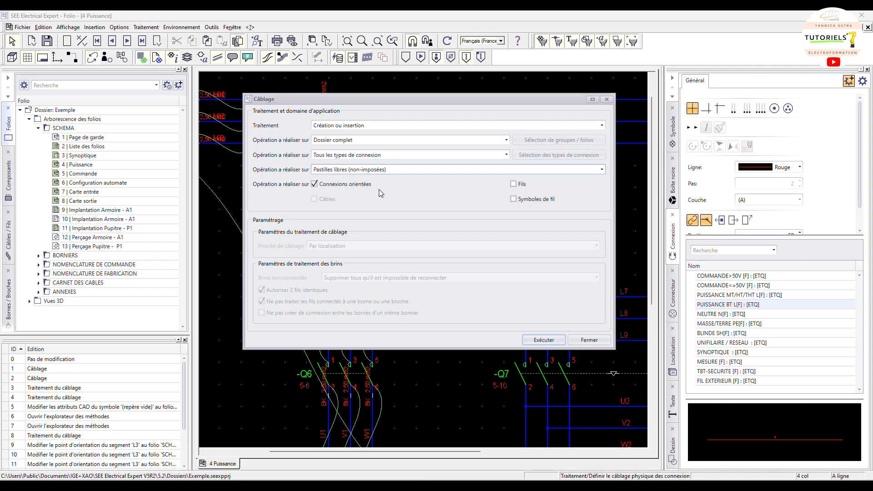
pyautogui.click(540, 342)
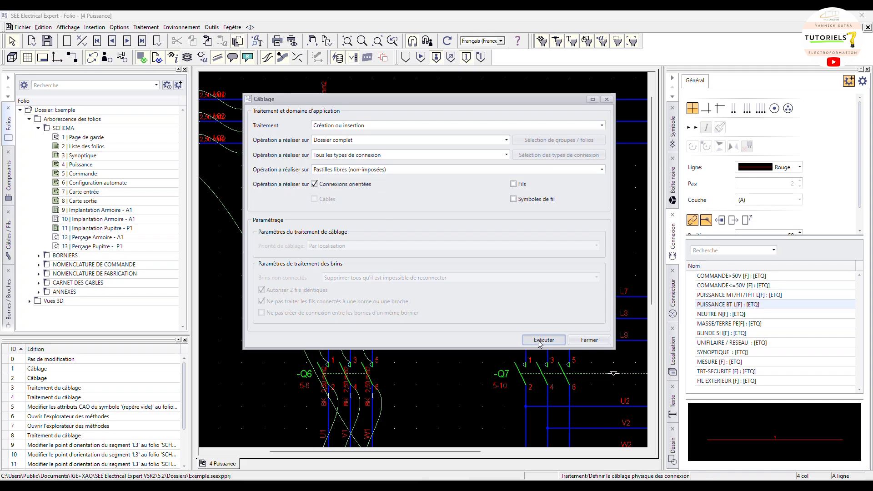
pyautogui.click(608, 100)
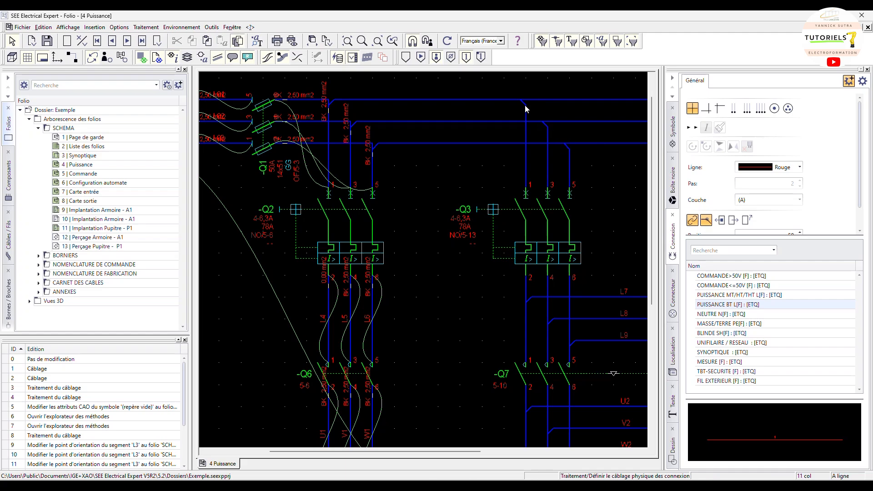
# Examine the junction points generated on the Puissance folio
pyautogui.moveTo(565, 285); pyautogui.dragTo(458, 216, button='middle')
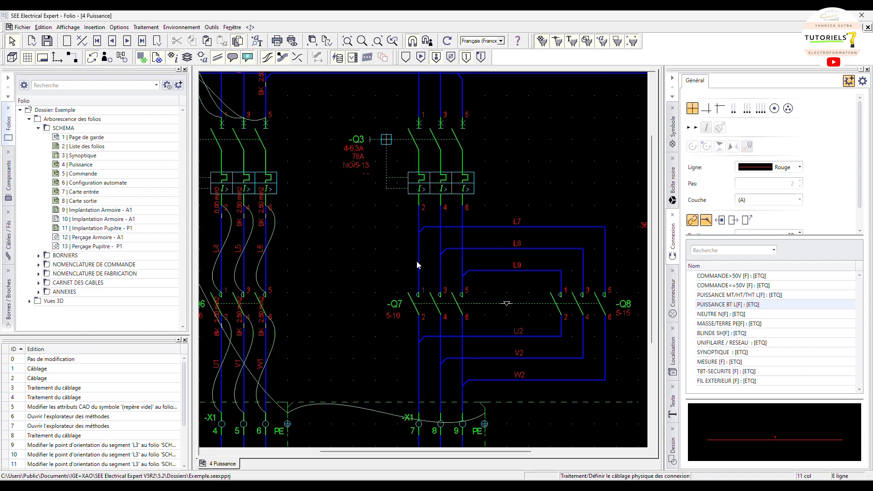
pyautogui.moveTo(417, 264)
pyautogui.scroll(-3, 528, 173)
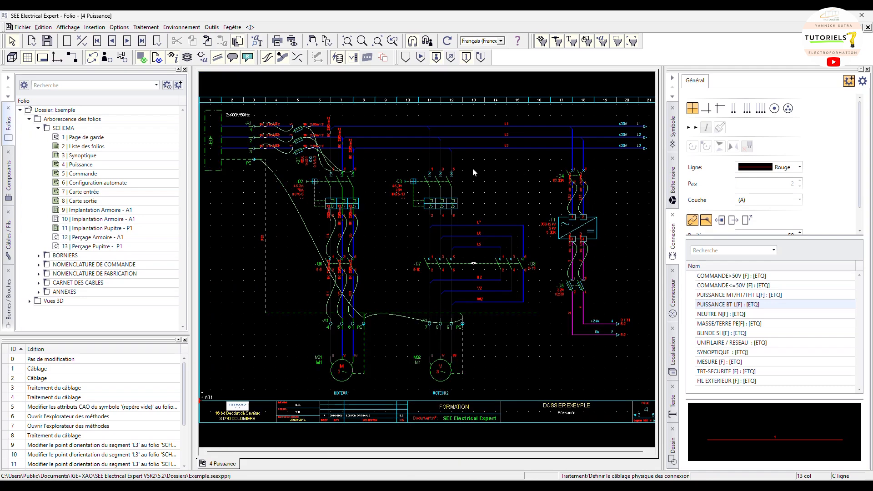
pyautogui.scroll(3, 371, 149)
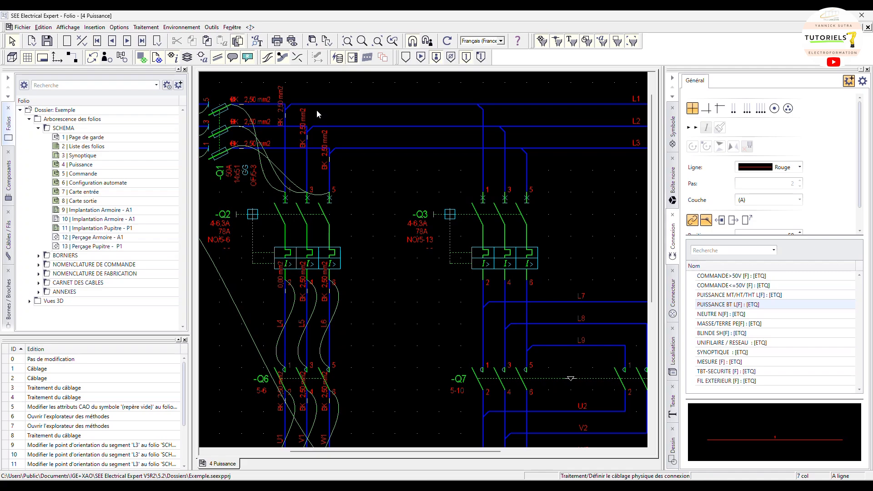
pyautogui.scroll(-3, 407, 197)
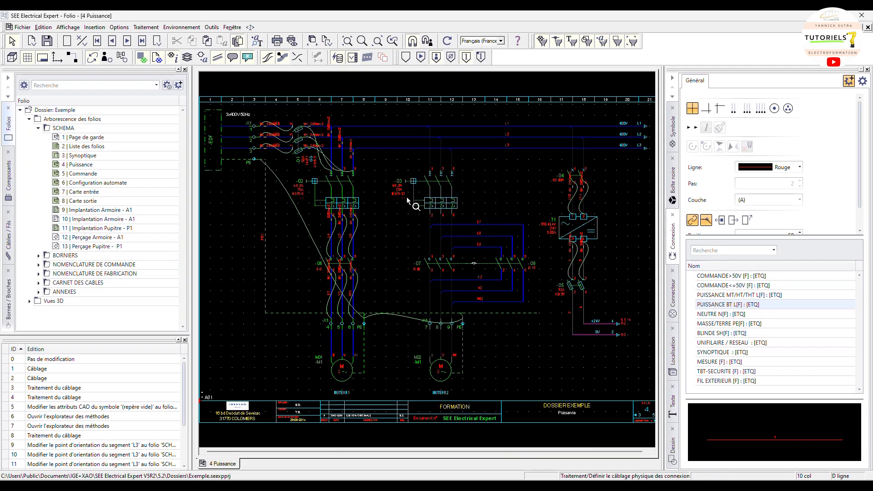
# Open the junction point methods and rename the current folder's Défaut method to ELECTROFORMATION
pyautogui.click(182, 27)
pyautogui.click(188, 57)
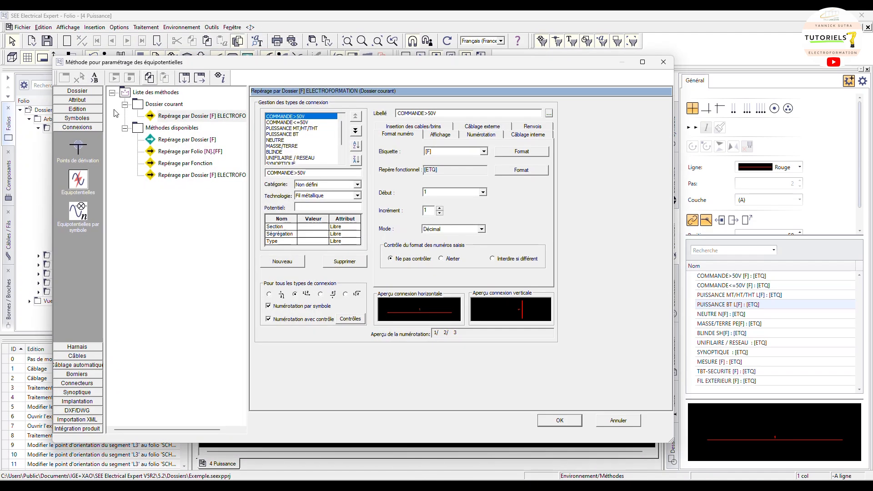
pyautogui.click(83, 150)
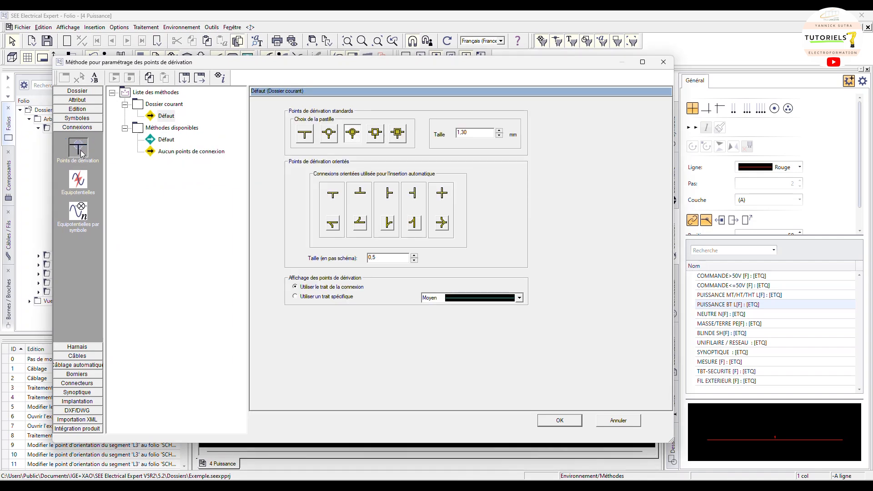
pyautogui.rightClick(169, 119)
pyautogui.click(188, 136)
pyautogui.write('ELECTROFORMAT')
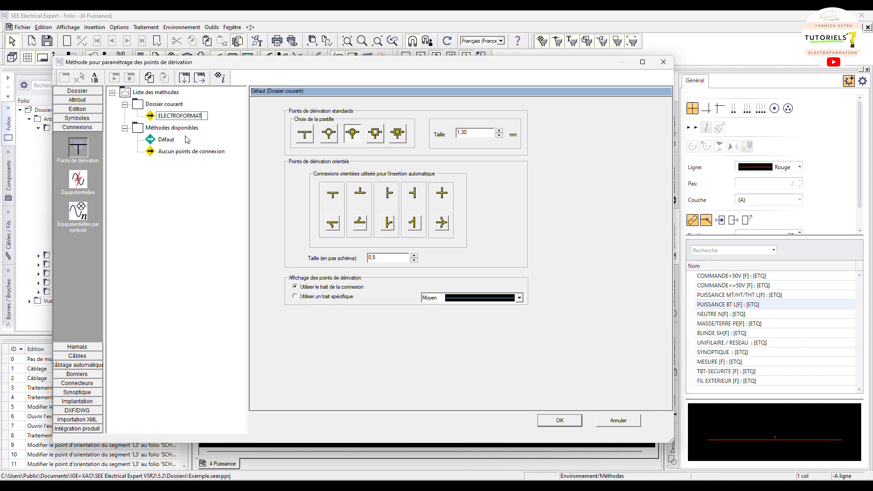
pyautogui.write('ION')
pyautogui.press('Return')
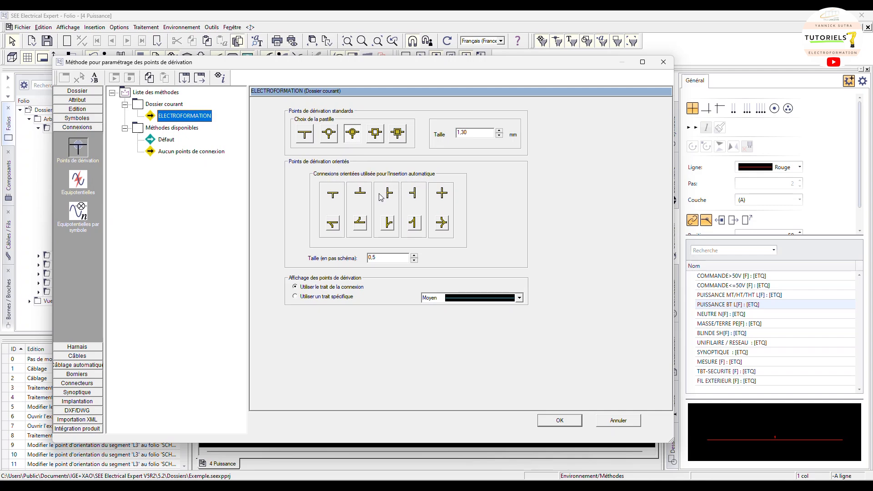
# Choose alternative symbols for two of the oriented junction points used for automatic insertion
pyautogui.click(333, 224)
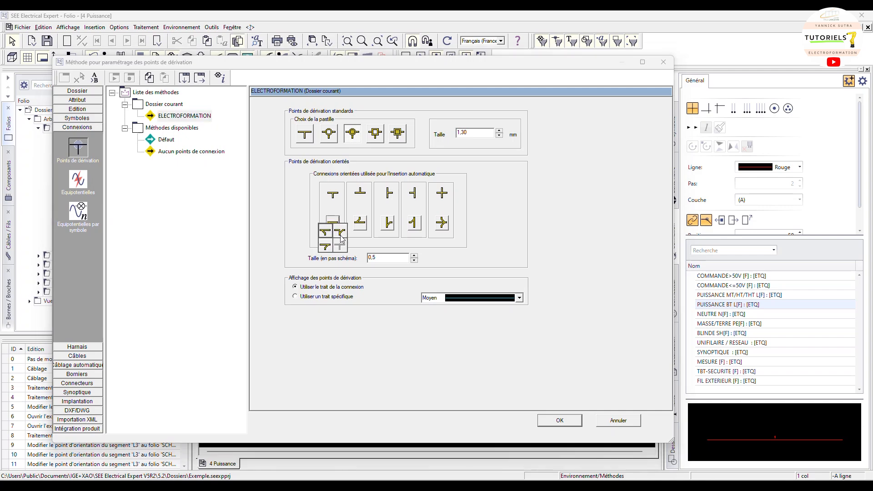
pyautogui.click(341, 234)
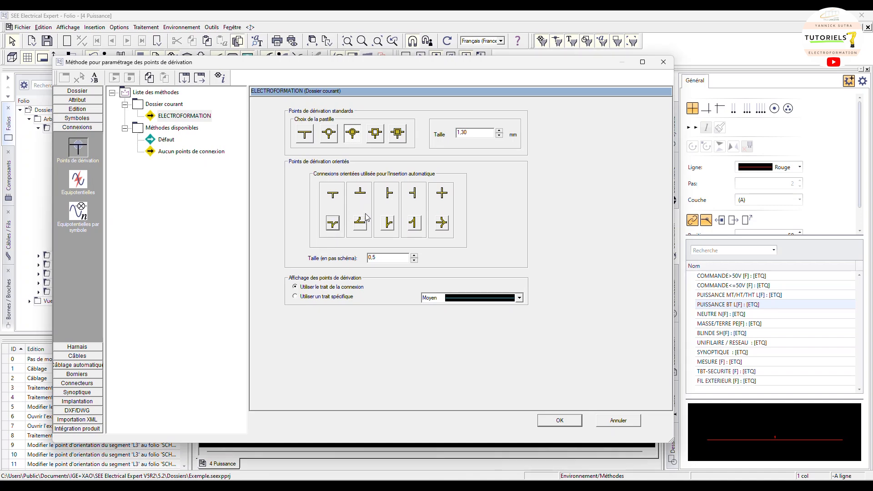
pyautogui.click(421, 227)
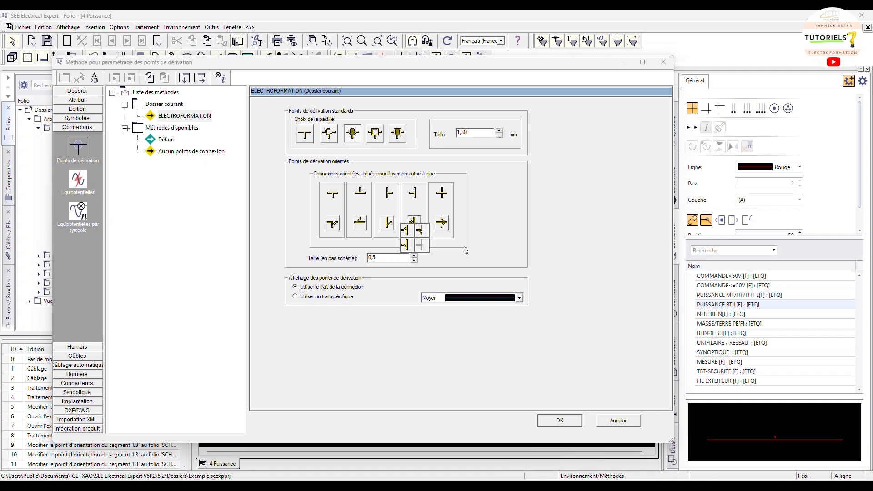
pyautogui.click(445, 242)
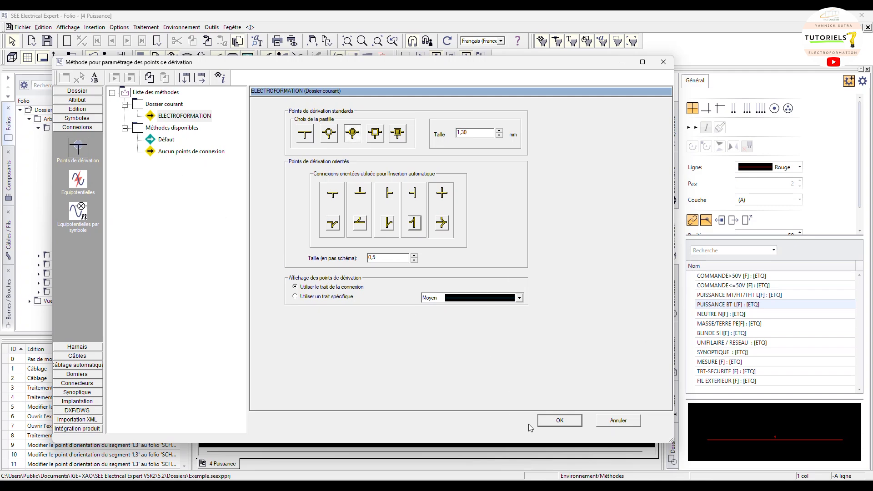
# Copy the ELECTROFORMATION method into the available methods, validate, and update the environment methods
pyautogui.rightClick(171, 114)
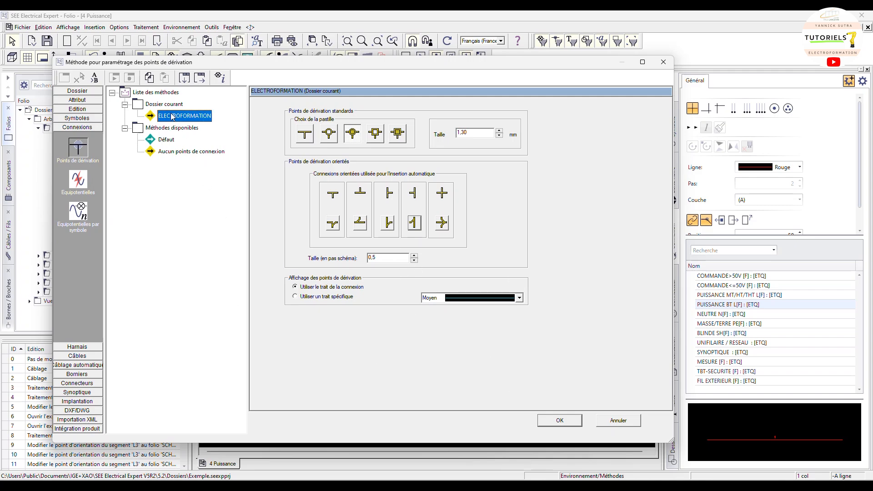
pyautogui.click(187, 119)
pyautogui.rightClick(172, 132)
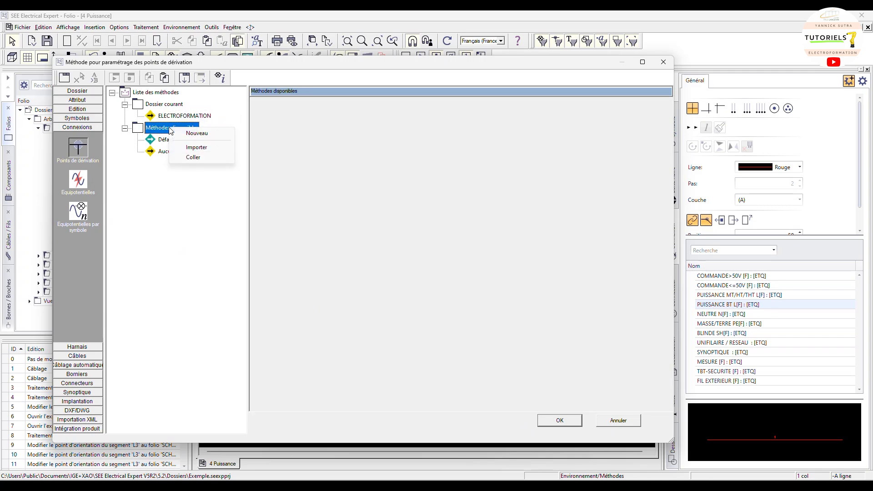
pyautogui.click(196, 155)
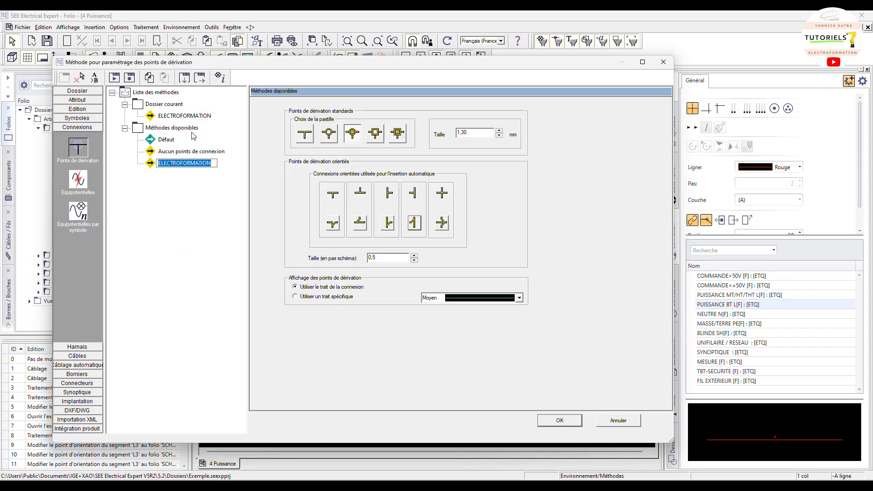
pyautogui.press('Return')
pyautogui.click(560, 420)
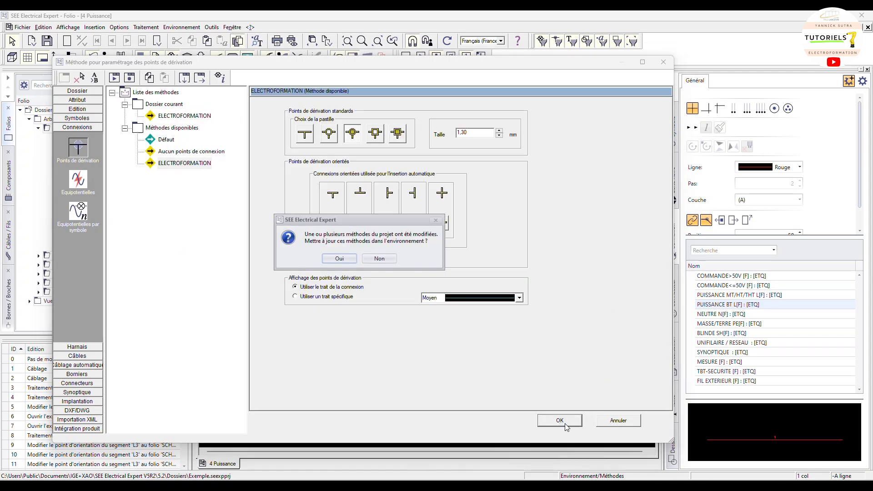
pyautogui.click(336, 262)
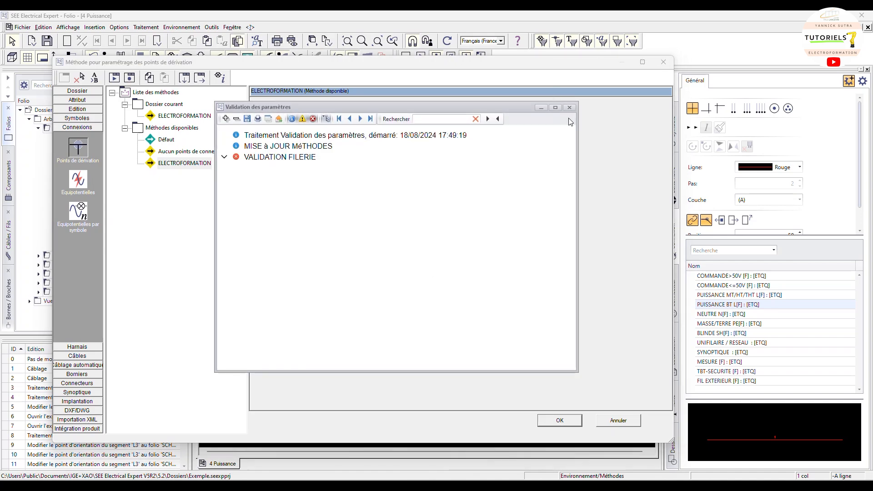
pyautogui.click(570, 108)
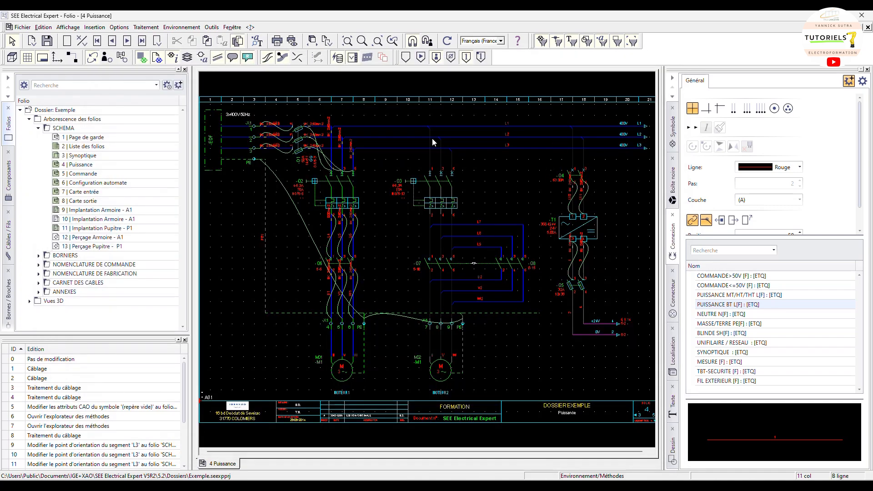
# Delete the folder's physical wiring, including oriented connections, wires, wire symbols and cables, for all connection types
pyautogui.scroll(2, 431, 142)
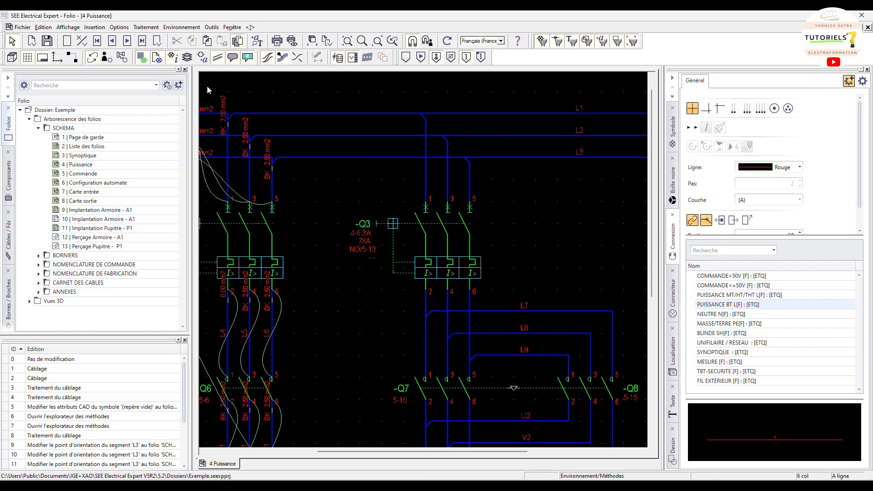
pyautogui.click(145, 28)
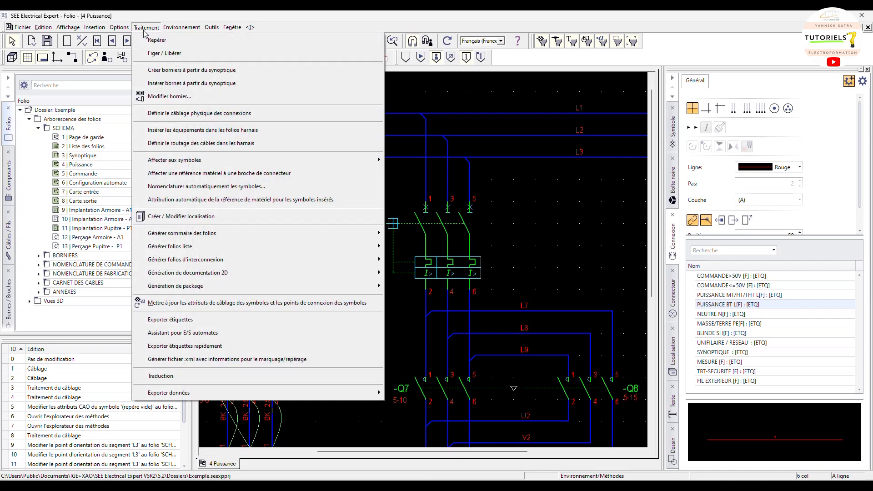
pyautogui.click(173, 115)
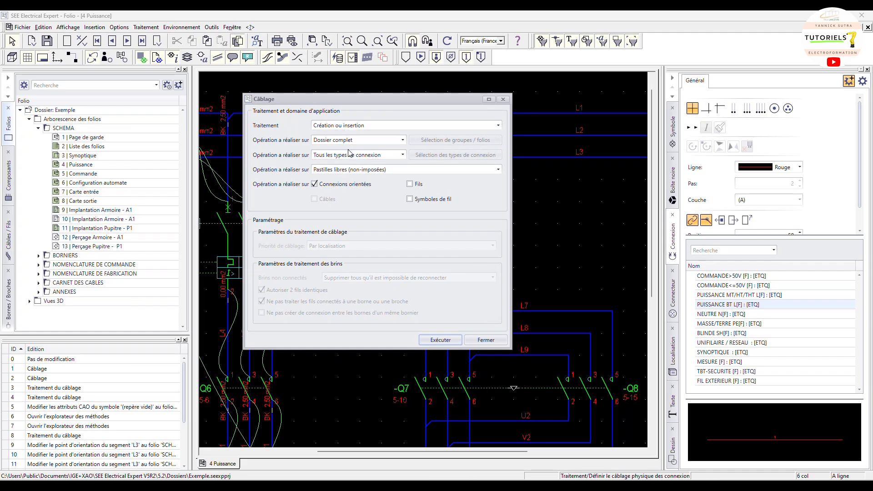
pyautogui.click(348, 127)
pyautogui.click(343, 146)
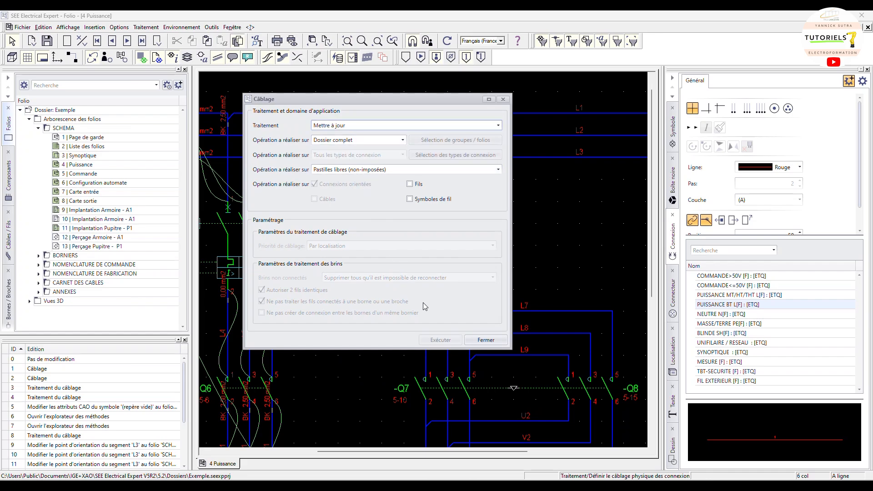
pyautogui.click(334, 170)
pyautogui.click(337, 178)
pyautogui.click(334, 128)
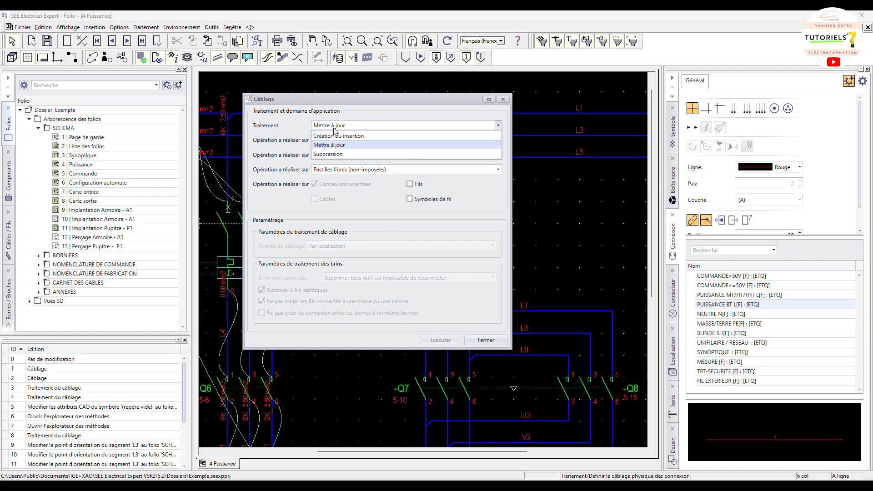
pyautogui.click(339, 154)
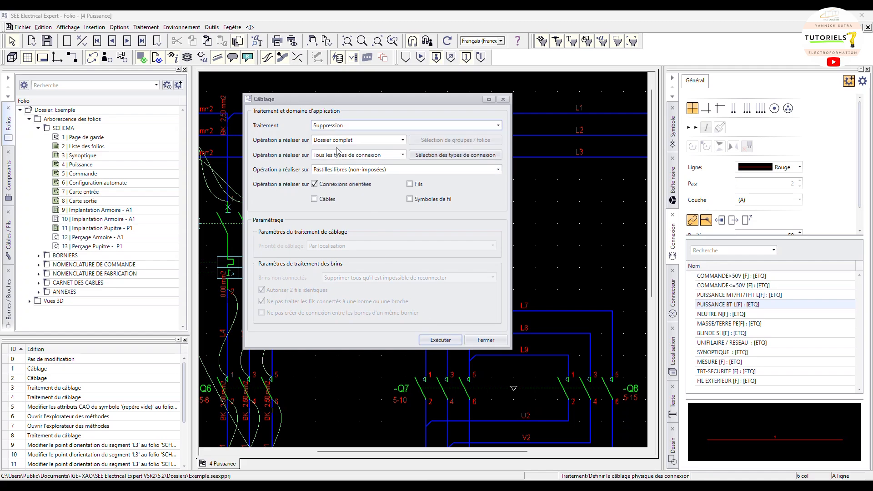
pyautogui.click(409, 184)
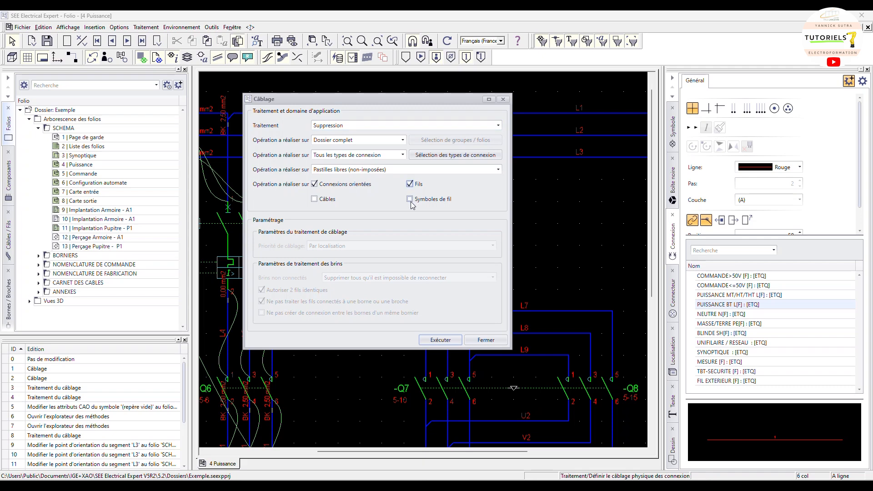
pyautogui.click(410, 199)
pyautogui.click(328, 203)
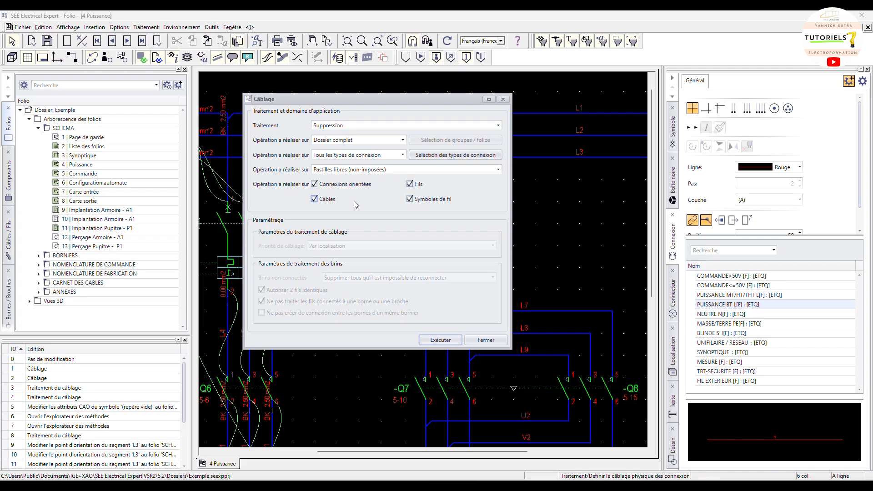
pyautogui.click(438, 341)
pyautogui.click(342, 229)
pyautogui.click(503, 99)
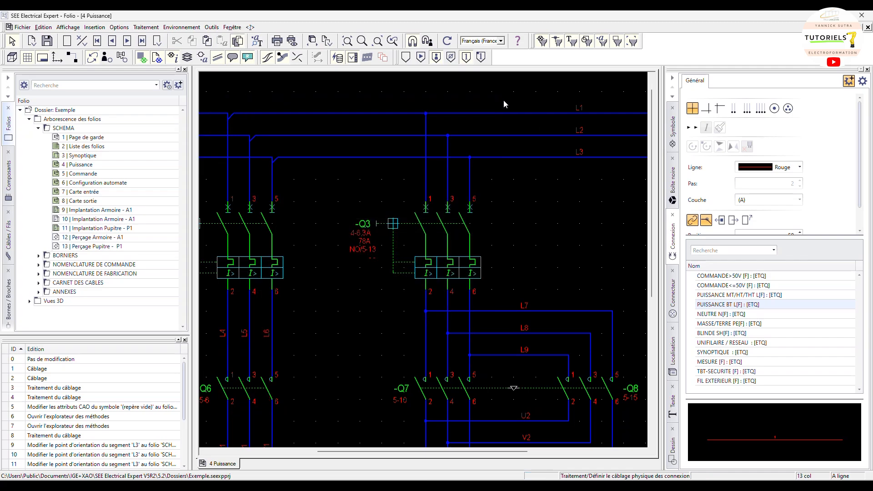
# Create the folder's physical wiring for oriented connections, wires and wire symbols, excluding connections between two different locations
pyautogui.moveTo(307, 183); pyautogui.dragTo(383, 191, button='middle')
pyautogui.scroll(-1, 386, 194)
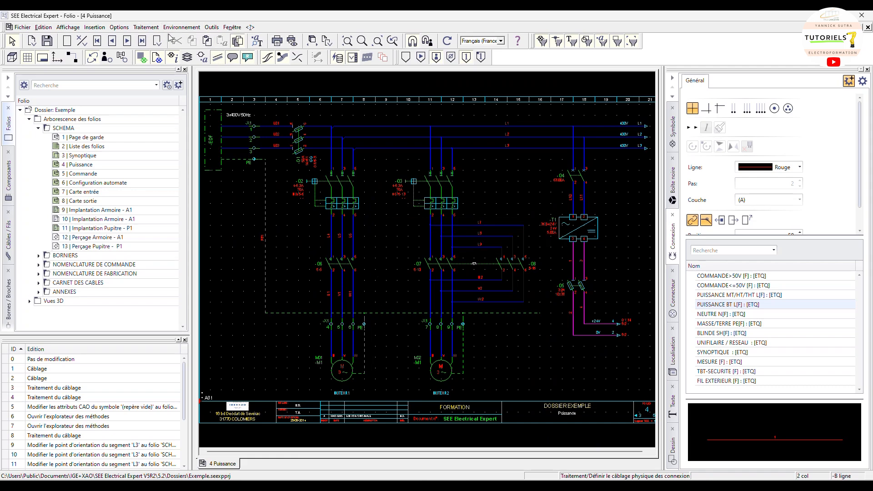
pyautogui.click(152, 29)
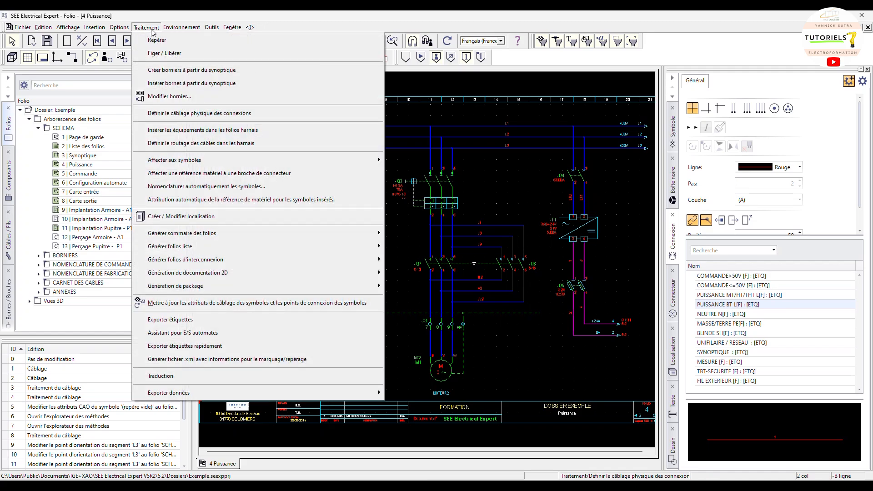
pyautogui.click(172, 113)
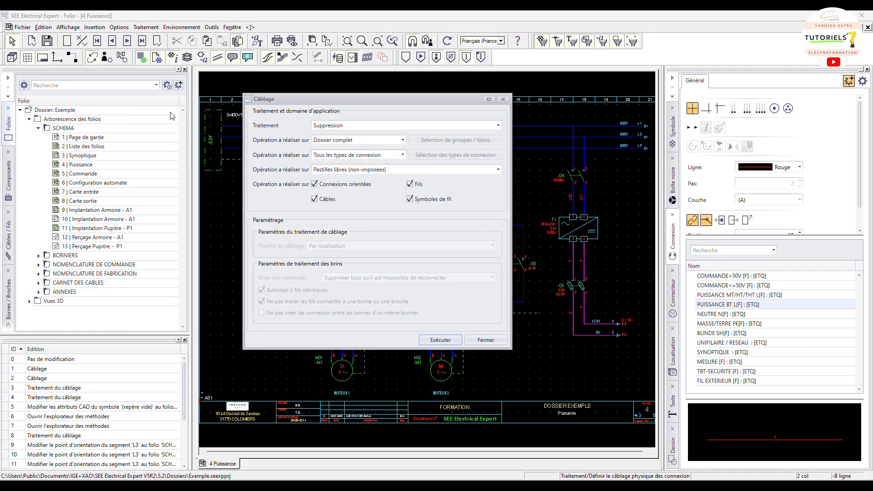
pyautogui.click(328, 200)
pyautogui.click(339, 126)
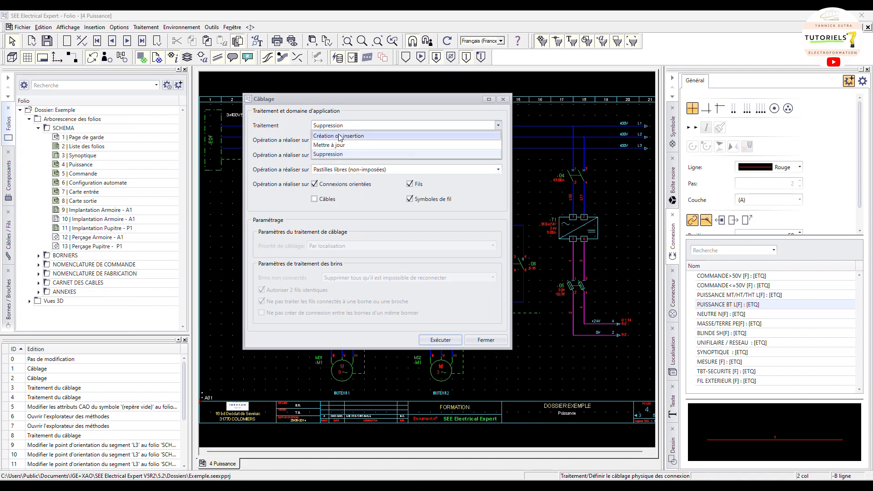
pyautogui.click(341, 137)
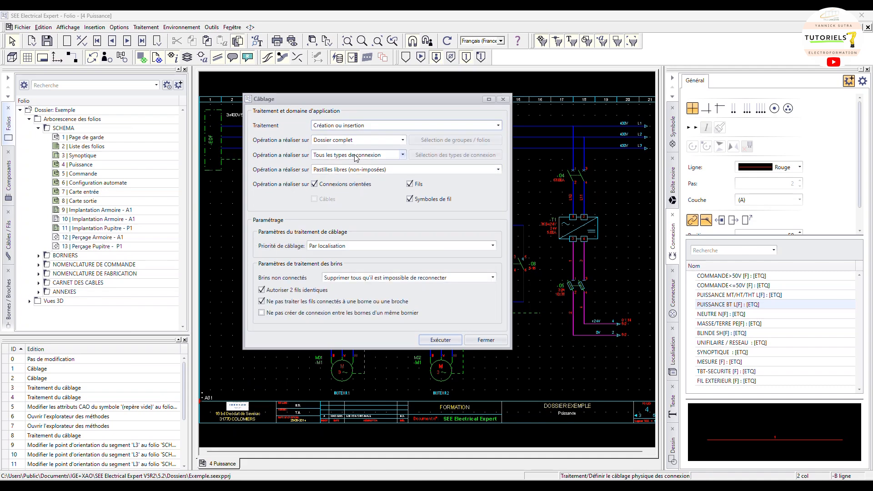
pyautogui.click(384, 155)
pyautogui.click(374, 175)
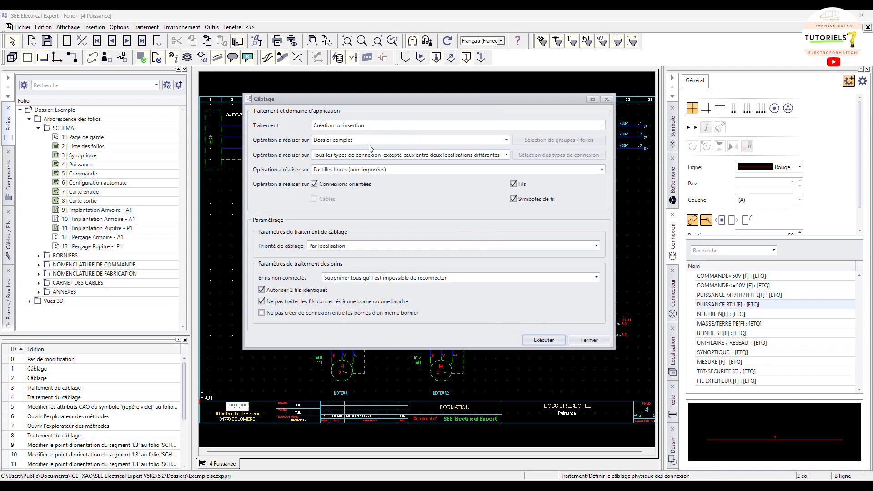
pyautogui.moveTo(379, 99); pyautogui.dragTo(377, 168)
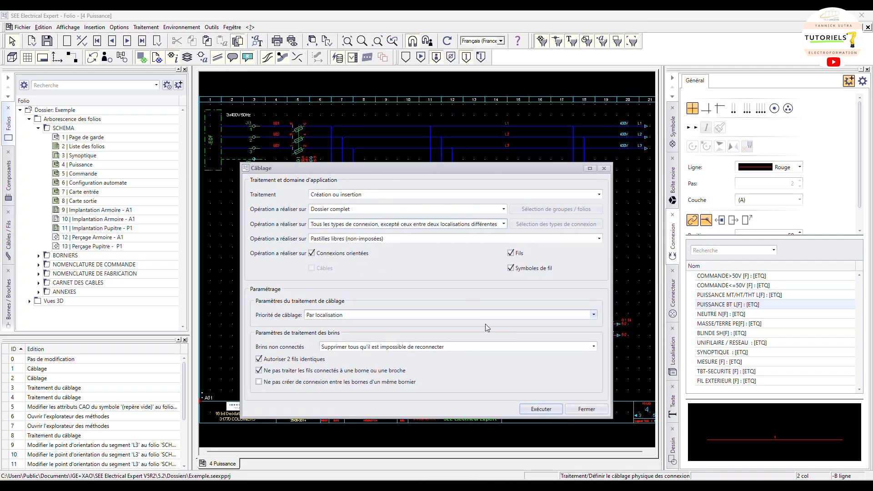
pyautogui.click(543, 411)
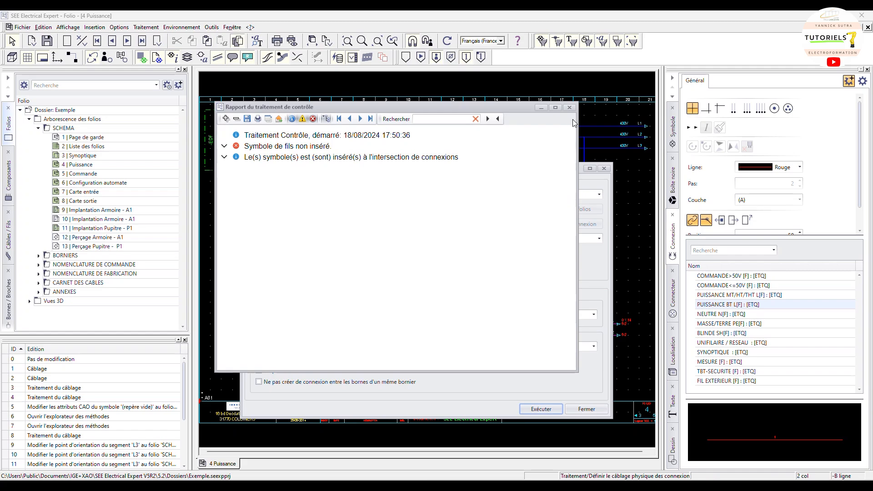
pyautogui.click(569, 108)
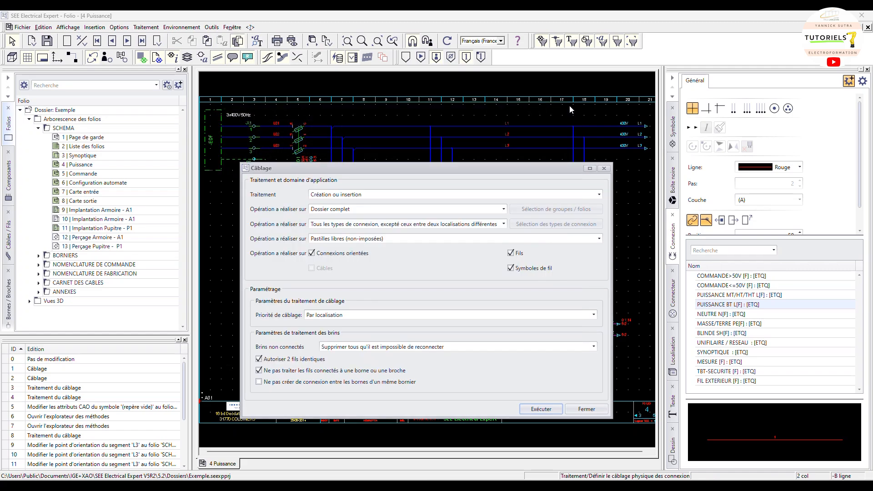
pyautogui.click(604, 170)
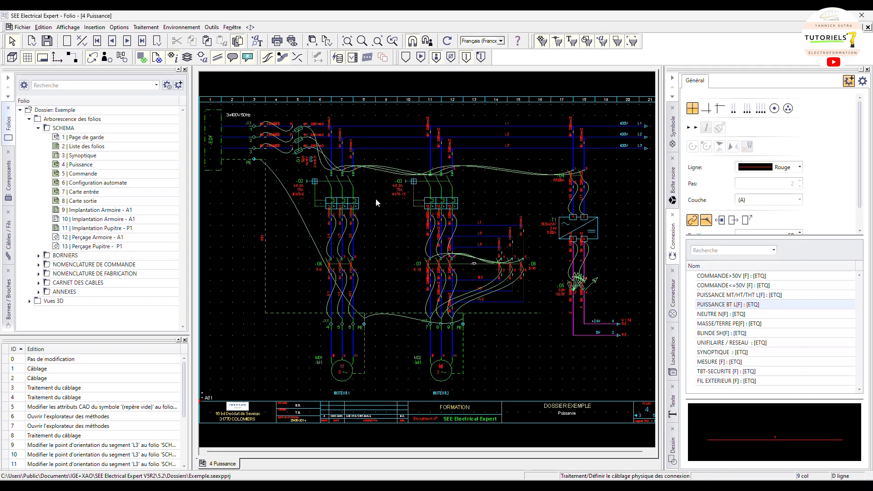
# Examine the regenerated wires and their labels around Q2, Q3, Q7, Q8 and terminal block X1
pyautogui.scroll(3, 368, 136)
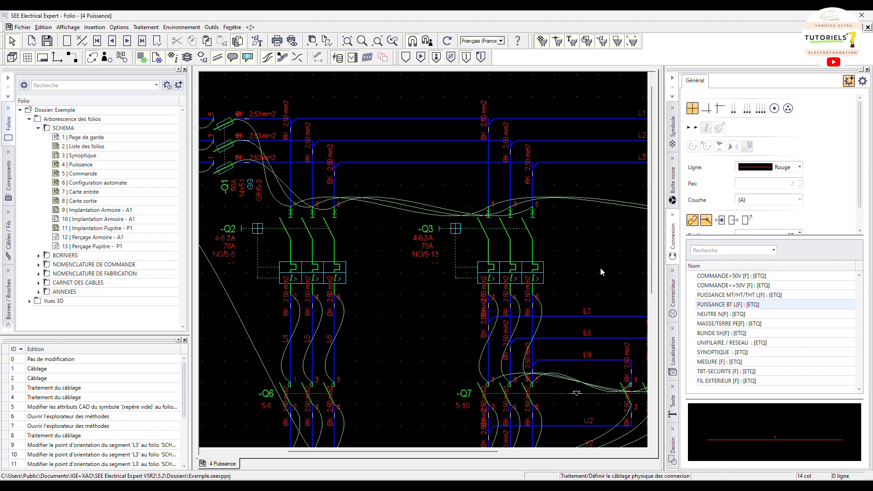
pyautogui.moveTo(429, 296); pyautogui.dragTo(352, 233, button='middle')
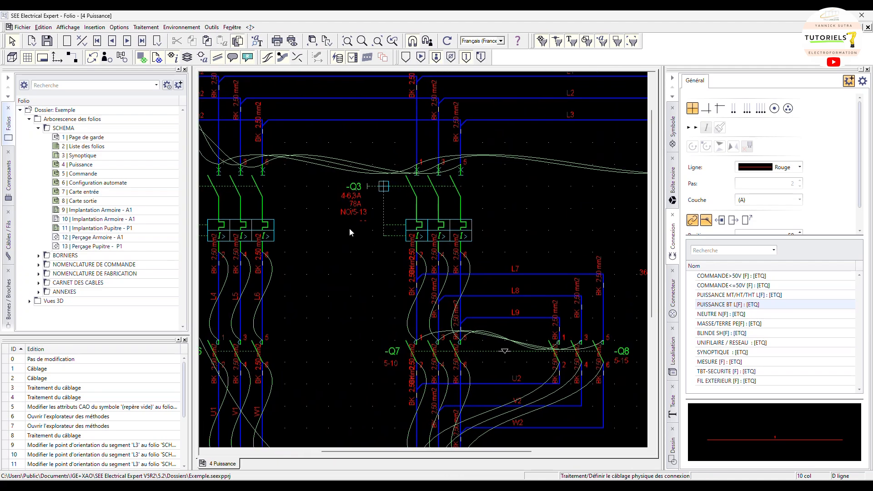
pyautogui.moveTo(577, 203); pyautogui.dragTo(400, 169, button='middle')
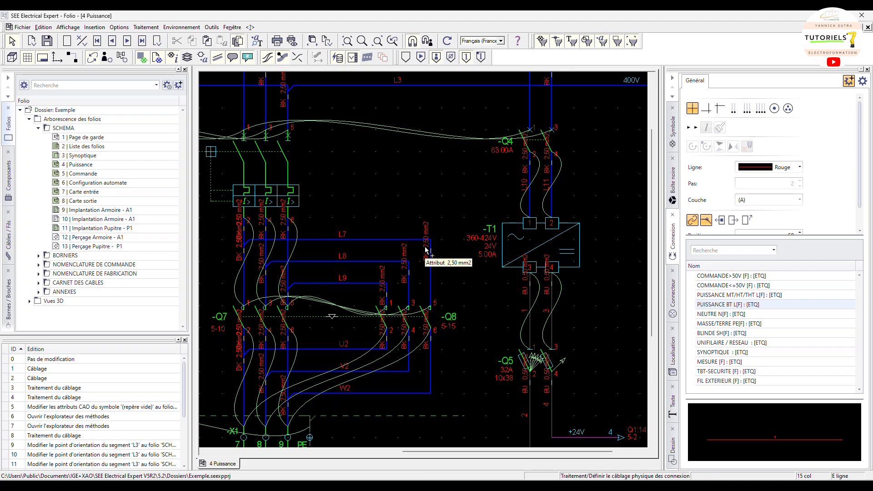
pyautogui.moveTo(386, 164); pyautogui.dragTo(513, 113, button='middle')
pyautogui.scroll(-1, 475, 352)
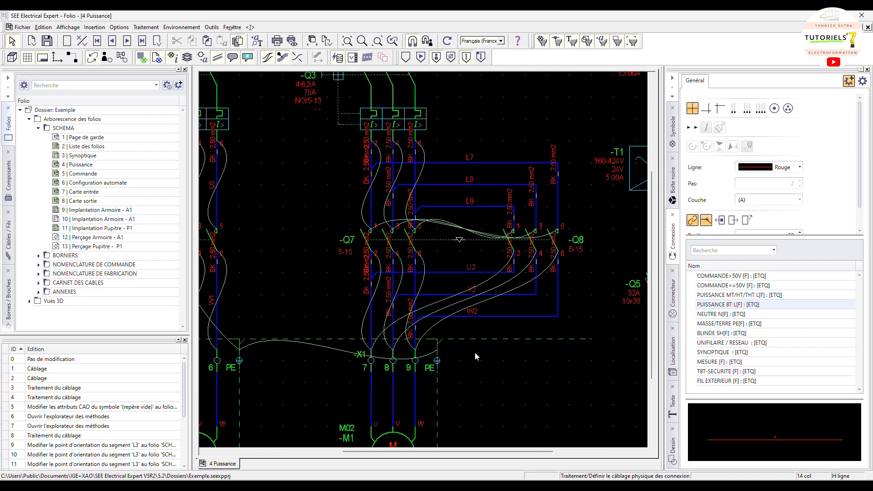
pyautogui.scroll(-8, 474, 352)
pyautogui.scroll(4, 406, 309)
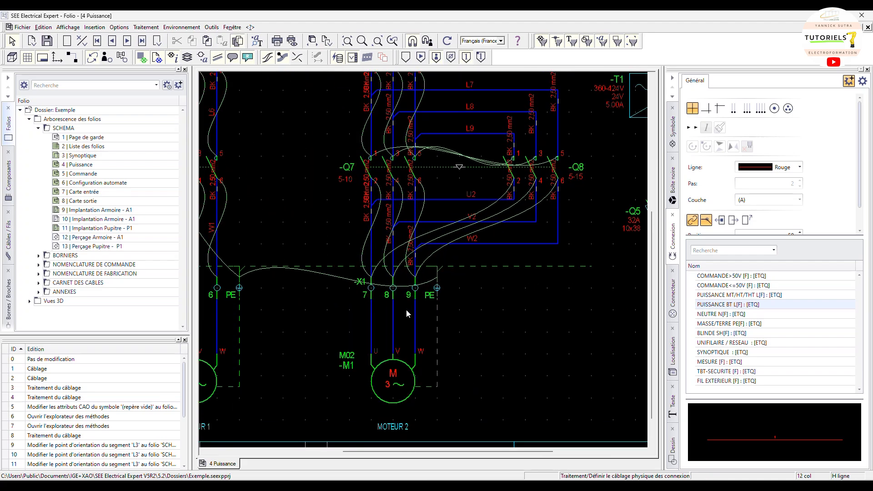
pyautogui.scroll(6, 413, 222)
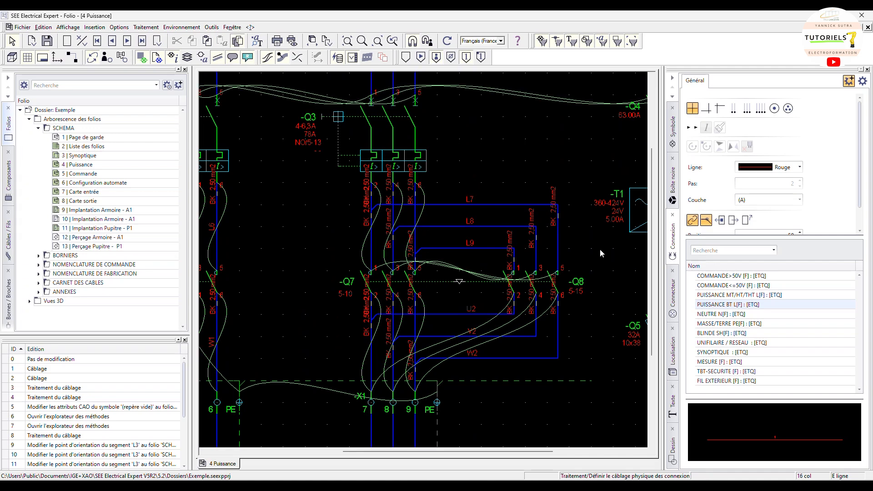
# Try to draw a PUISSANCE BT L connection starting at the L7 line
pyautogui.moveTo(733, 308)
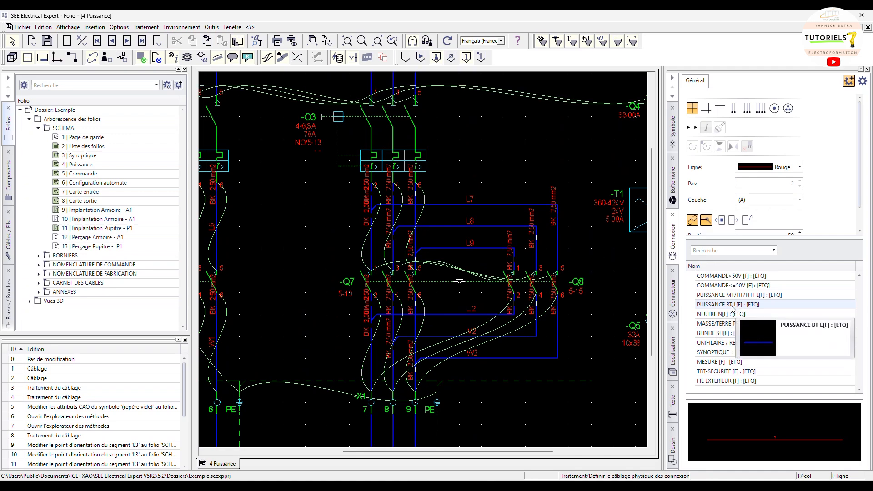
pyautogui.click(731, 308)
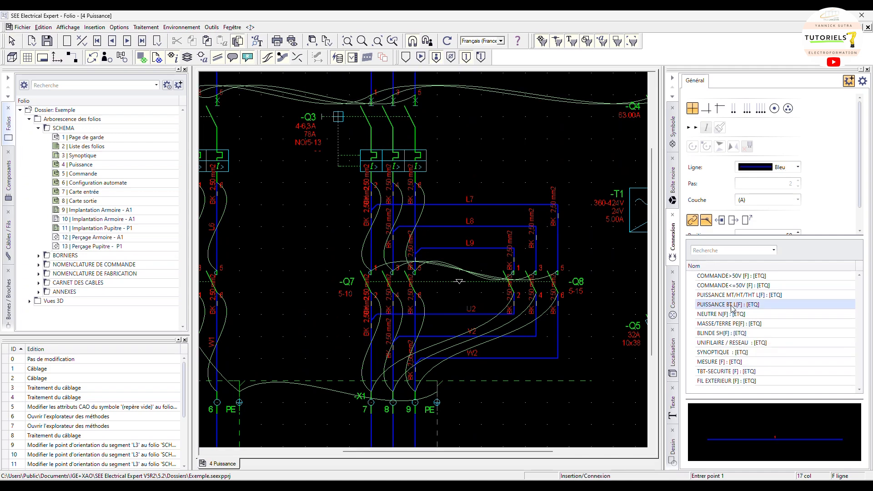
pyautogui.click(427, 205)
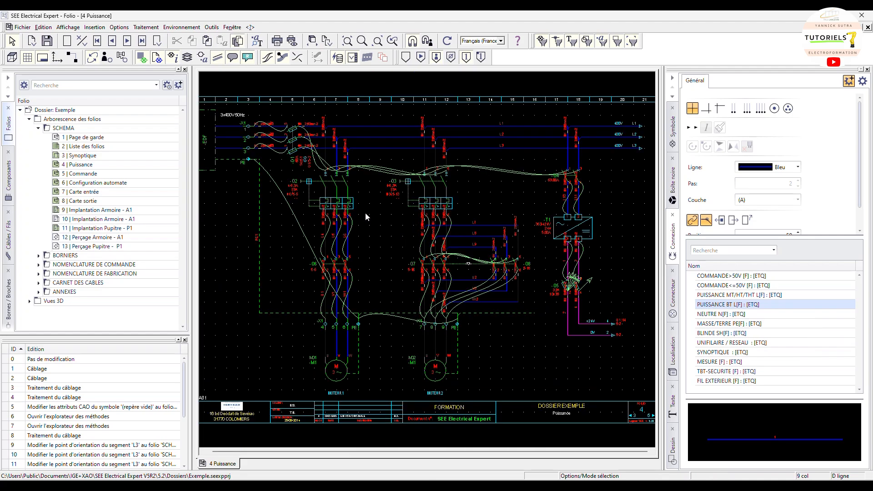